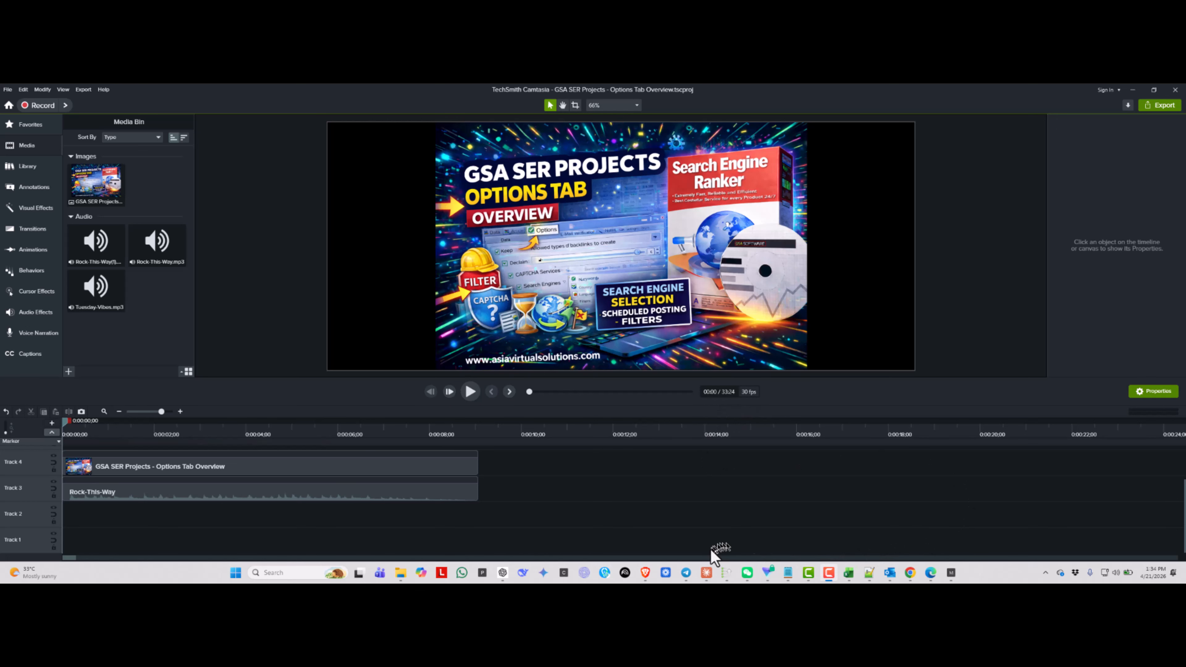
Switch to GSA Search Engine Ranker and open the options of the Child Support Tier 1 project.
left_click(727, 573)
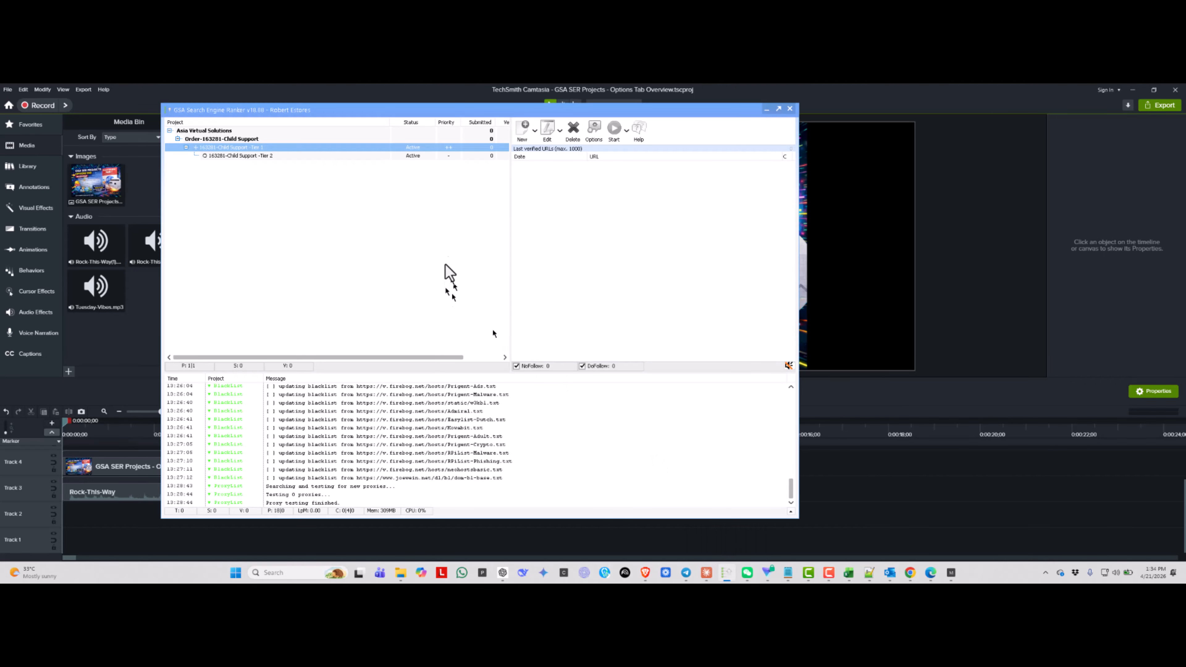
mouse_move(256, 149)
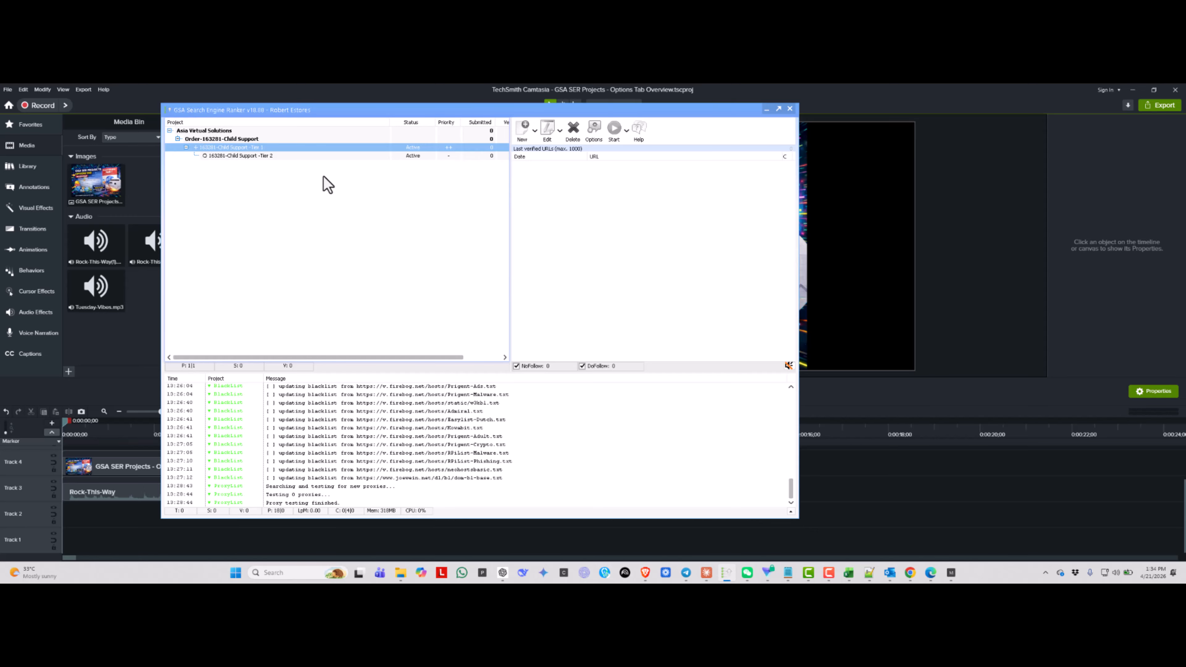
double_click(286, 148)
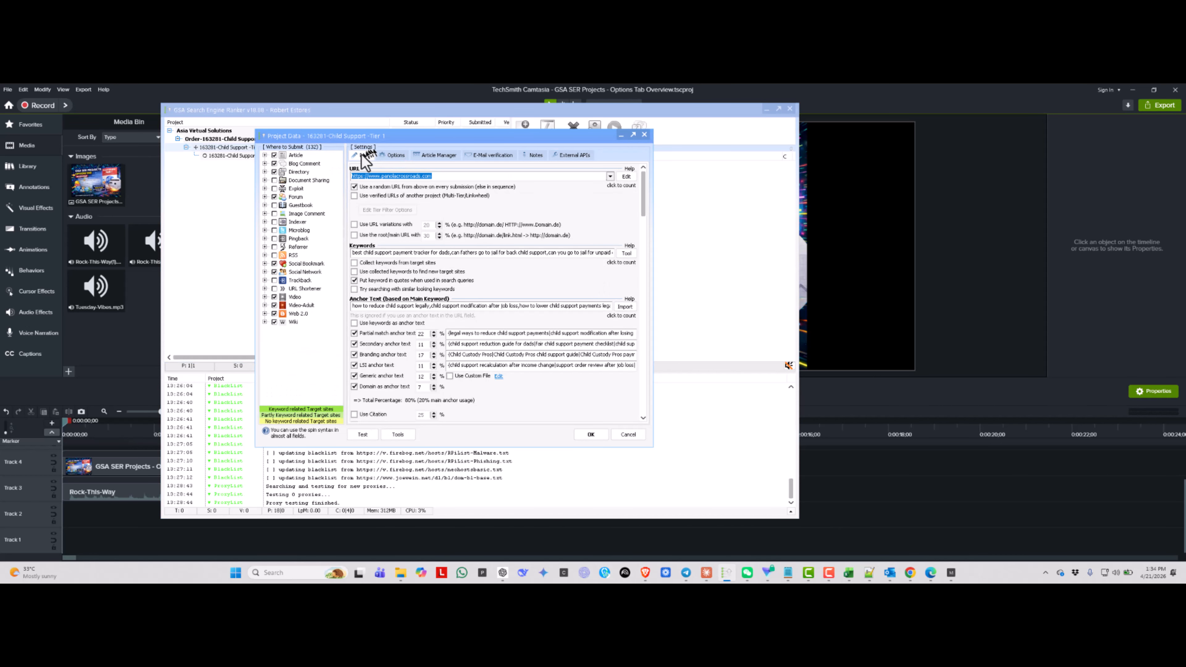
left_click(394, 156)
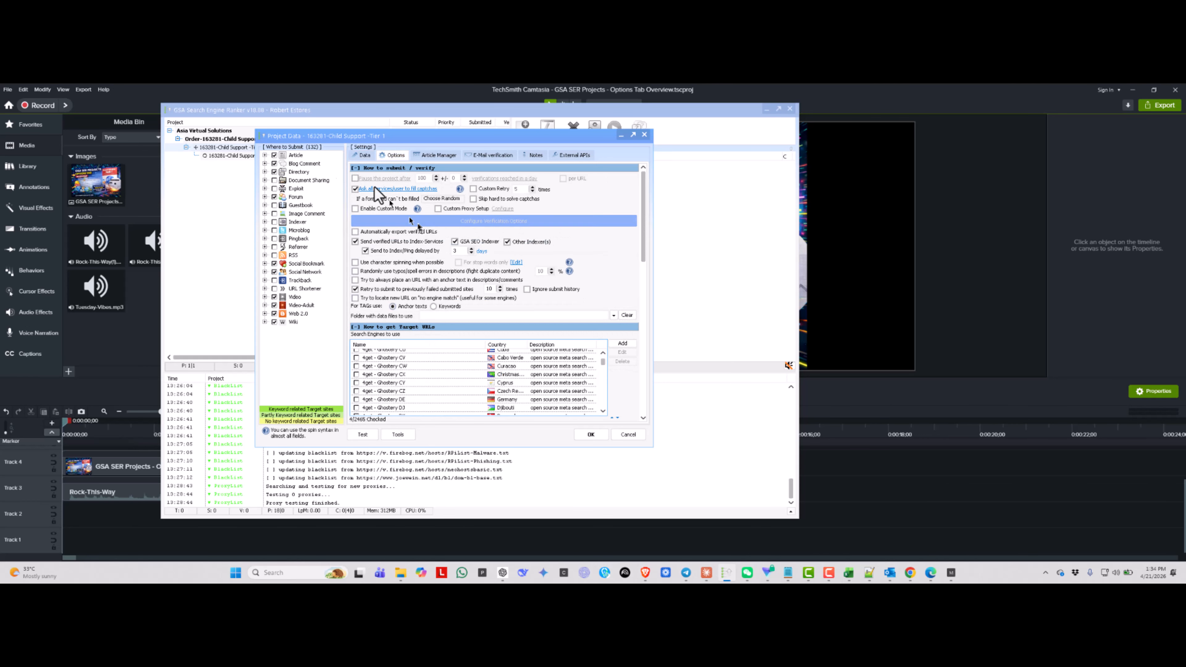
Enlarge the project window and look through the scheduled posting and URL filter options.
left_click_drag(255, 131, 249, 107)
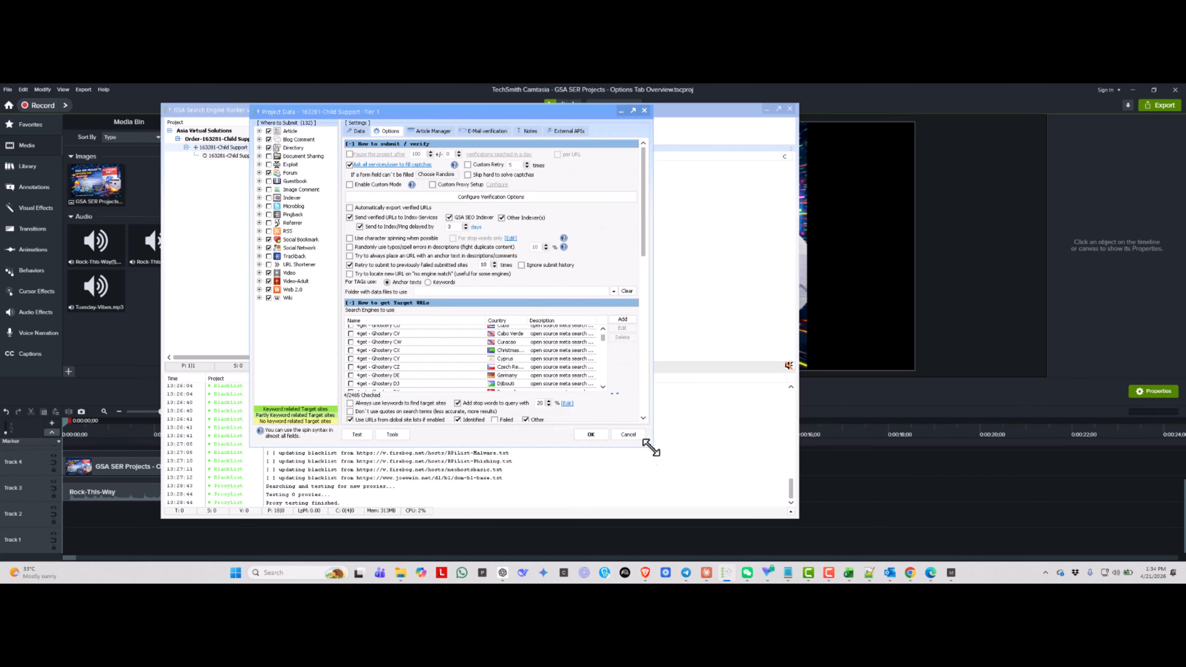
left_click_drag(651, 447, 843, 524)
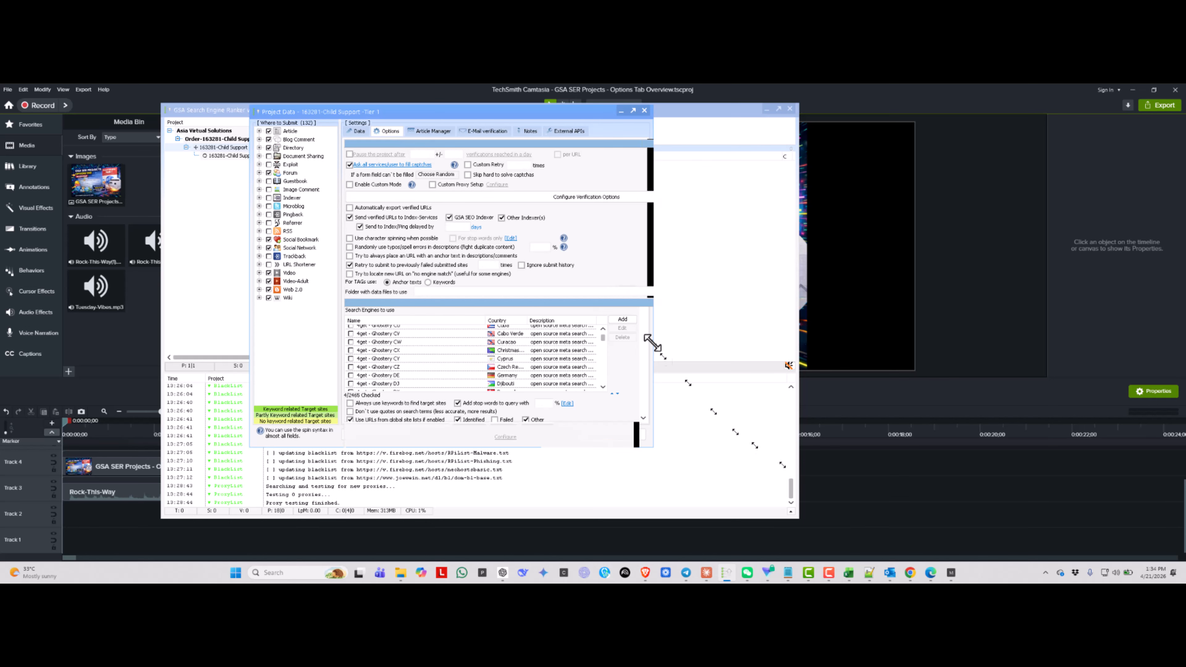
mouse_move(599, 297)
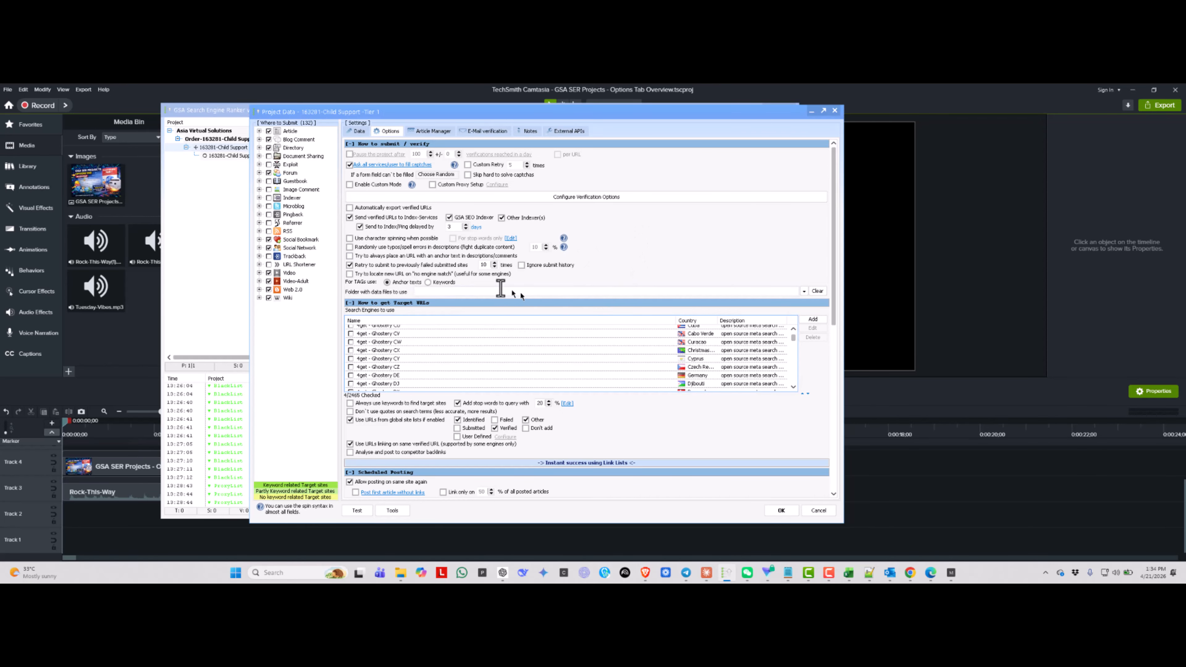
scroll(514, 292, "down", 6)
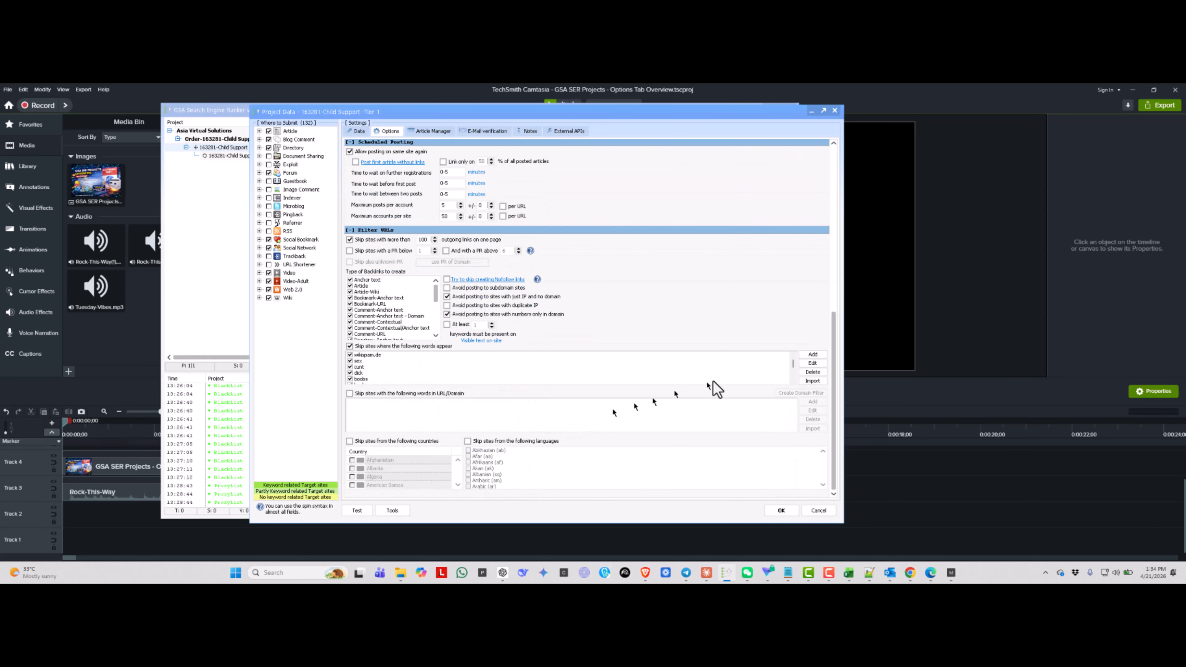
scroll(719, 380, "down", 1)
left_click_drag(834, 408, 835, 449)
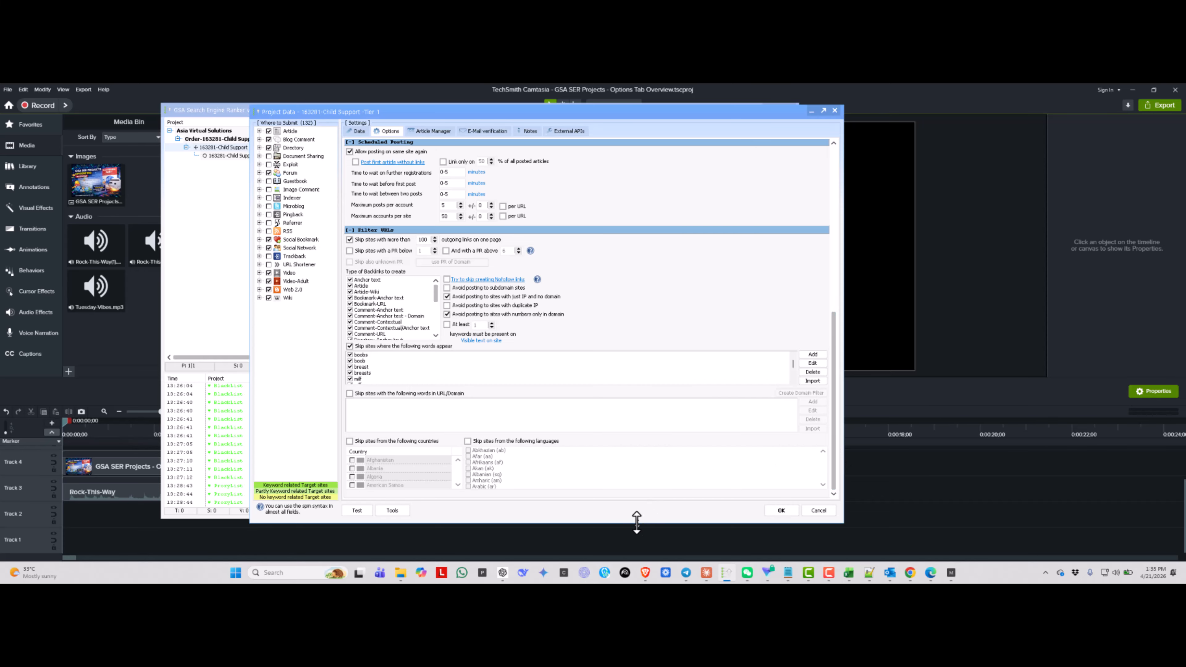
left_click_drag(636, 520, 636, 541)
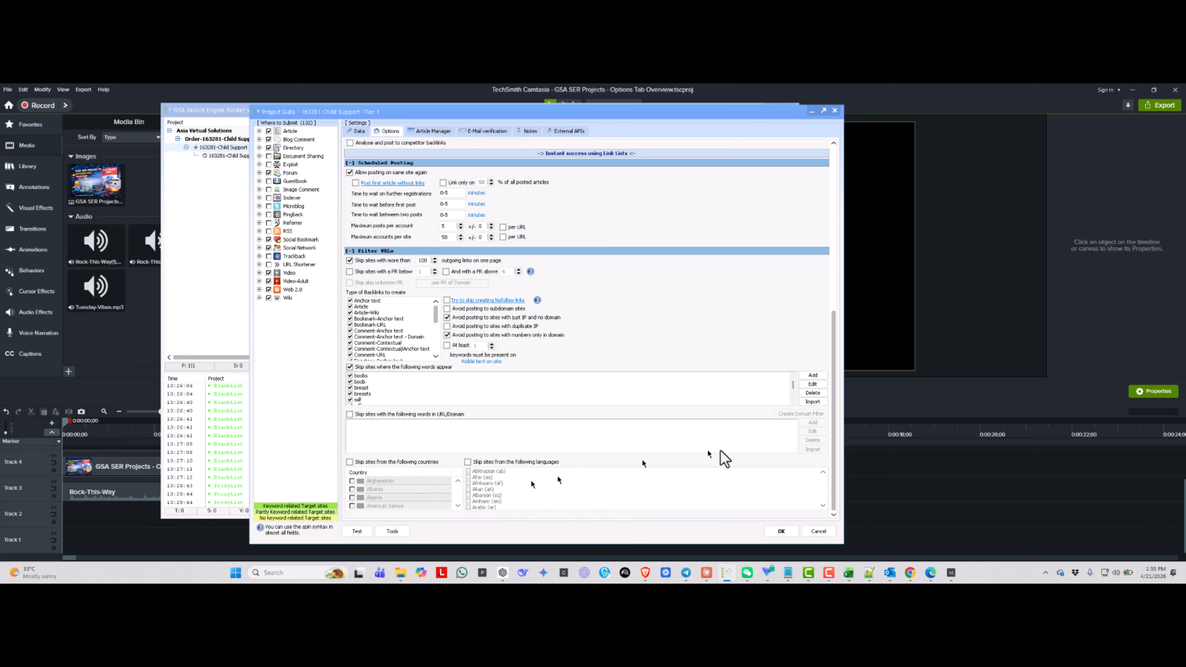
Return to the project window and examine its submission options, target URL options and data settings.
left_click(938, 457)
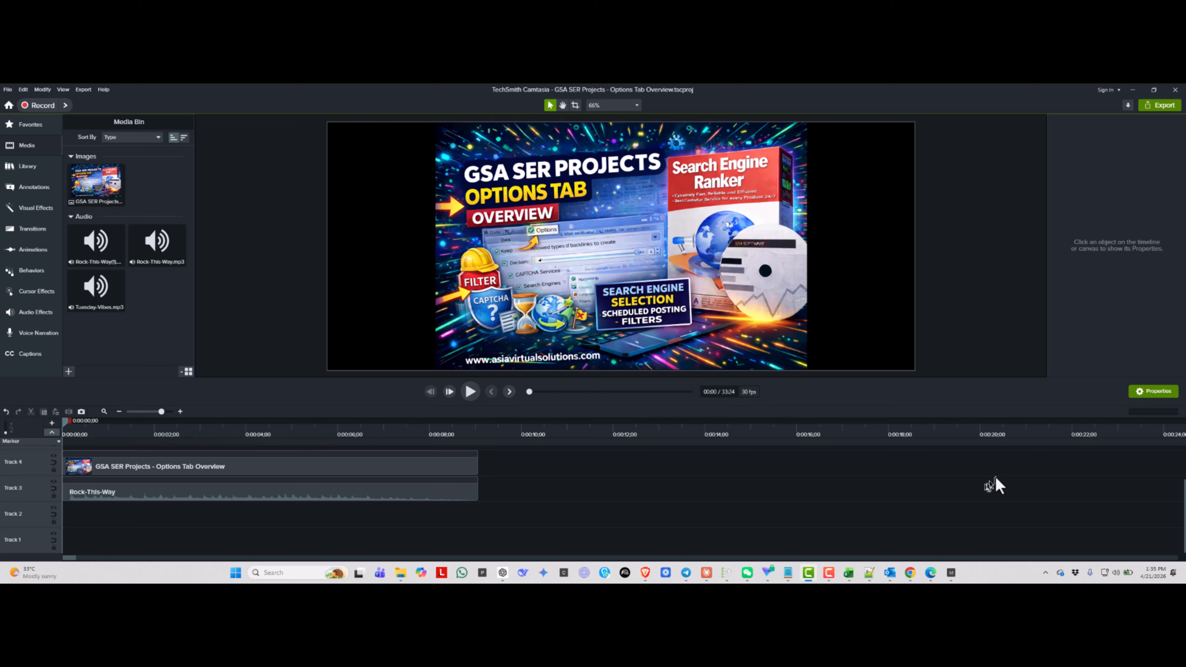
key("alt+Tab")
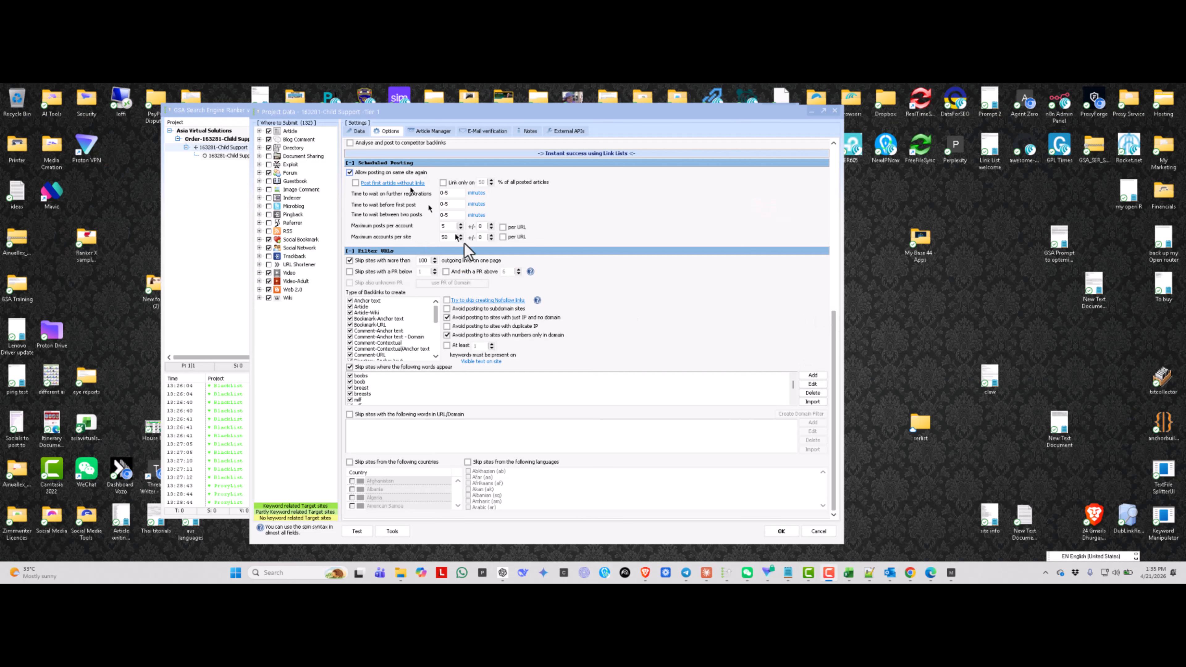
scroll(644, 355, "up", 10)
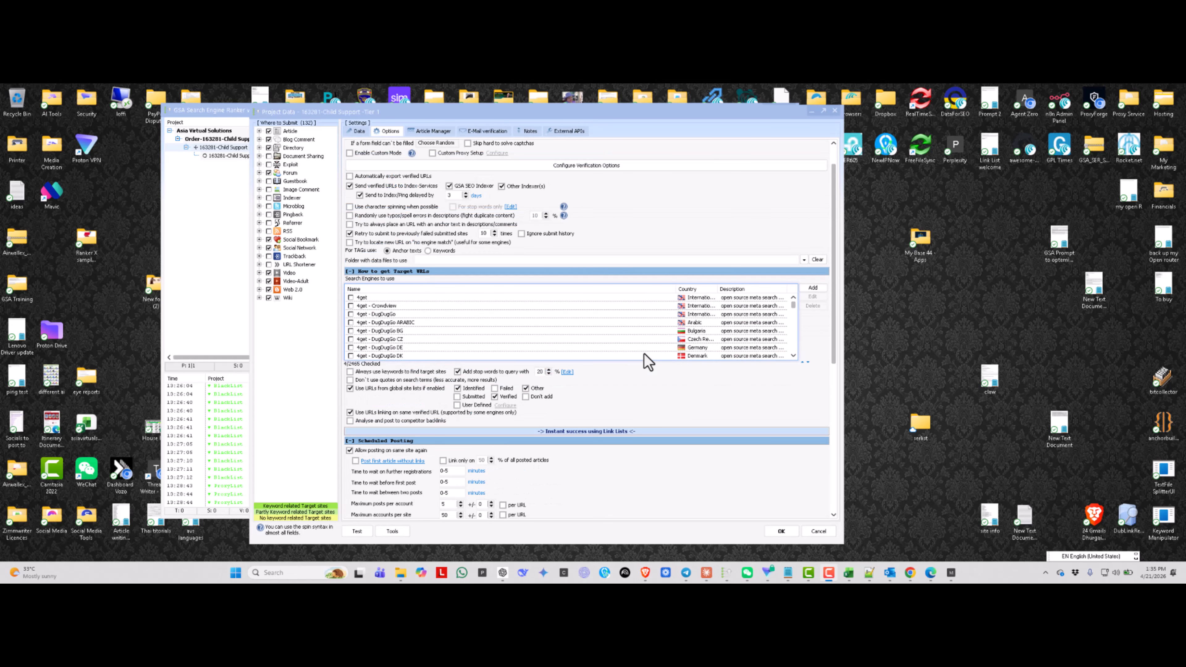
scroll(648, 351, "up", 1)
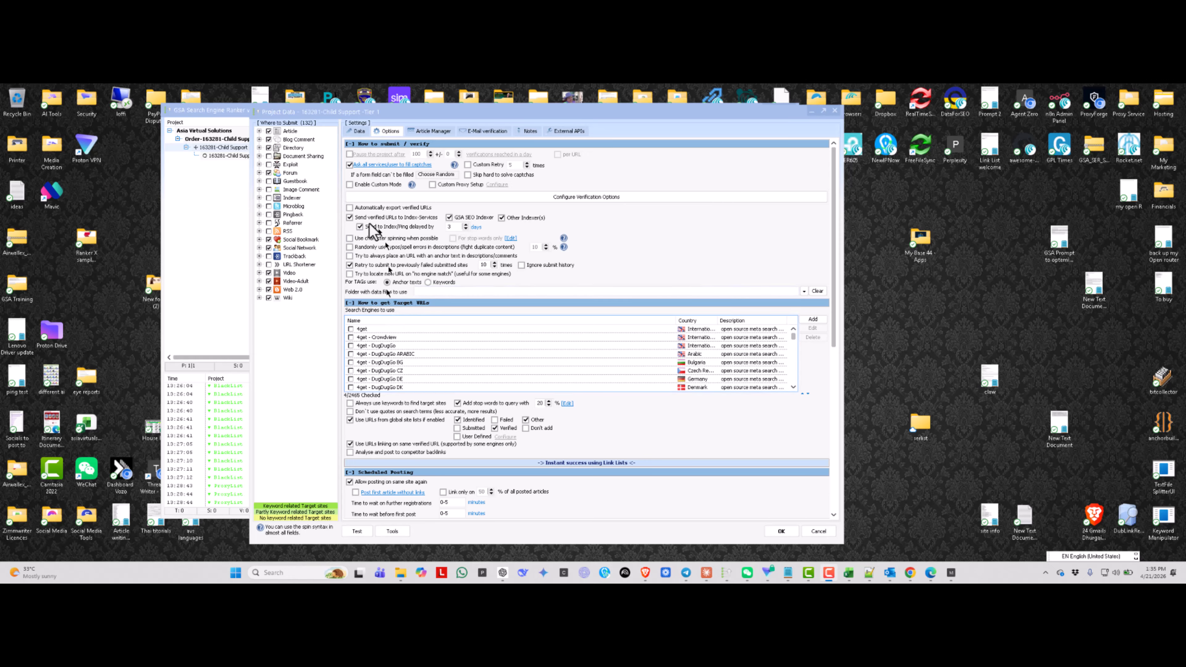
left_click(358, 131)
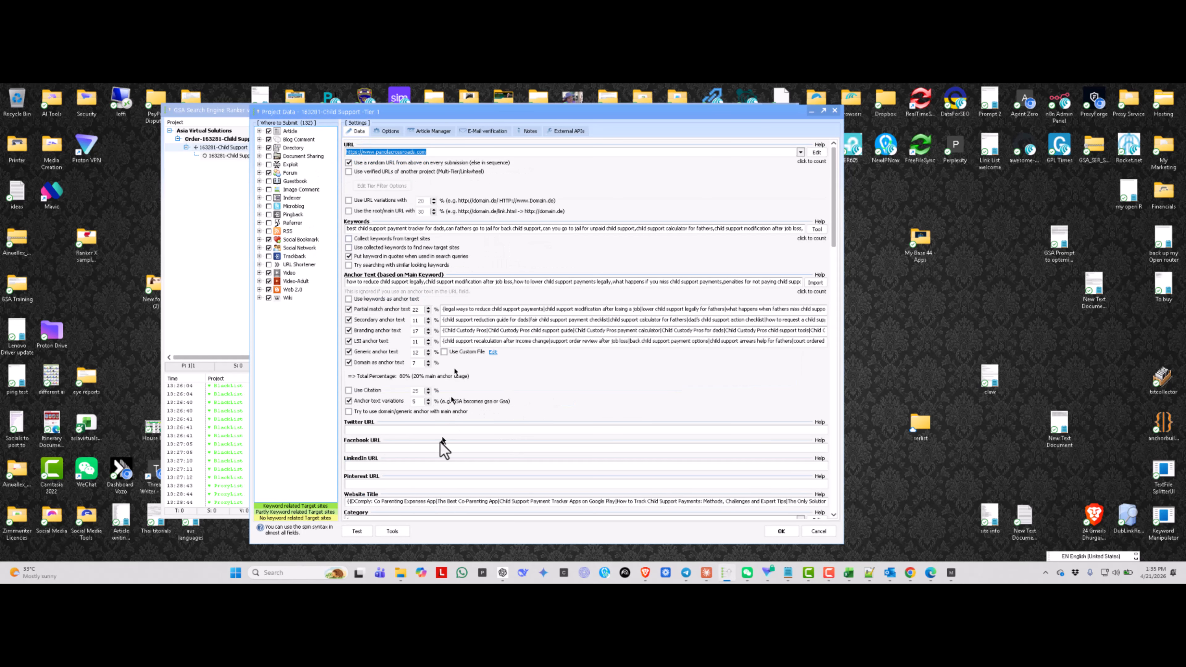
left_click(388, 131)
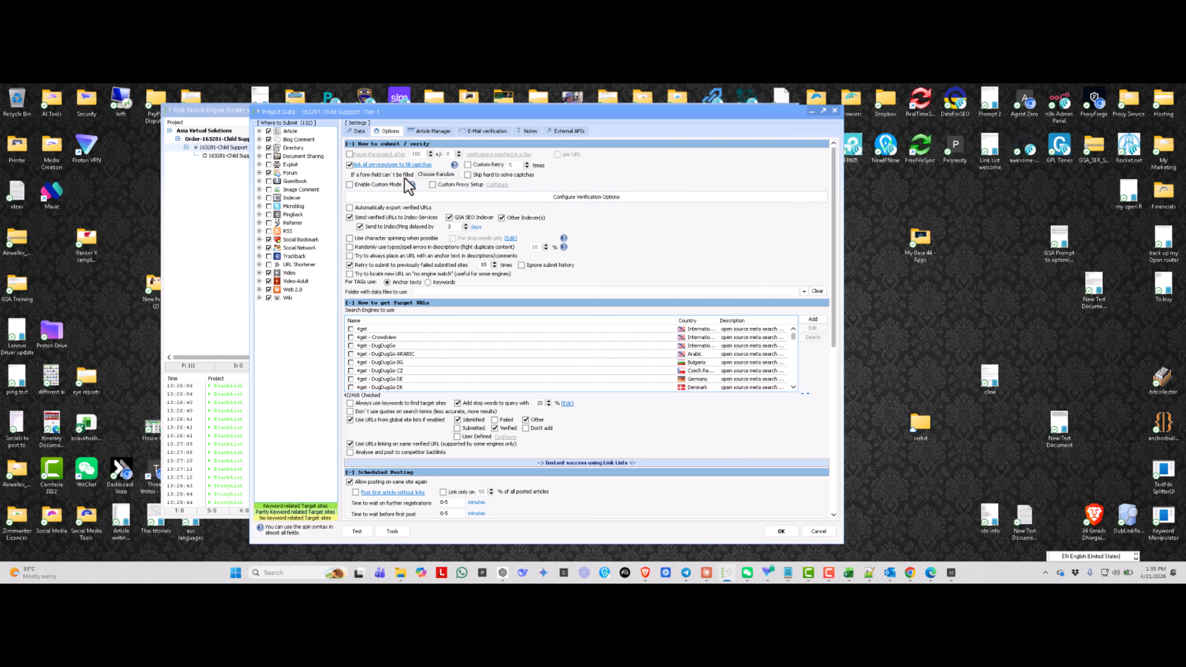
Enable pausing the project after 100 verifications reached in a day and dismiss the notice about submission counts.
left_click(349, 155)
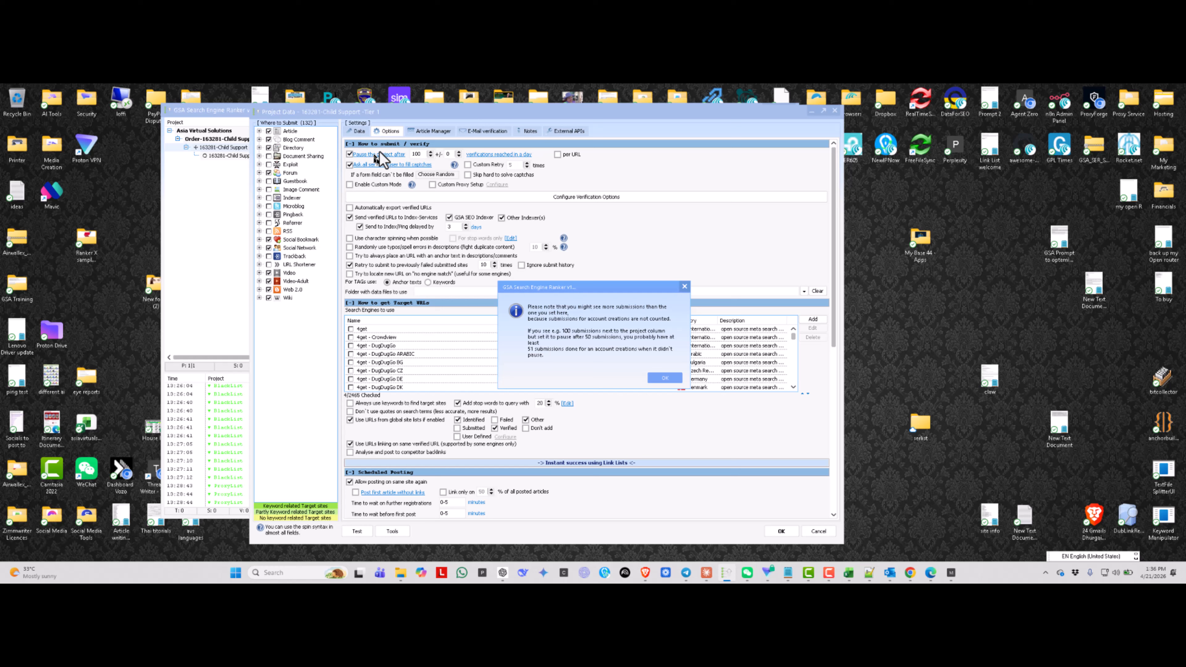
left_click(369, 155)
left_click_drag(576, 294, 506, 244)
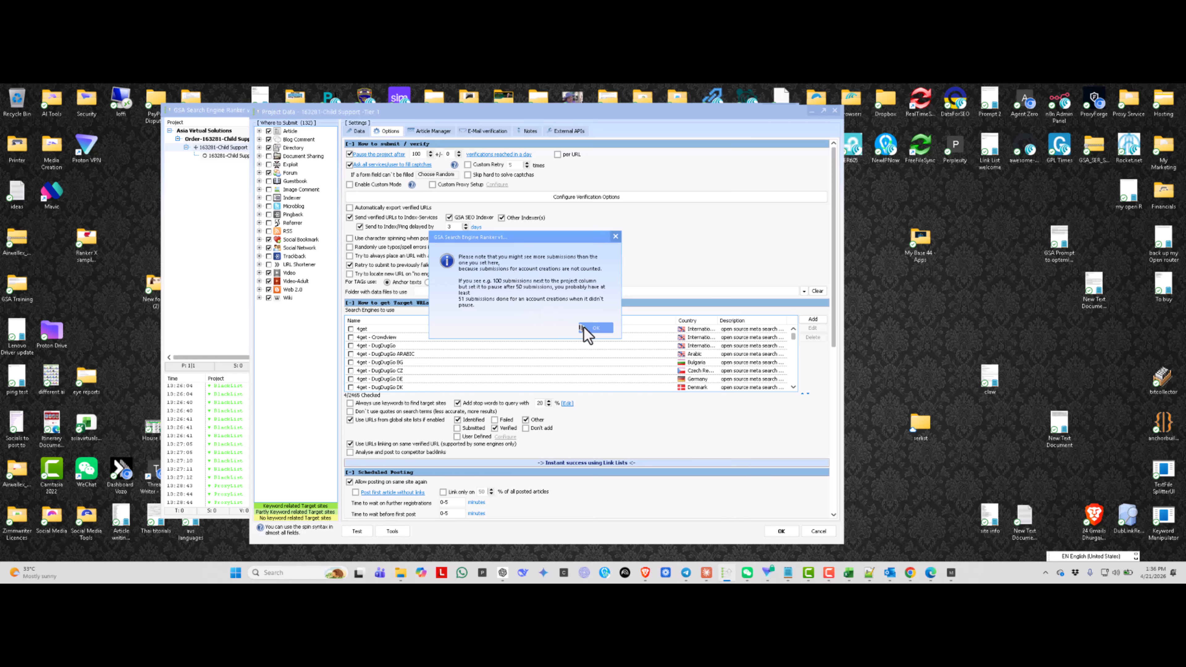
left_click(597, 328)
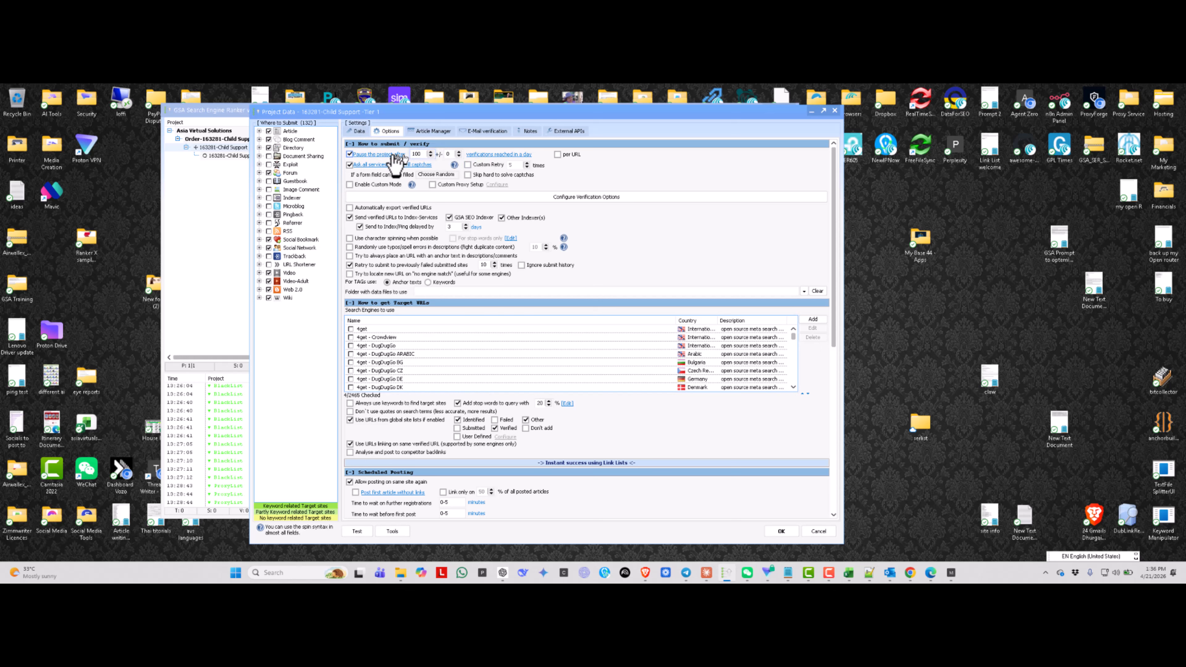
left_click(378, 155)
left_click(370, 155)
Move the project window below the project list and switch the pause criterion to submissions per 30 minutes.
left_click_drag(450, 106, 468, 149)
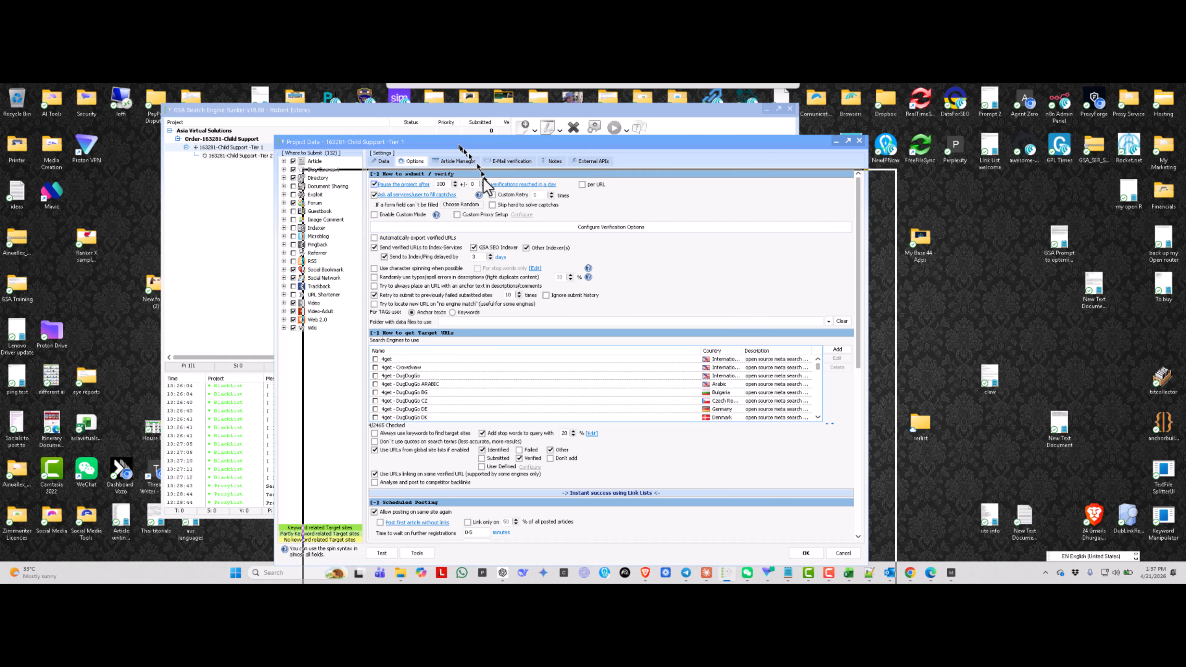
left_click_drag(454, 144, 482, 180)
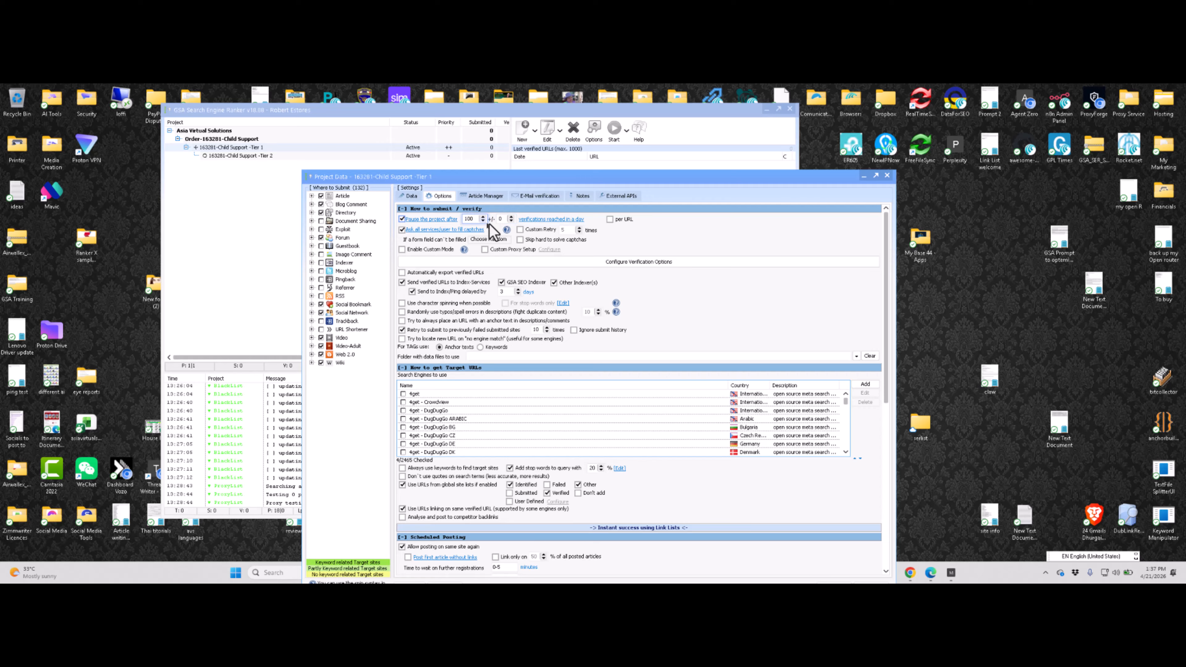
left_click(511, 221)
left_click(510, 217)
double_click(502, 218)
left_click(552, 219)
left_click(542, 220)
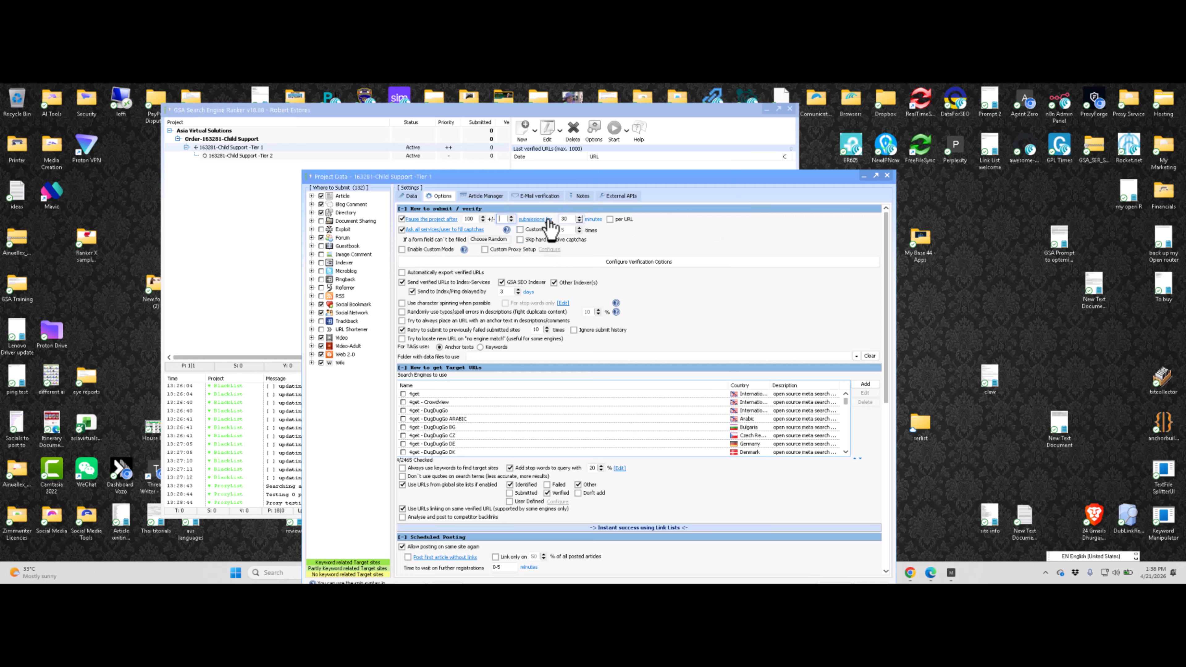
Try a pause interval of 1 with different time units and return the criterion to verifications reached in a day.
double_click(564, 218)
type("1")
left_click(593, 219)
left_click(532, 219)
left_click(593, 220)
left_click(592, 220)
left_click(592, 220)
left_click(543, 220)
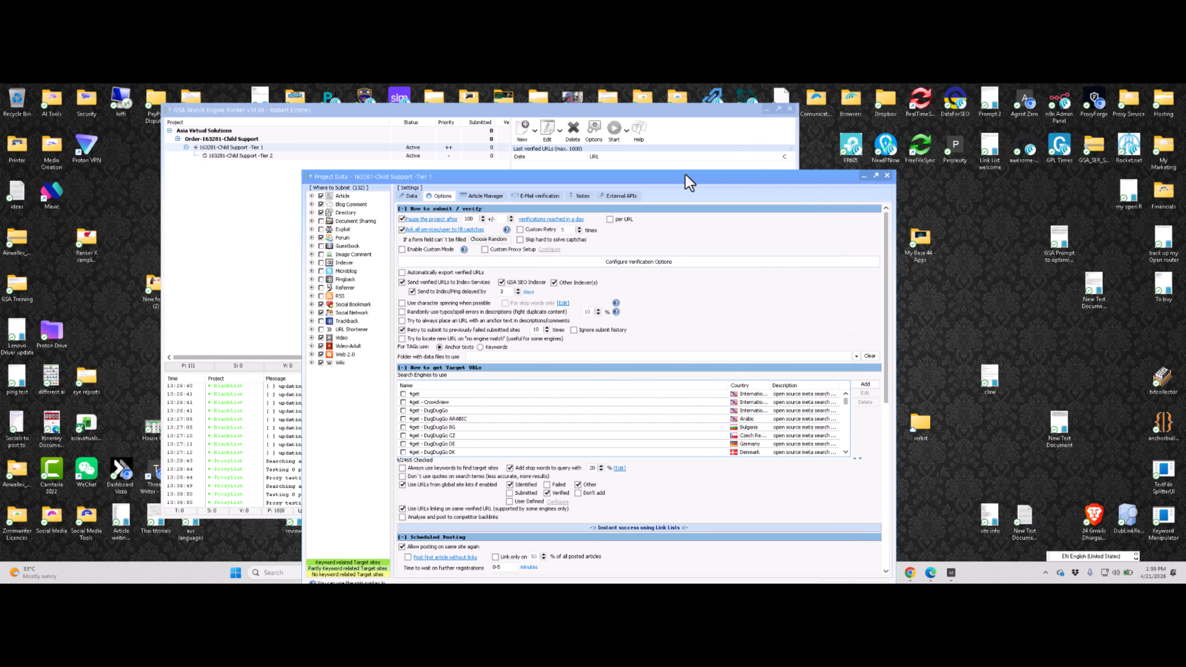
Save the Tier 1 project settings, ignoring the warning about using many email accounts.
left_click_drag(686, 174, 760, 116)
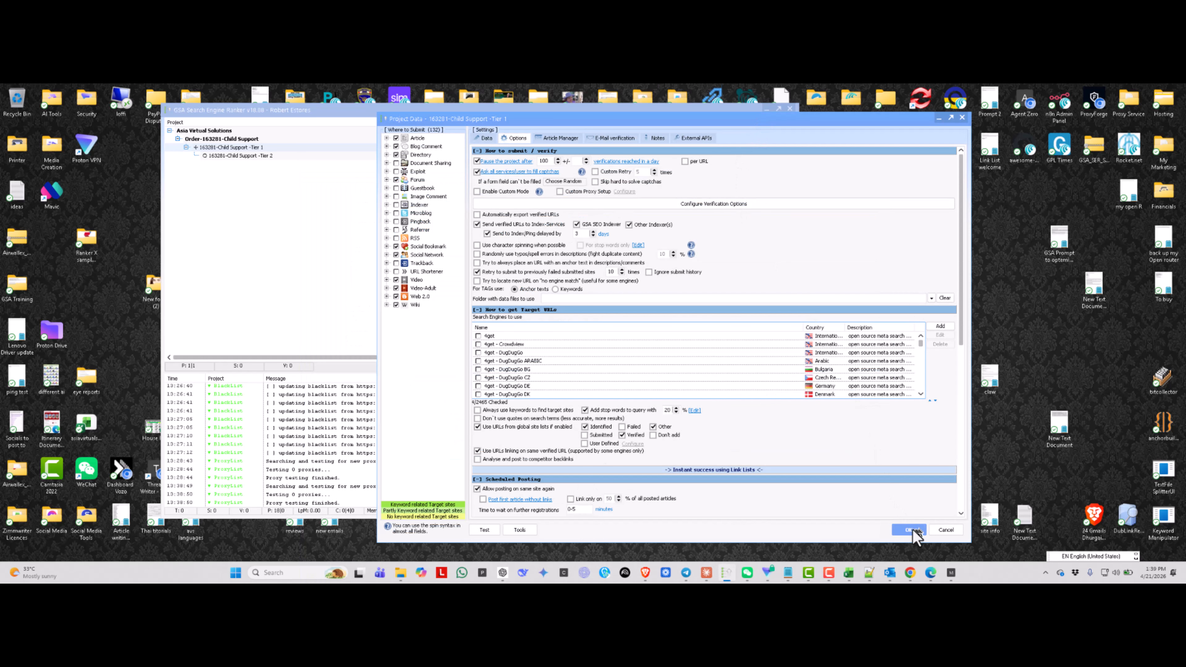
left_click(911, 529)
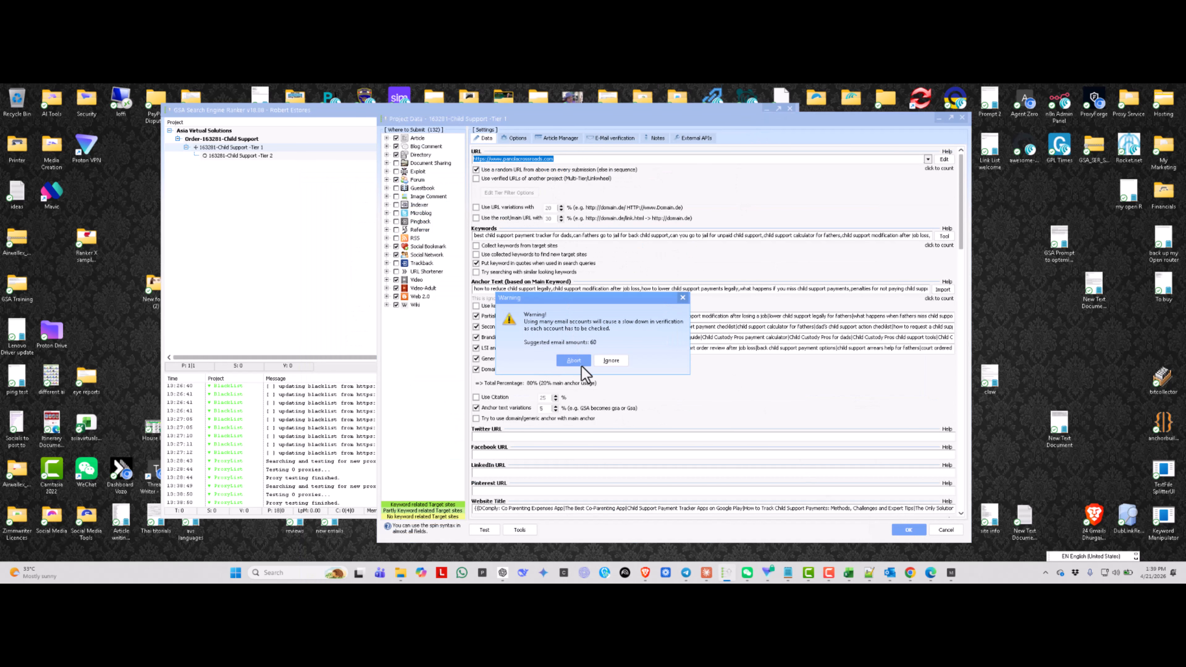
left_click(610, 361)
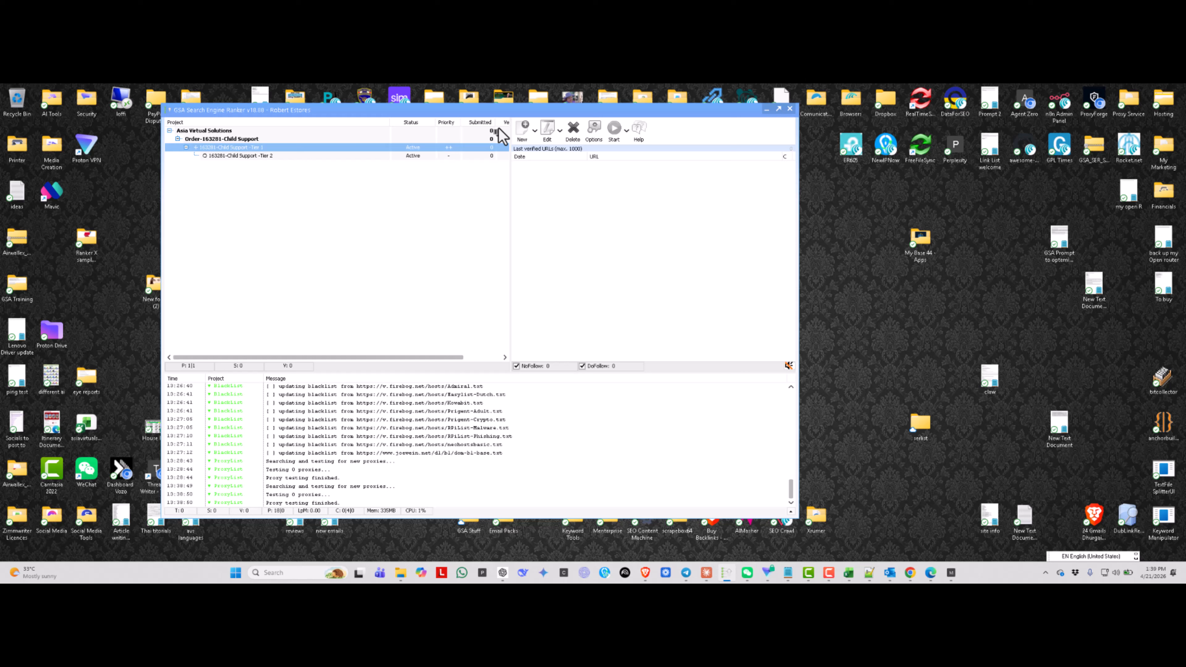
Resize the project list columns so that Submitted and Verified fit in view.
left_click_drag(494, 122, 362, 122)
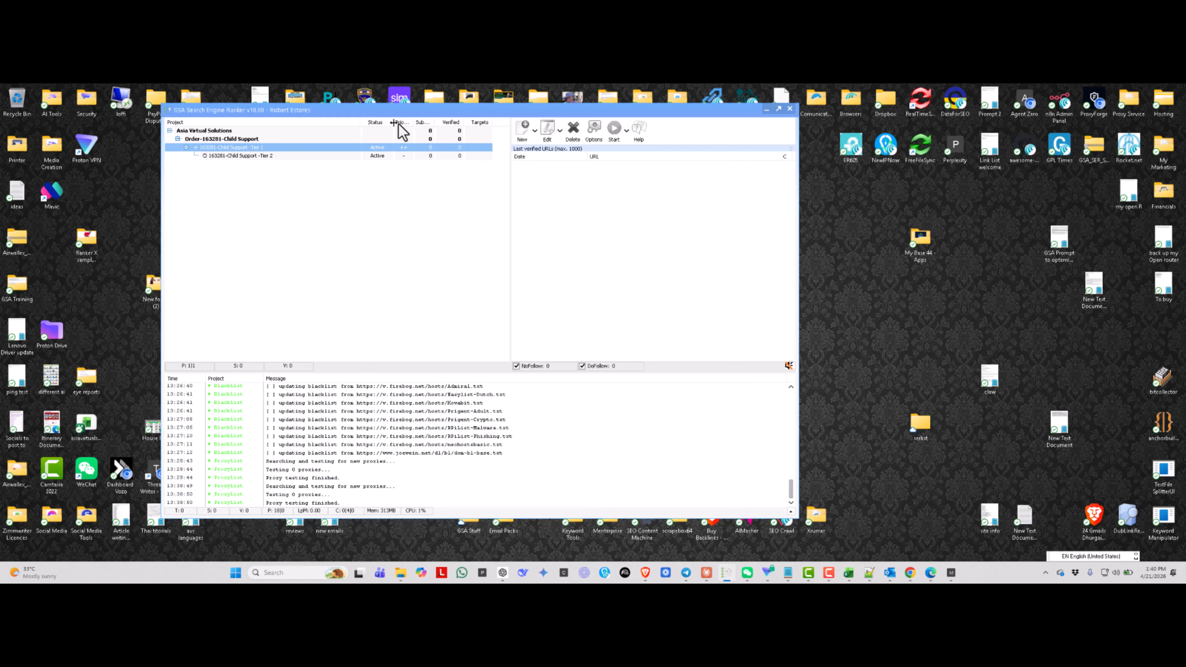
left_click_drag(468, 122, 401, 123)
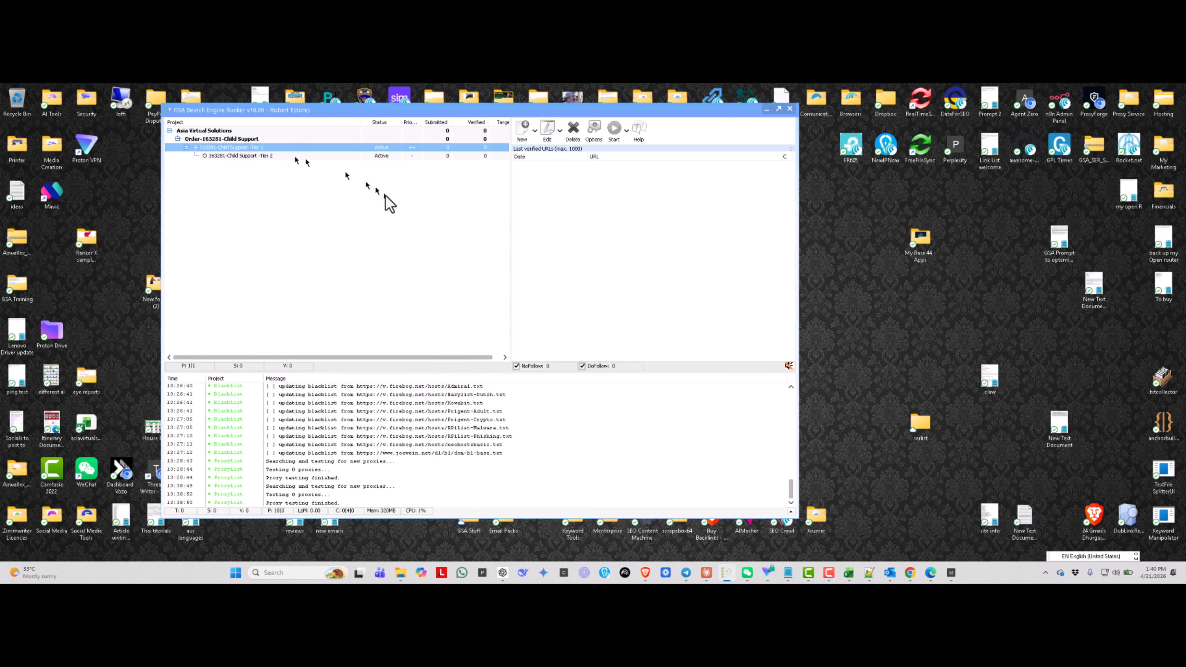
Reopen the Child Support Tier 1 project's options and place the window clear of the project list's count columns.
double_click(490, 147)
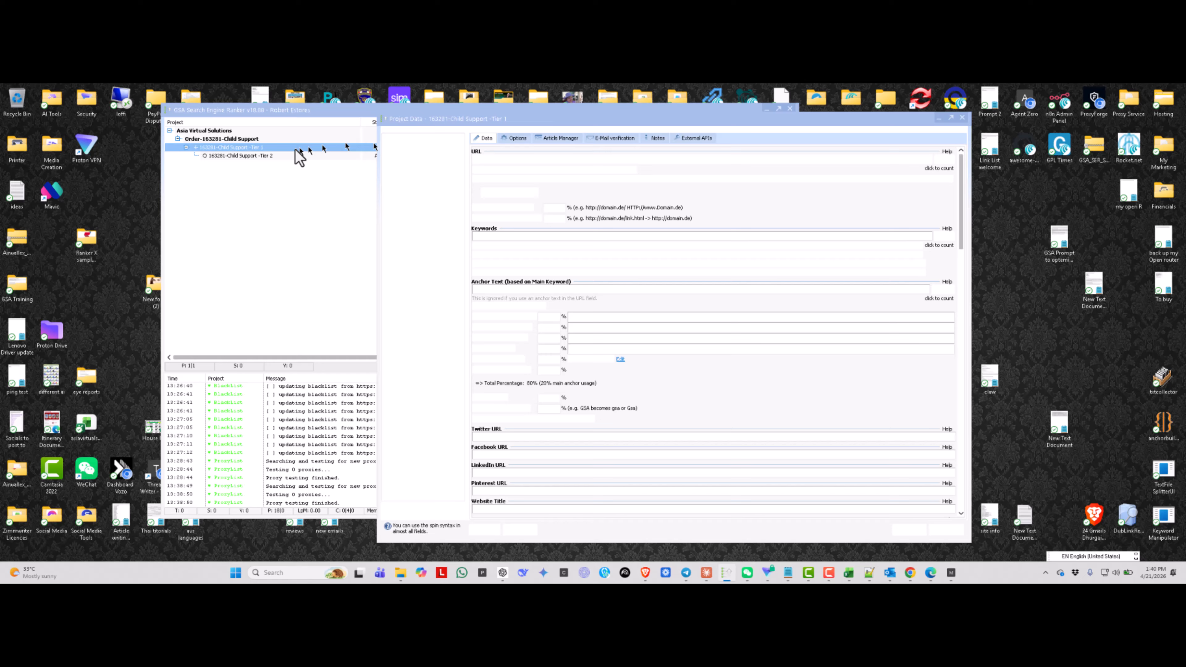
left_click(516, 140)
left_click_drag(530, 118, 640, 158)
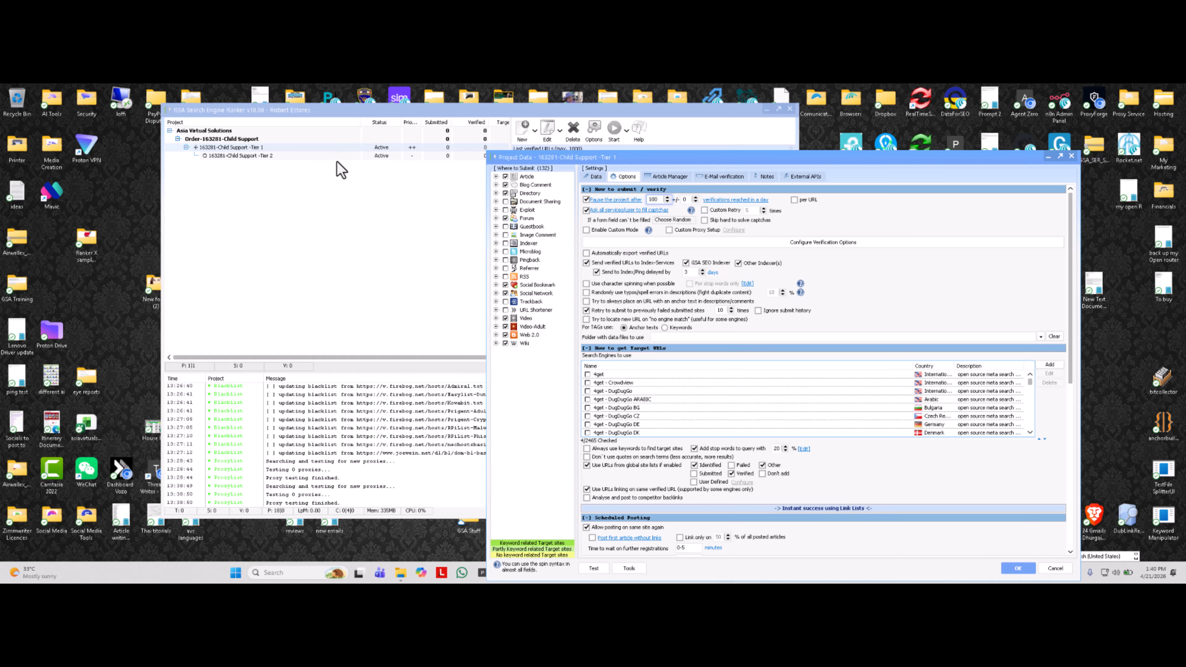
left_click_drag(532, 159, 538, 179)
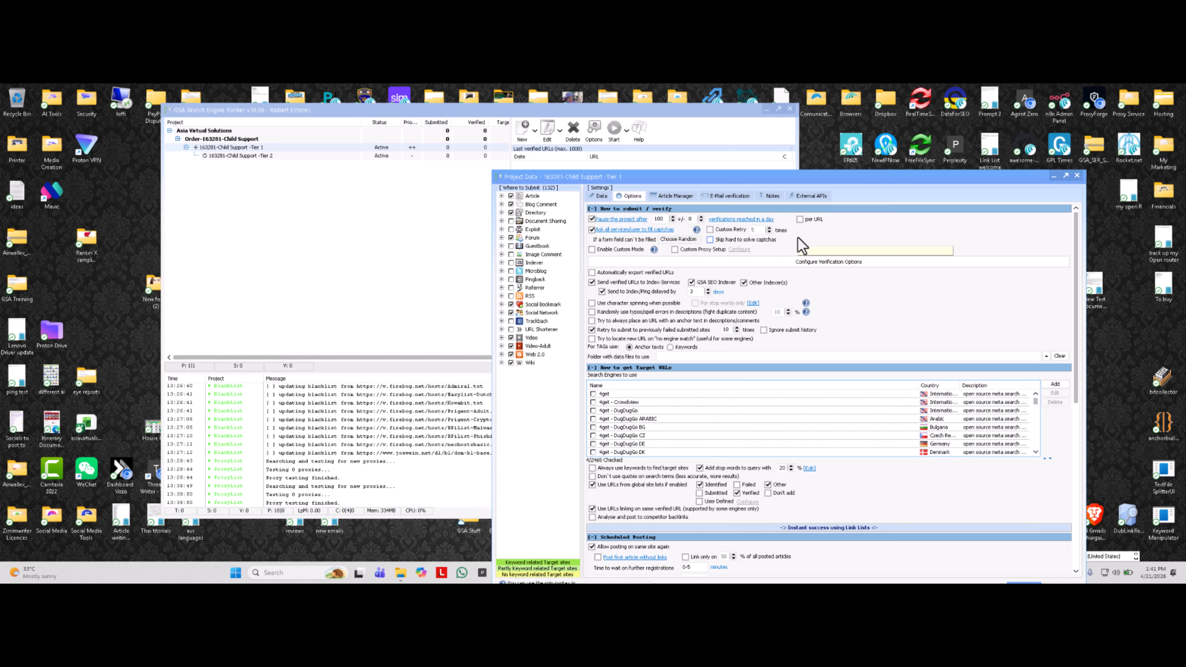
Turn the per-URL option for the pause limit on and off again.
left_click(799, 219)
left_click(800, 220)
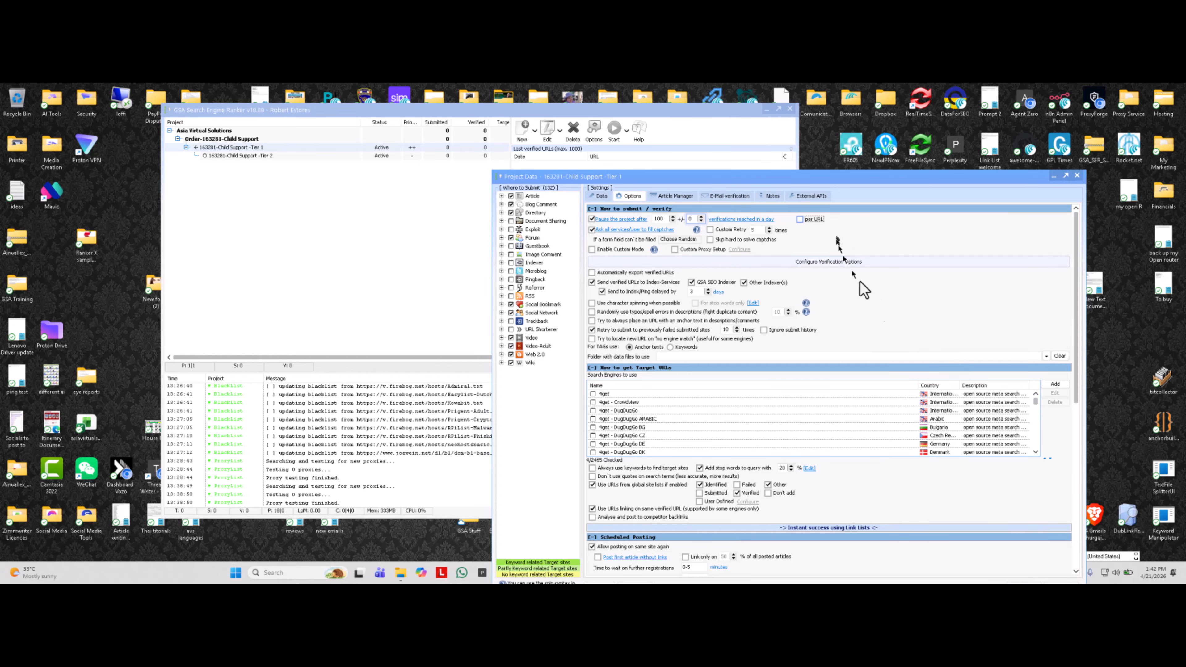
Close the Tier 1 project window and open the options of the Child Support Tier 2 project.
left_click(1072, 177)
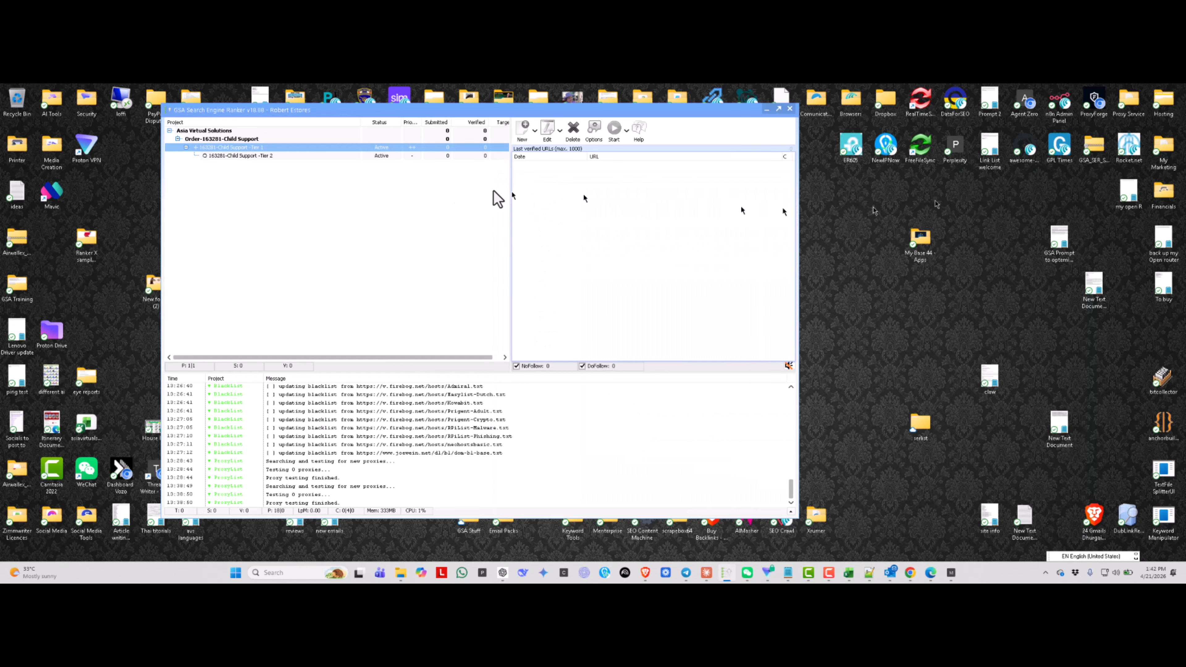
left_click(264, 156)
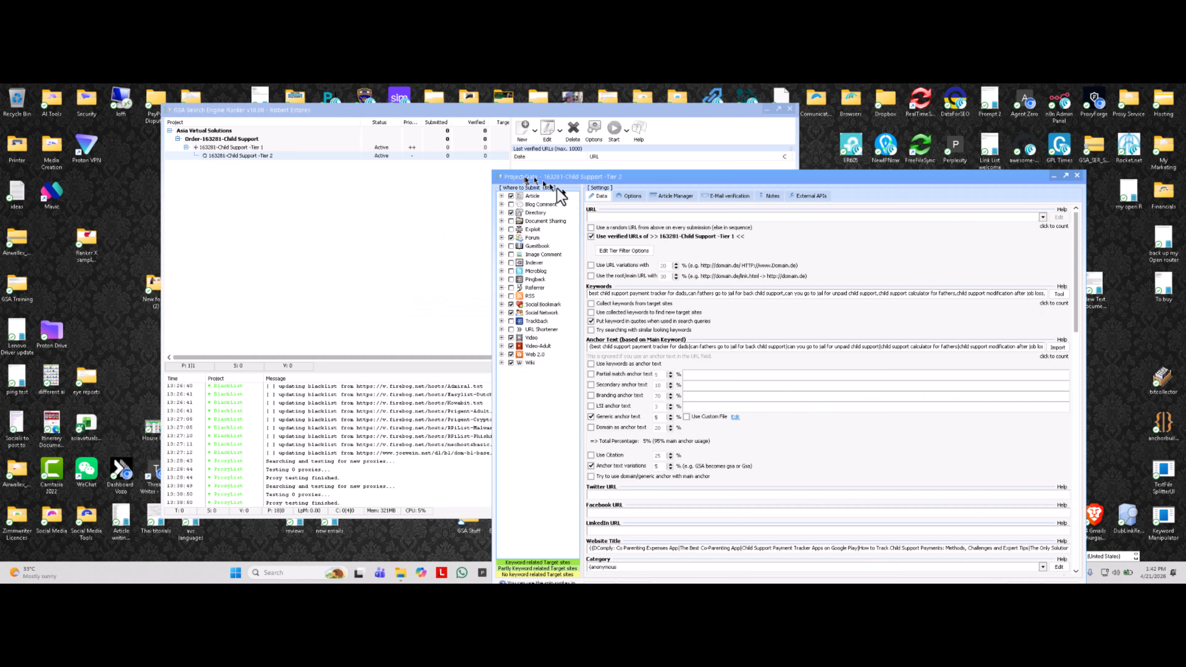
left_click(630, 195)
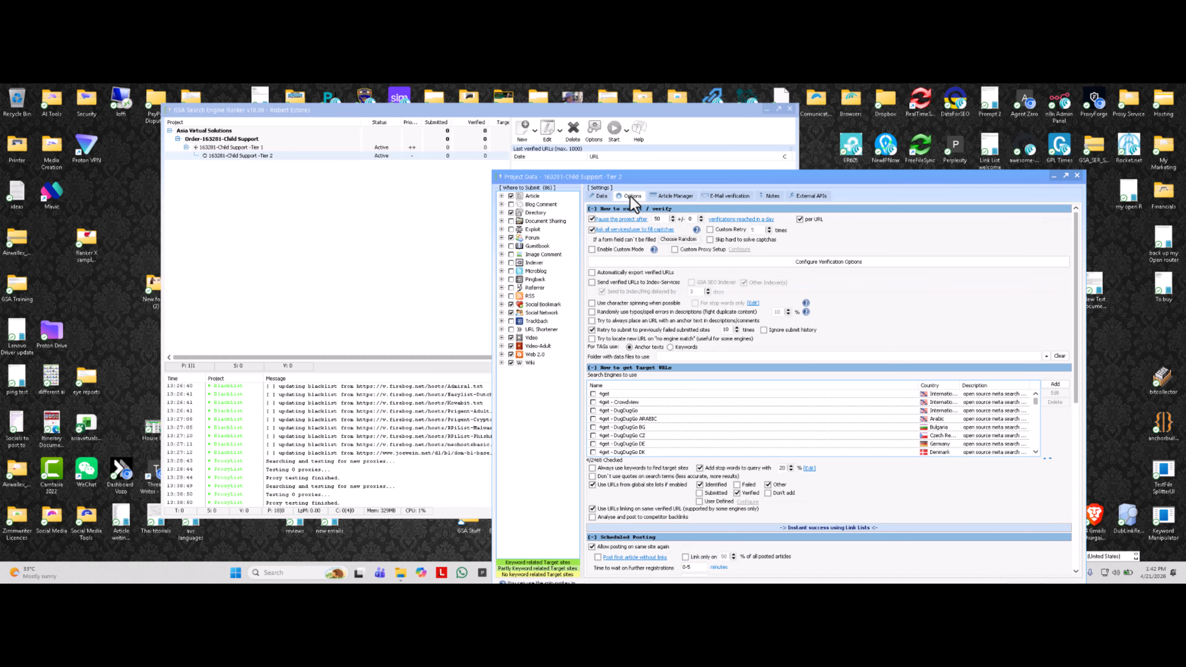
Switch the project's captcha handling to "Ask user/services in custom order" and open the Custom Captcha Setup.
left_click(626, 230)
left_click(625, 230)
left_click(639, 229)
left_click(647, 229)
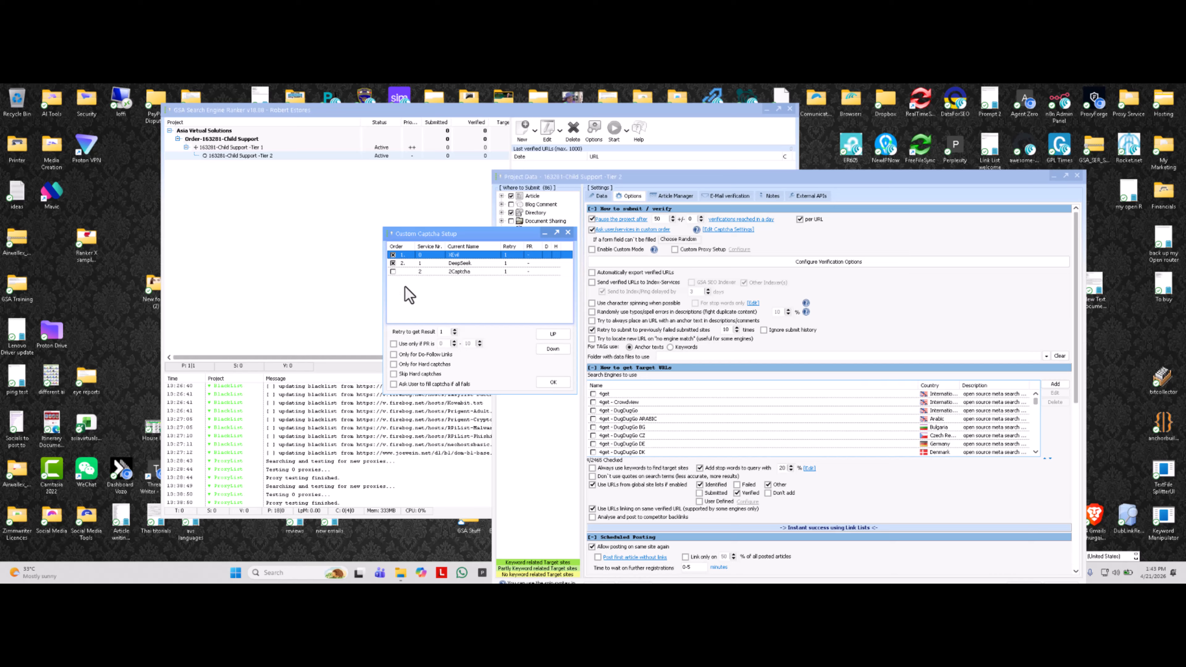
Restrict DeepSeek to do-follow links, set XEvil to 2 retries, and accept the custom captcha setup.
left_click(458, 264)
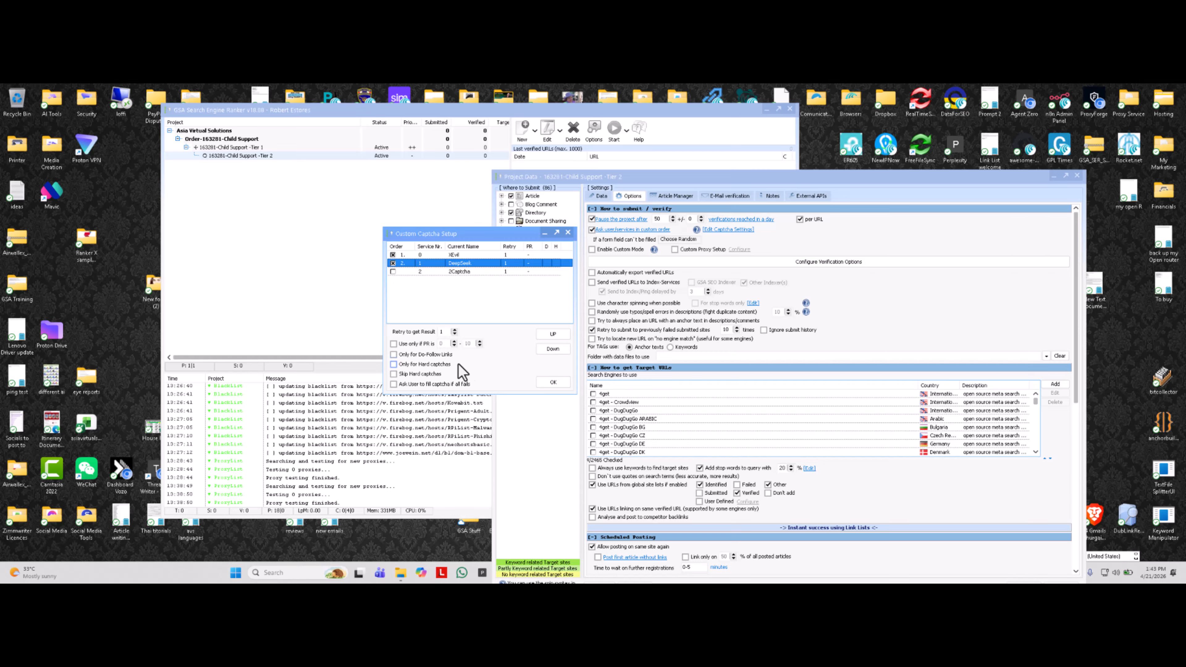
left_click(392, 354)
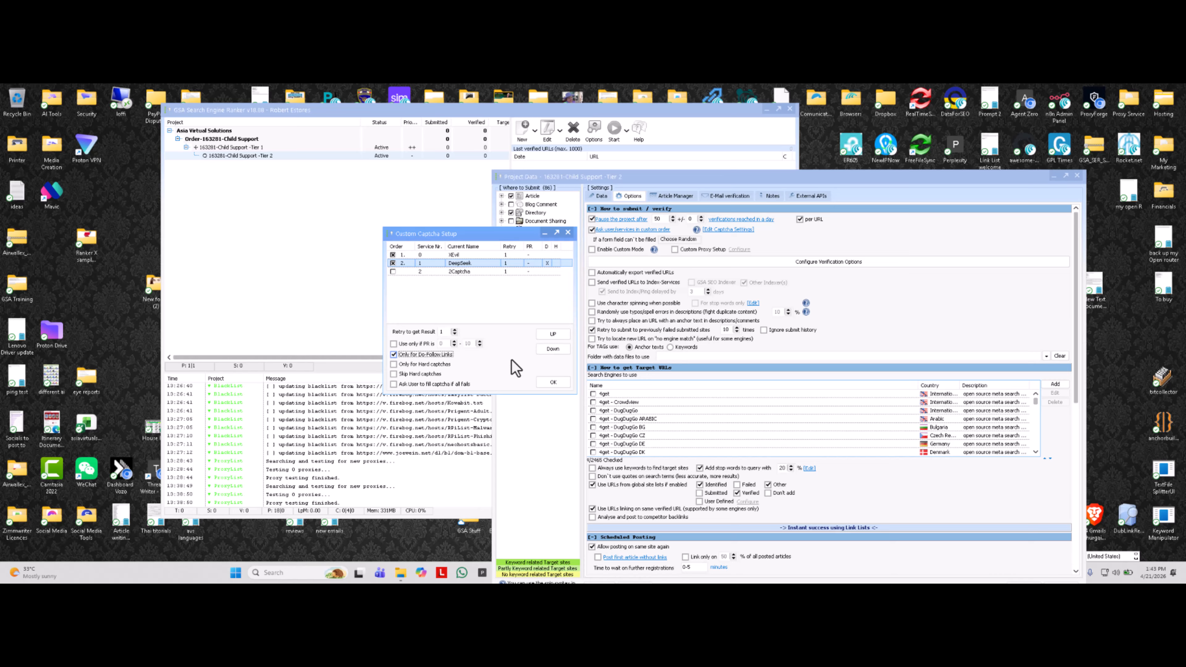
left_click(453, 255)
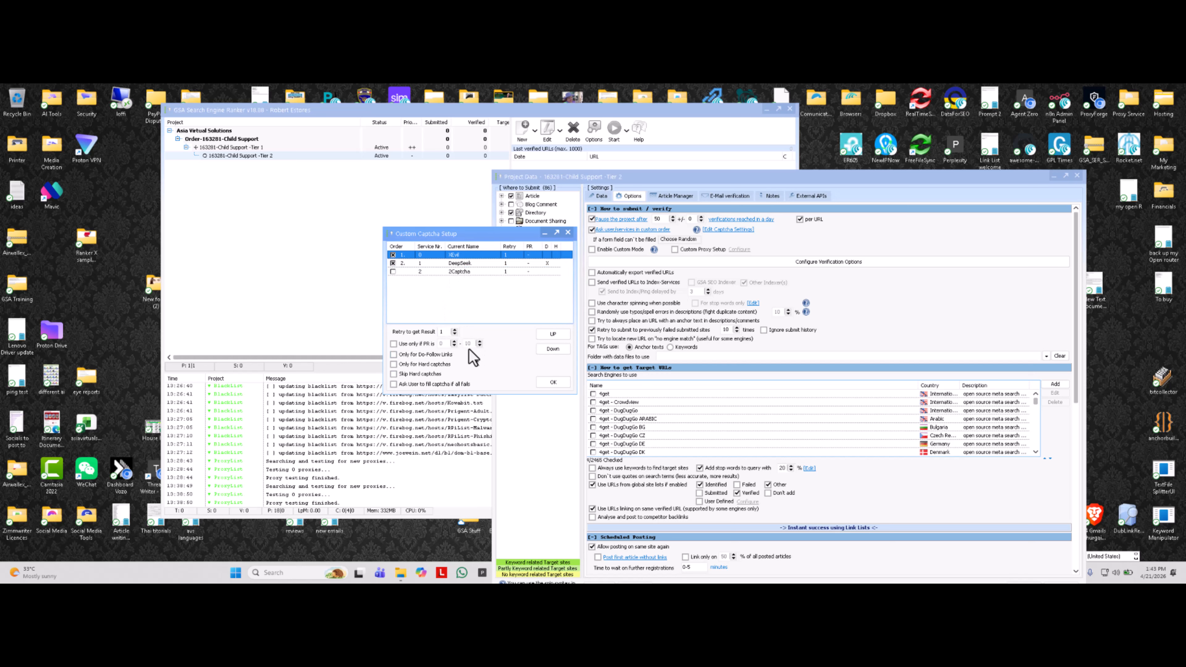
left_click(454, 330)
left_click(455, 264)
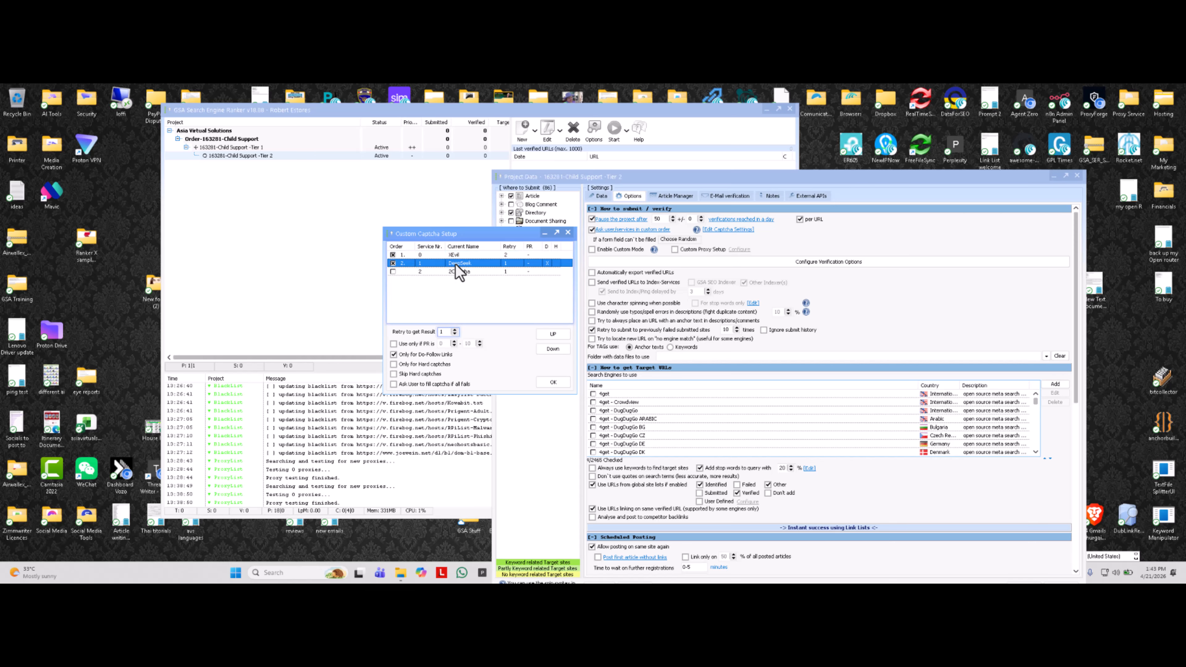
left_click(458, 272)
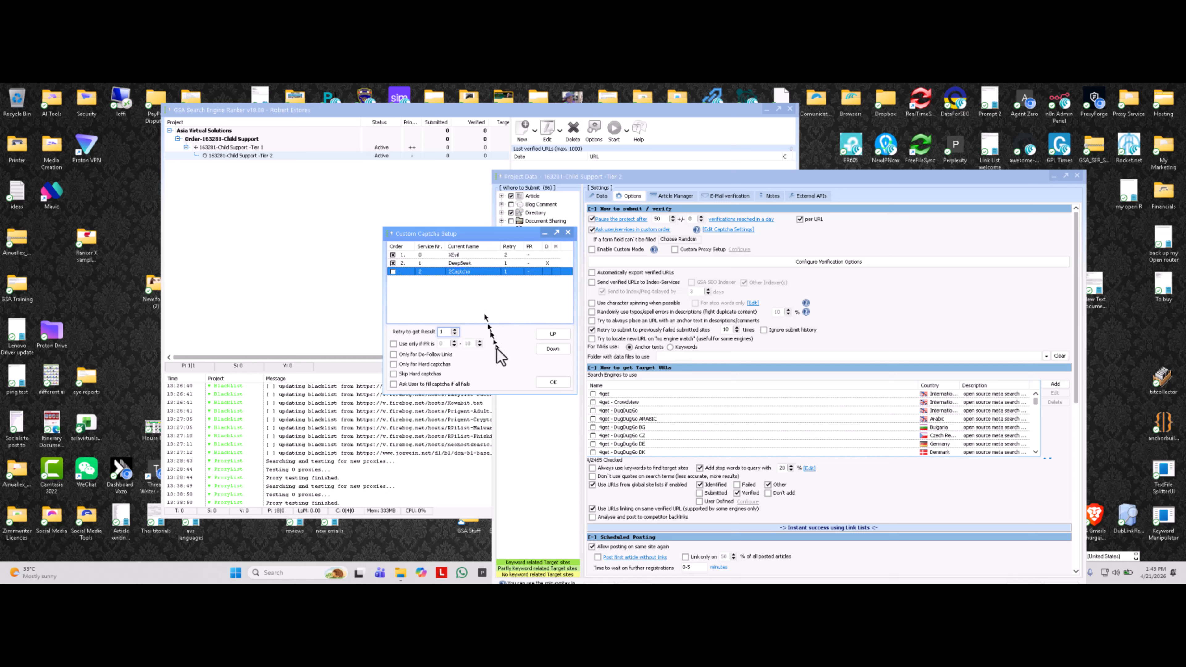
left_click(553, 382)
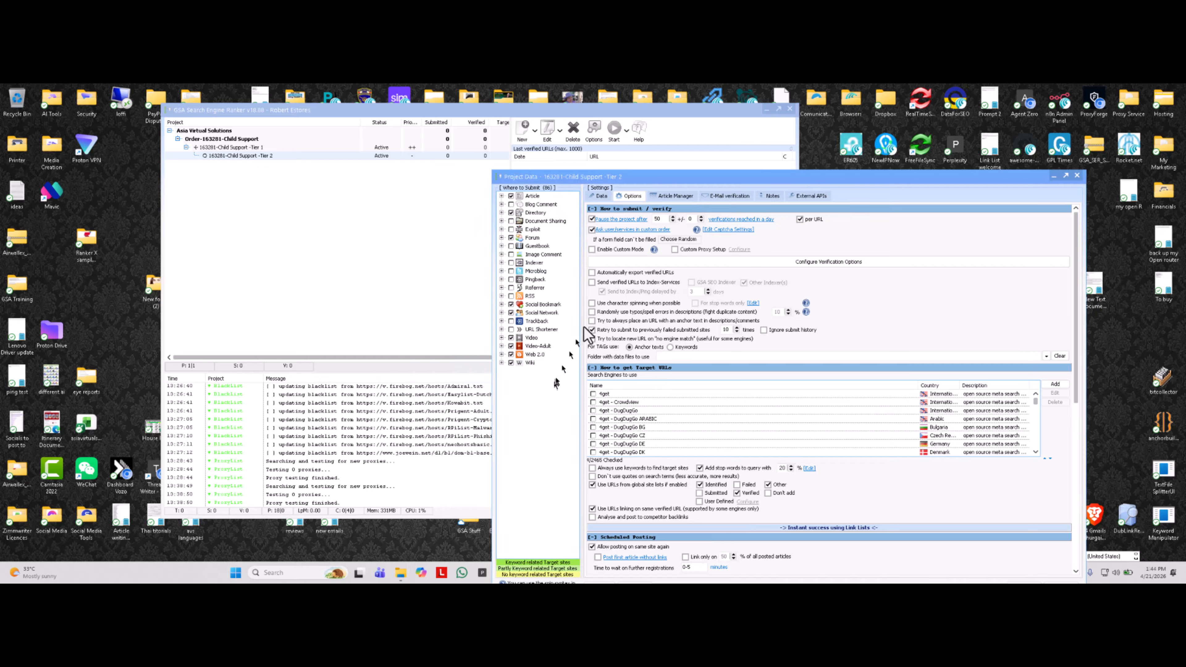
Set captcha handling to "Ask all services to fill captchas" and save the Tier 2 project.
left_click(631, 230)
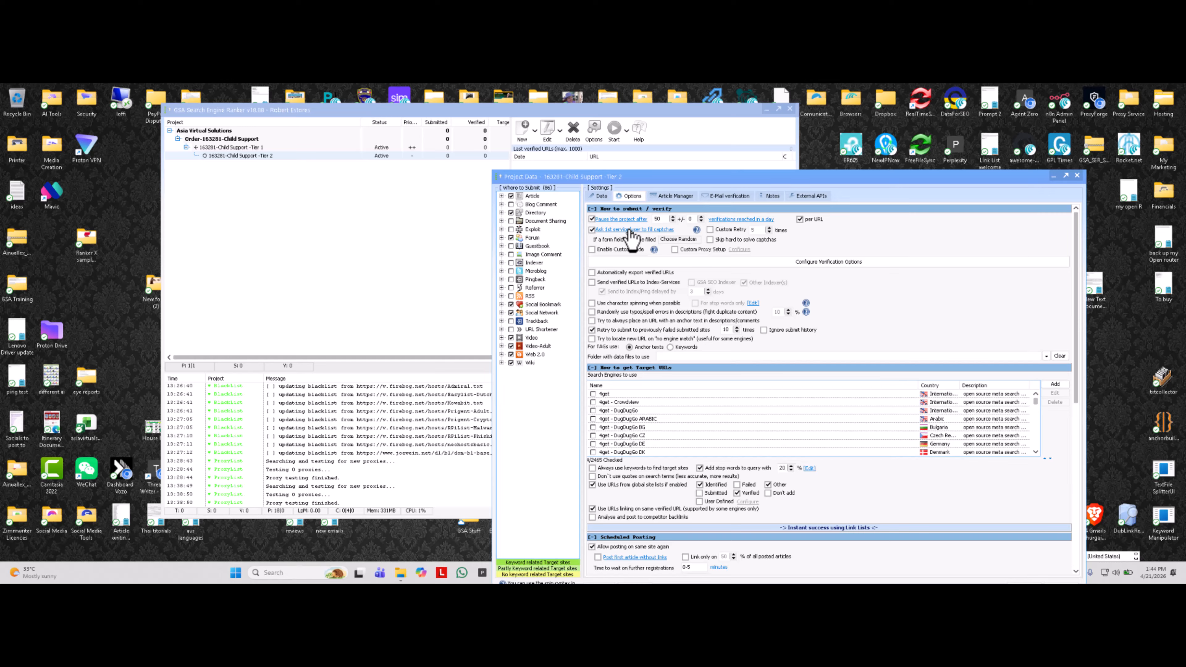
left_click(628, 229)
left_click(628, 230)
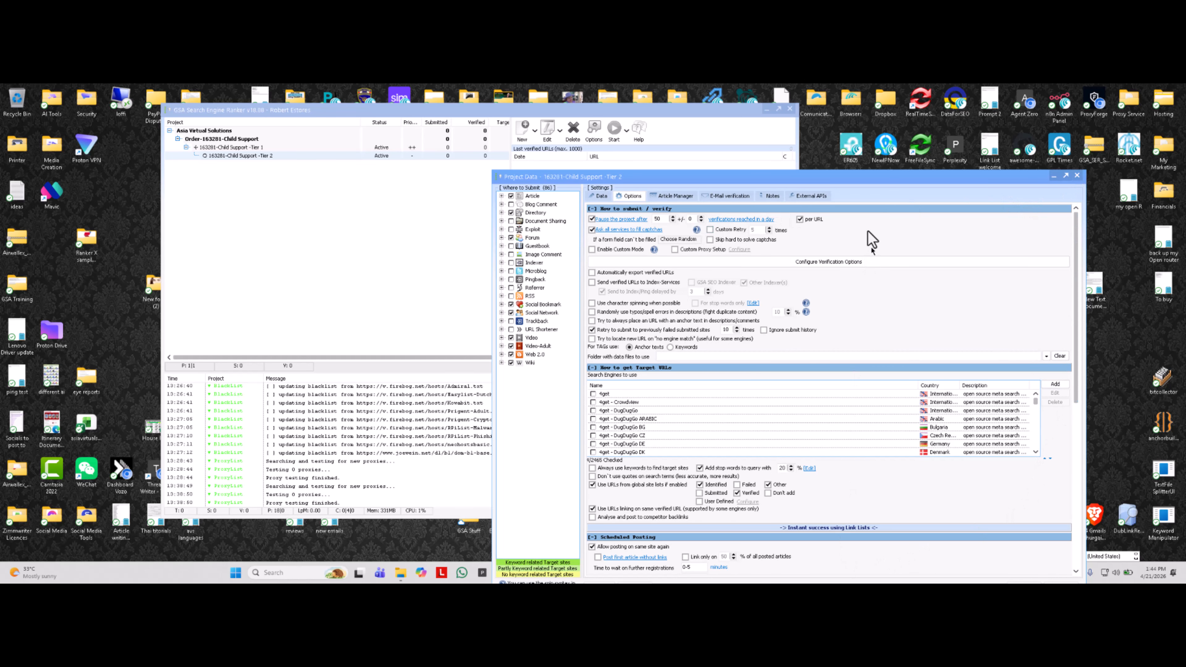
left_click_drag(876, 180, 737, 186)
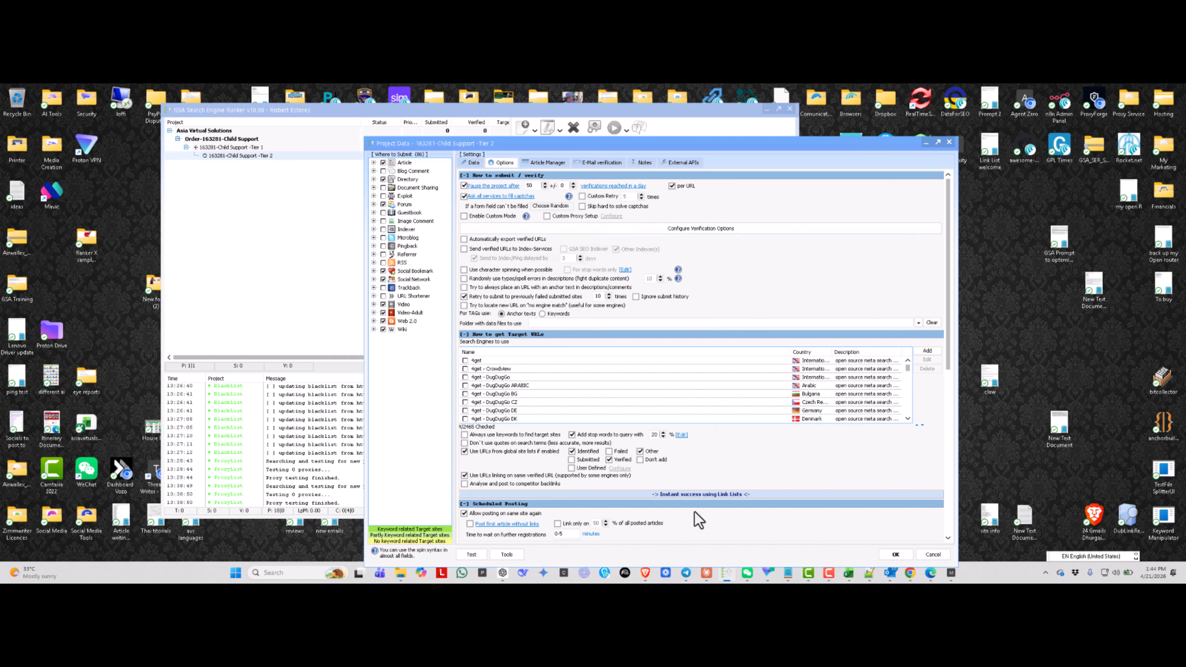
left_click(895, 554)
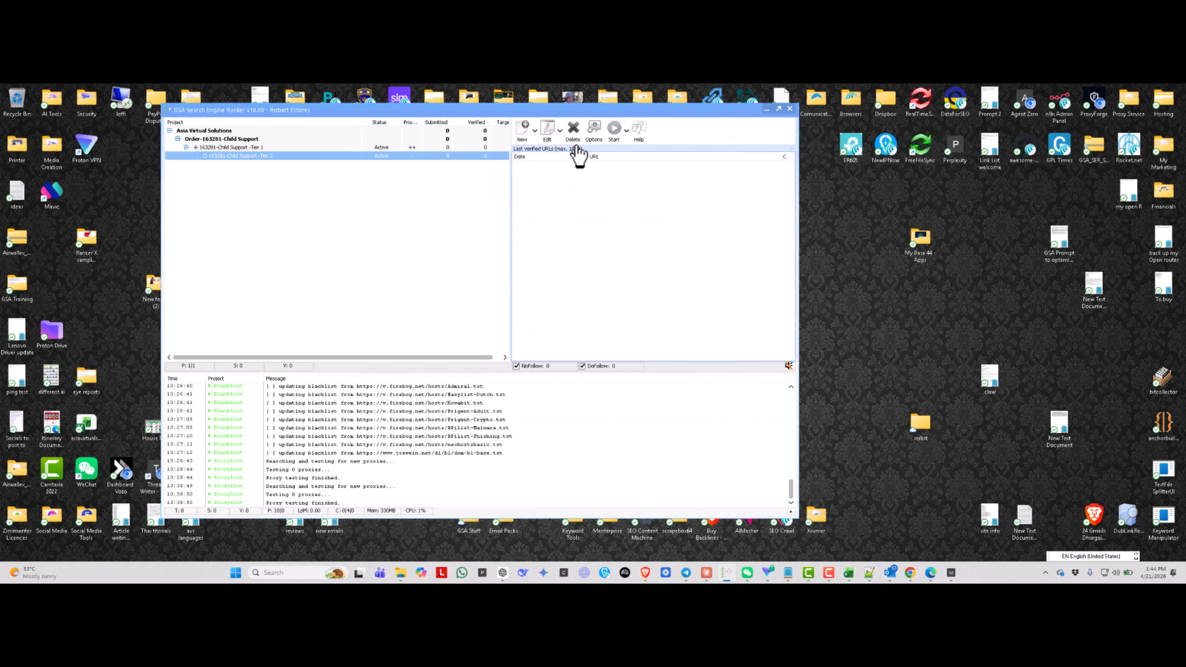
Examine the captcha services in the global settings, including XEvil's configuration and the captcha types it is used for.
left_click(594, 130)
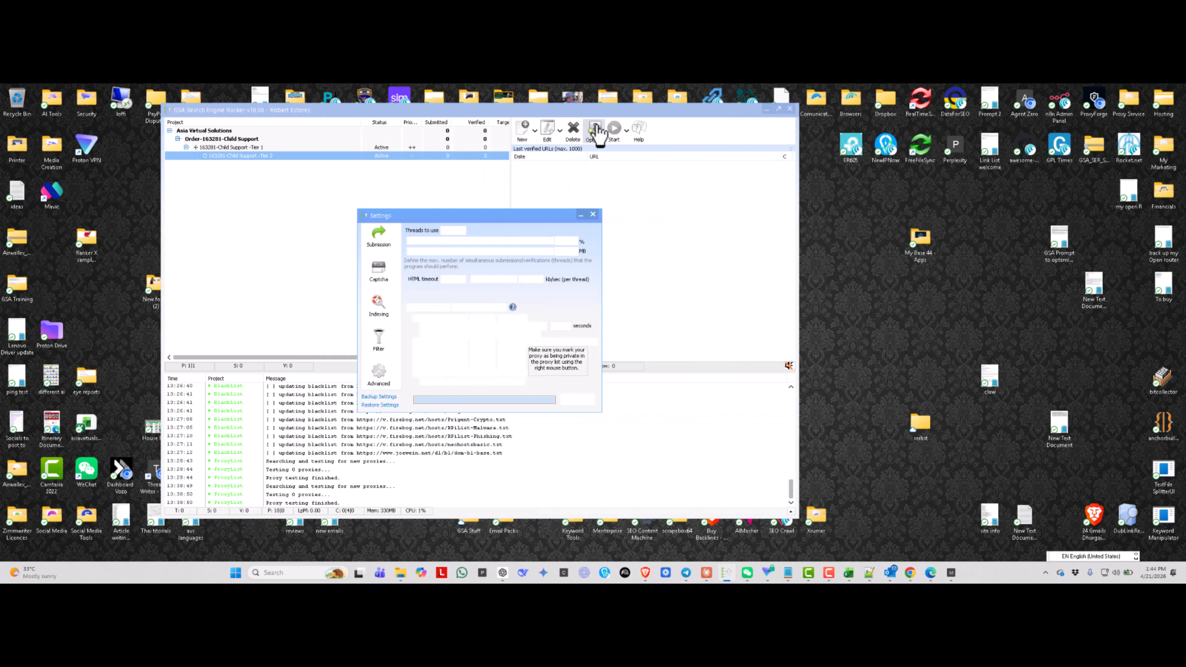
left_click(377, 274)
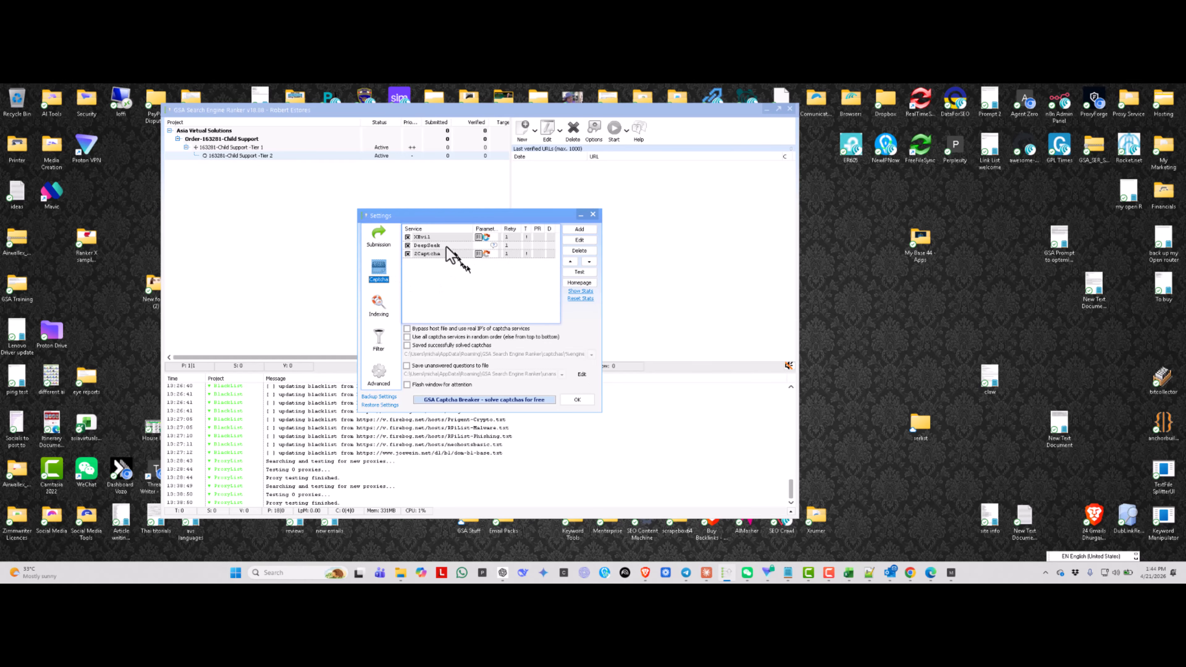
left_click(426, 238)
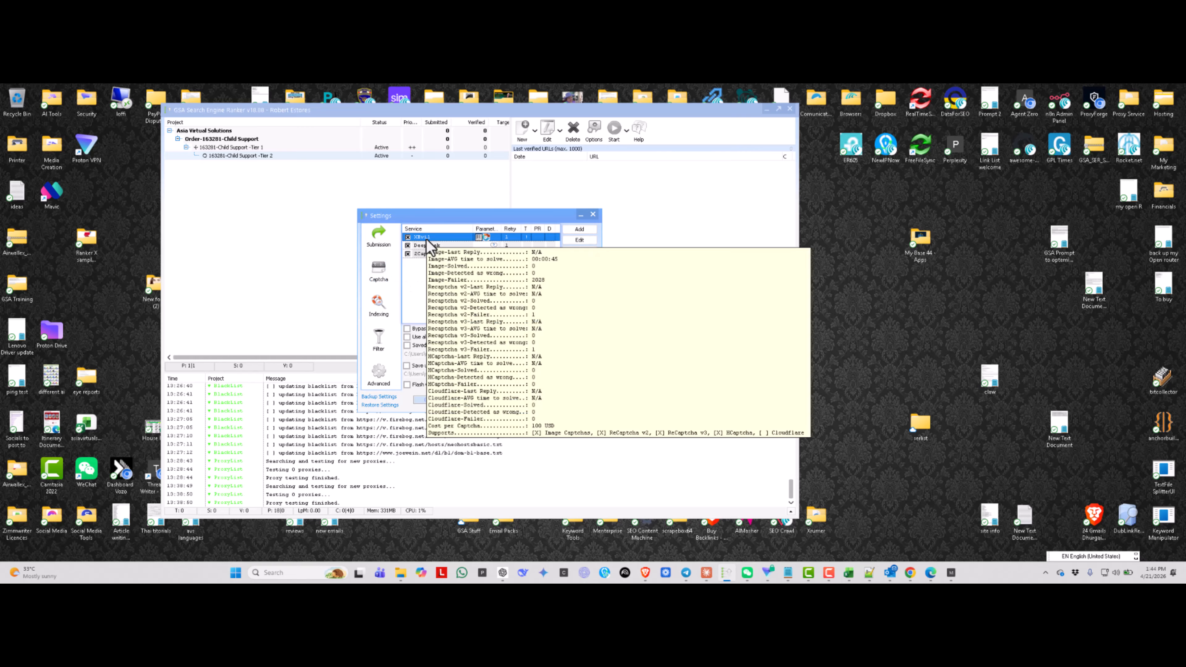
double_click(426, 238)
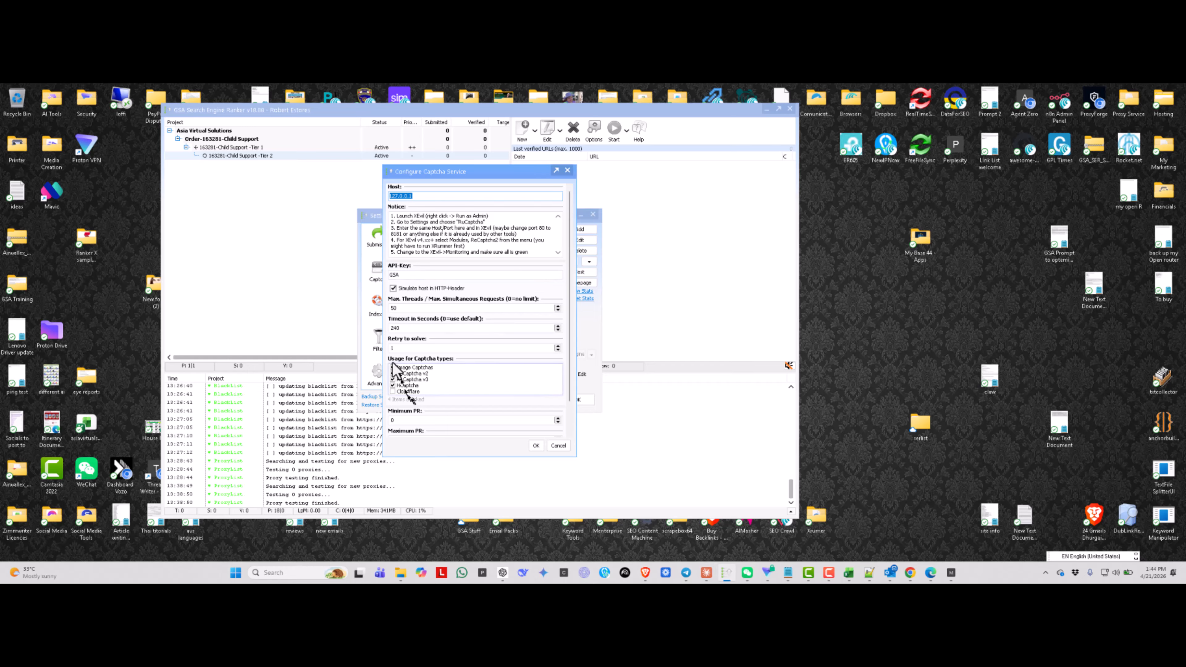
left_click(559, 446)
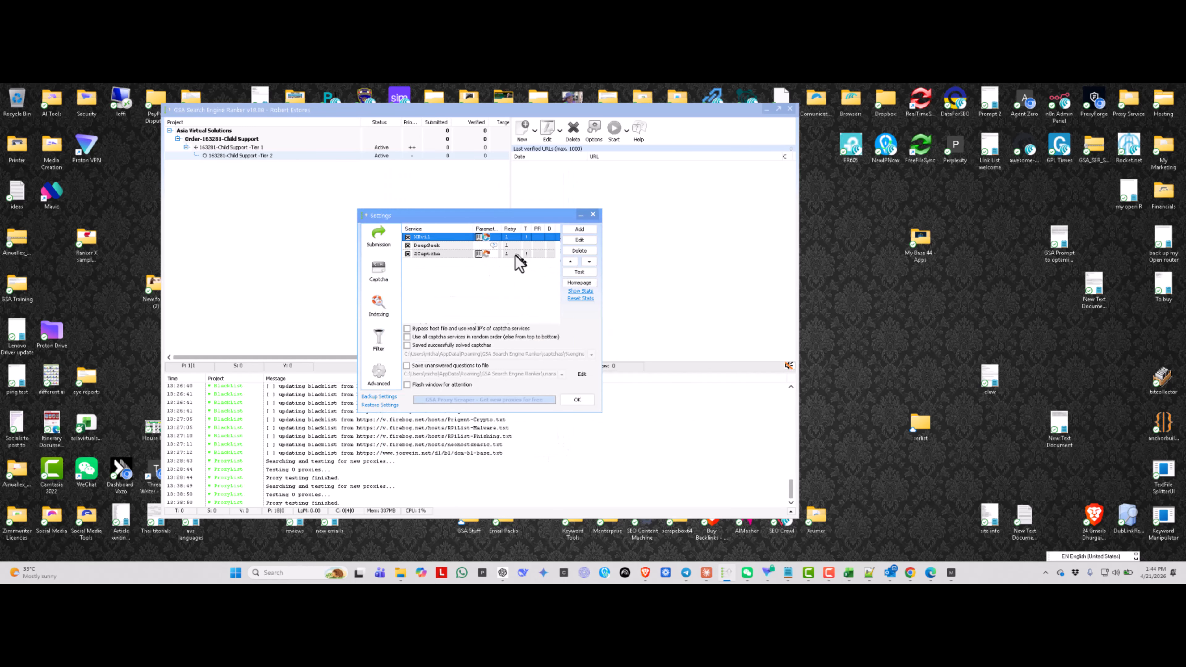
left_click(580, 400)
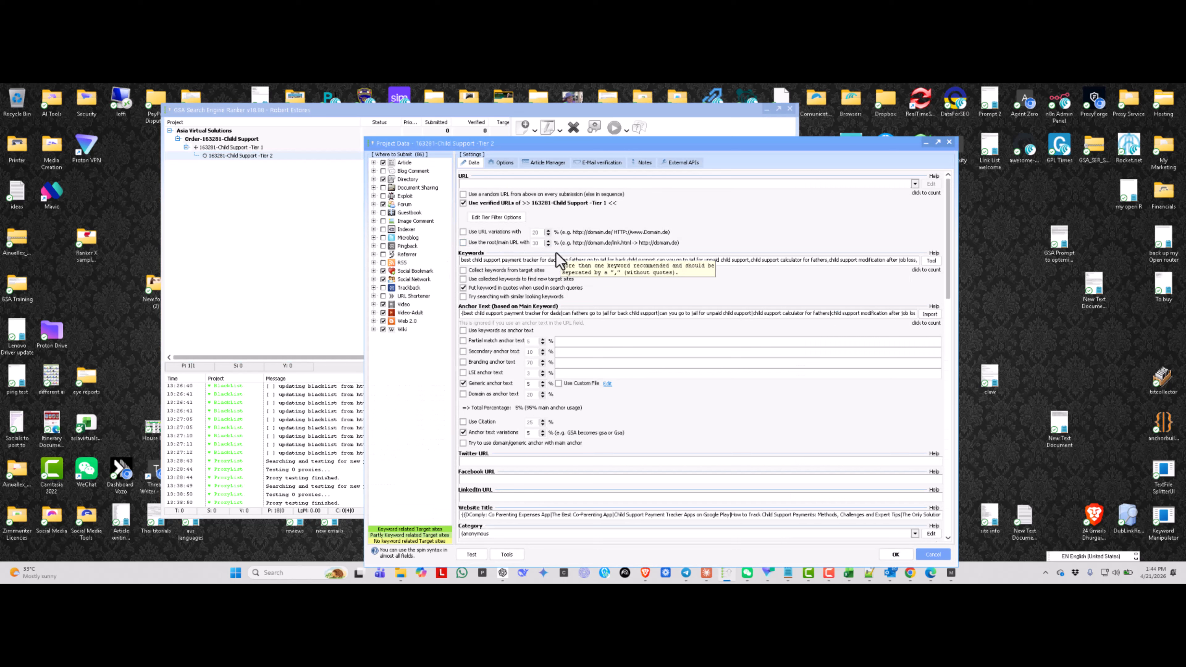
Reopen the Tier 2 project's options, try Custom Retry, and switch unfillable form fields to Skip and back to Choose Random.
left_click(505, 161)
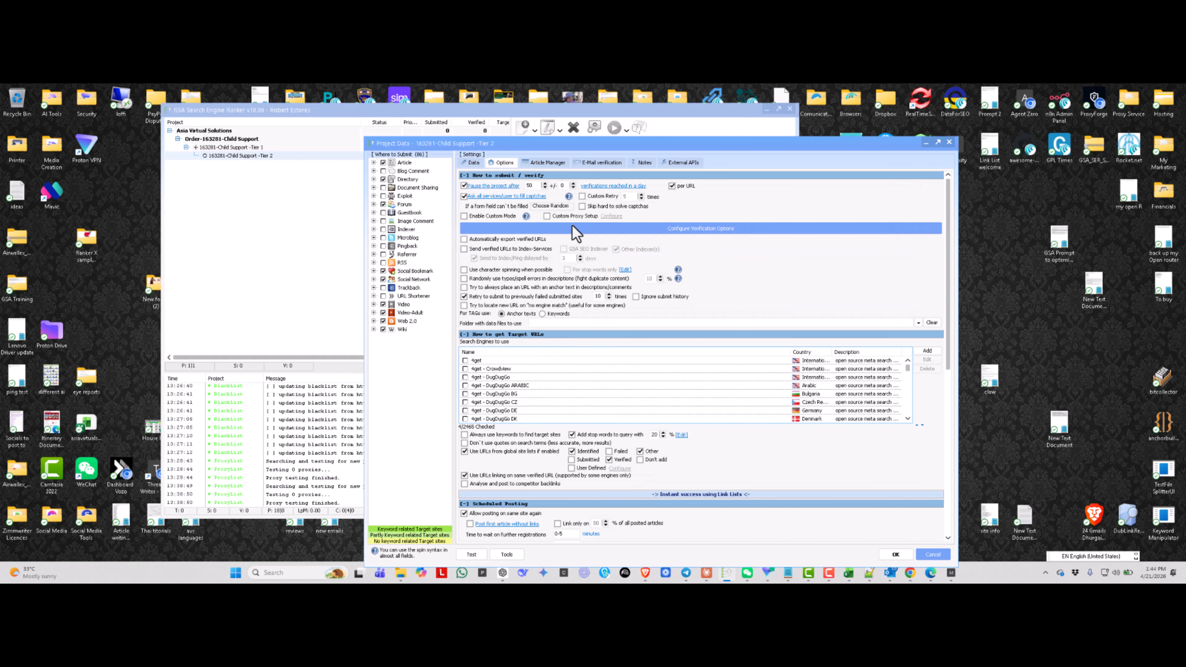
left_click(582, 197)
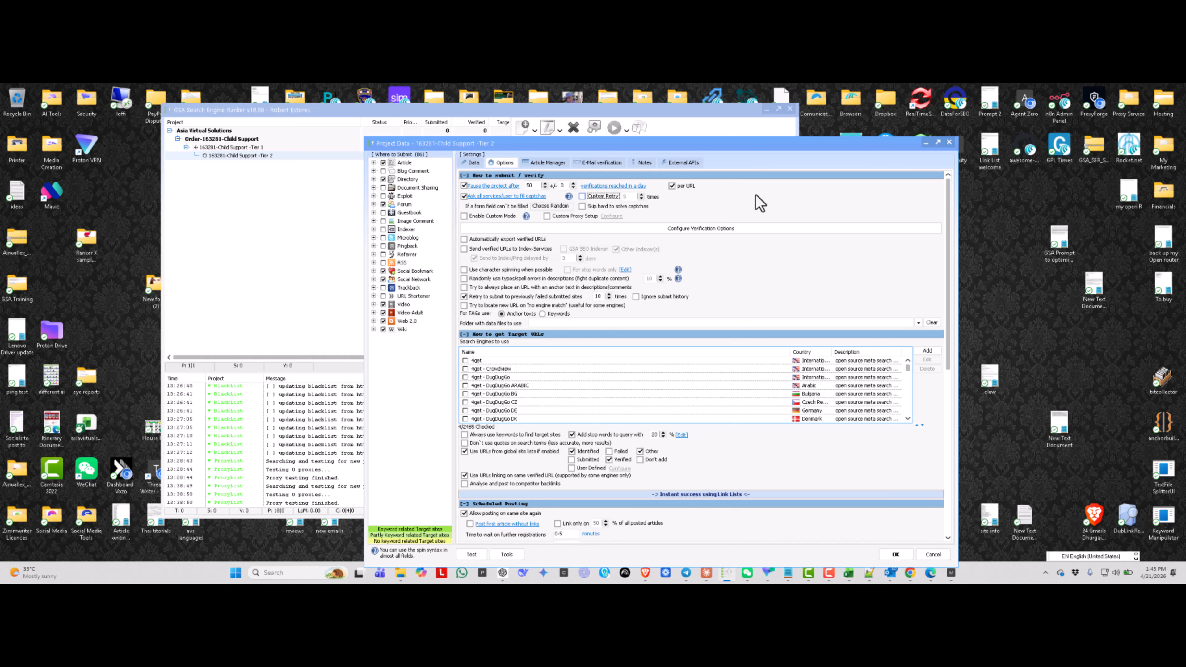
left_click(557, 207)
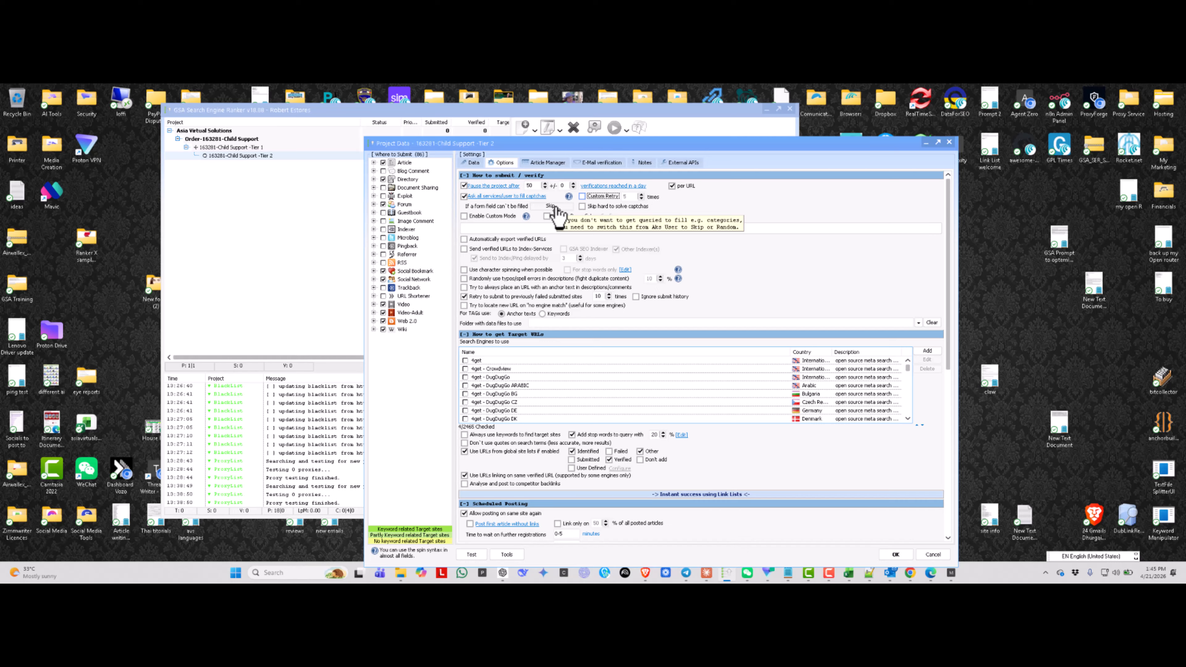
left_click(558, 207)
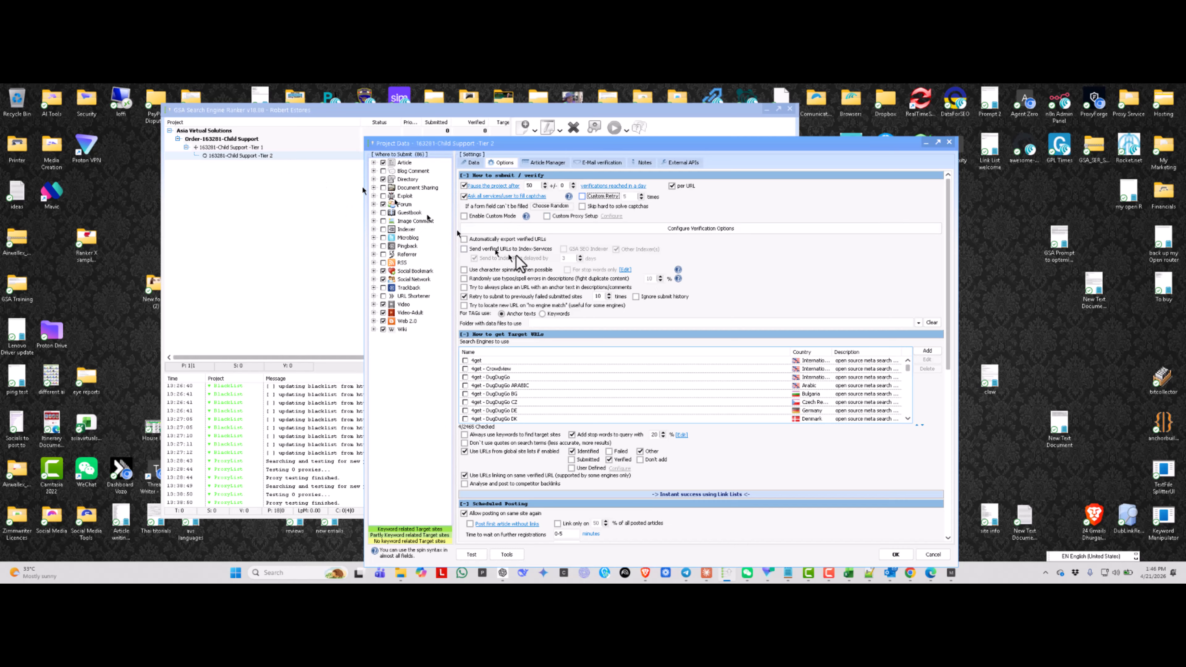
Try a custom proxy setup that uses private proxies for submission and verification.
left_click(547, 216)
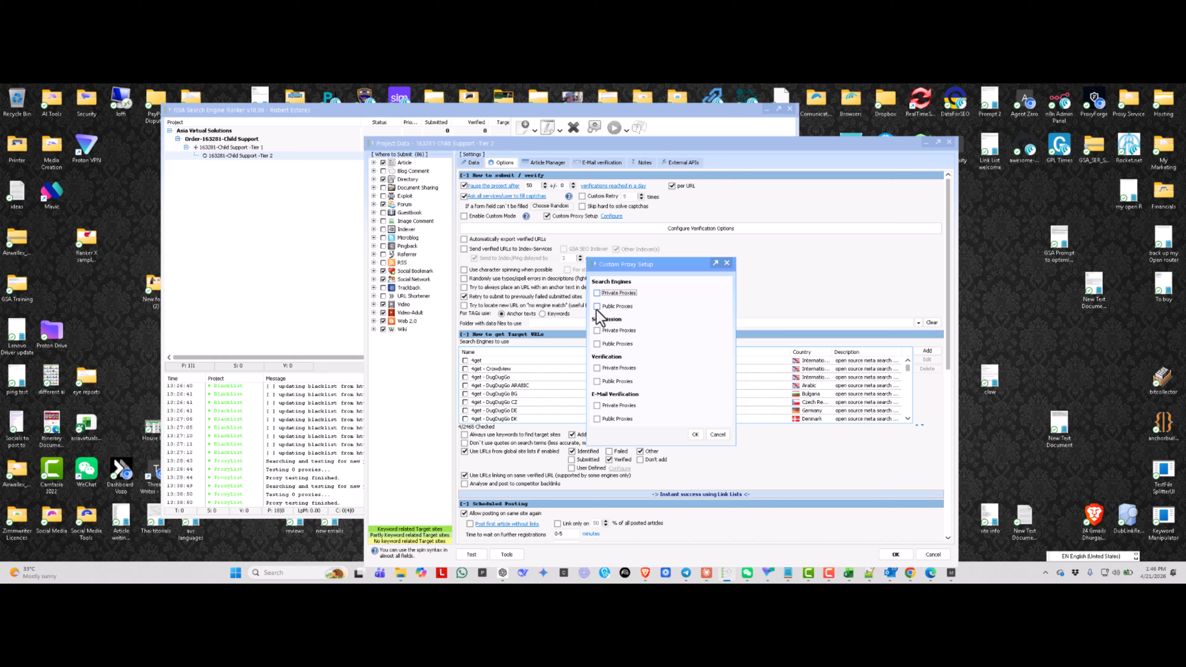
left_click(598, 331)
left_click(597, 368)
left_click(717, 434)
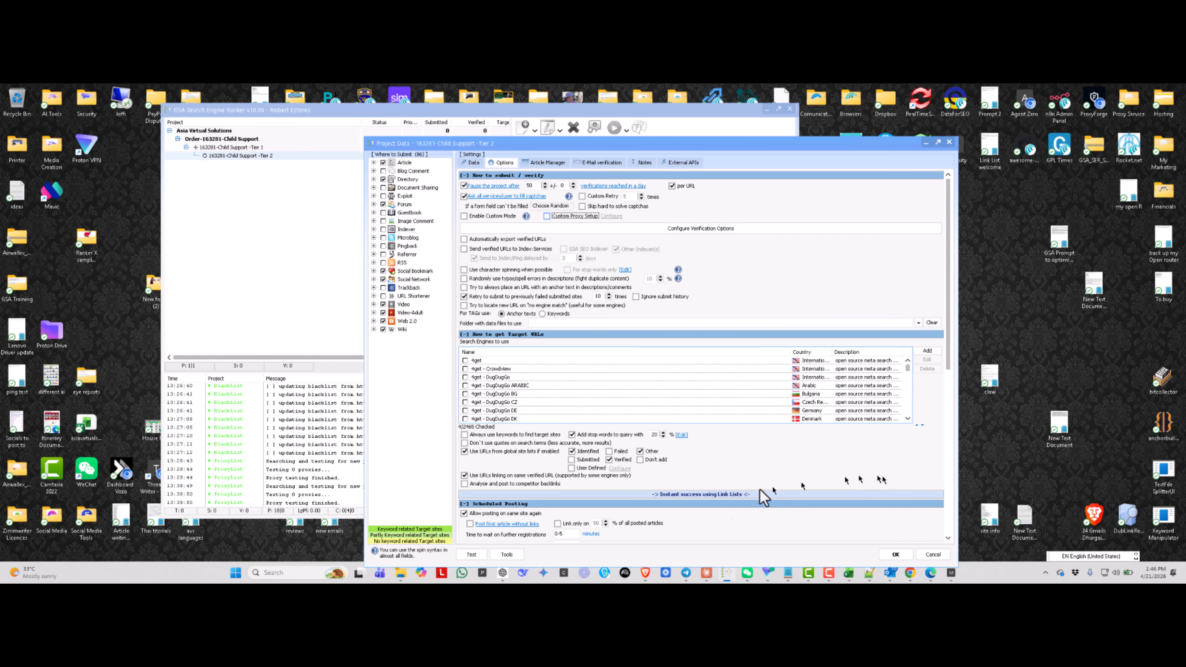
Save the Tier 2 project, ignoring the email account warning, and examine the global submission and proxy settings.
left_click(895, 554)
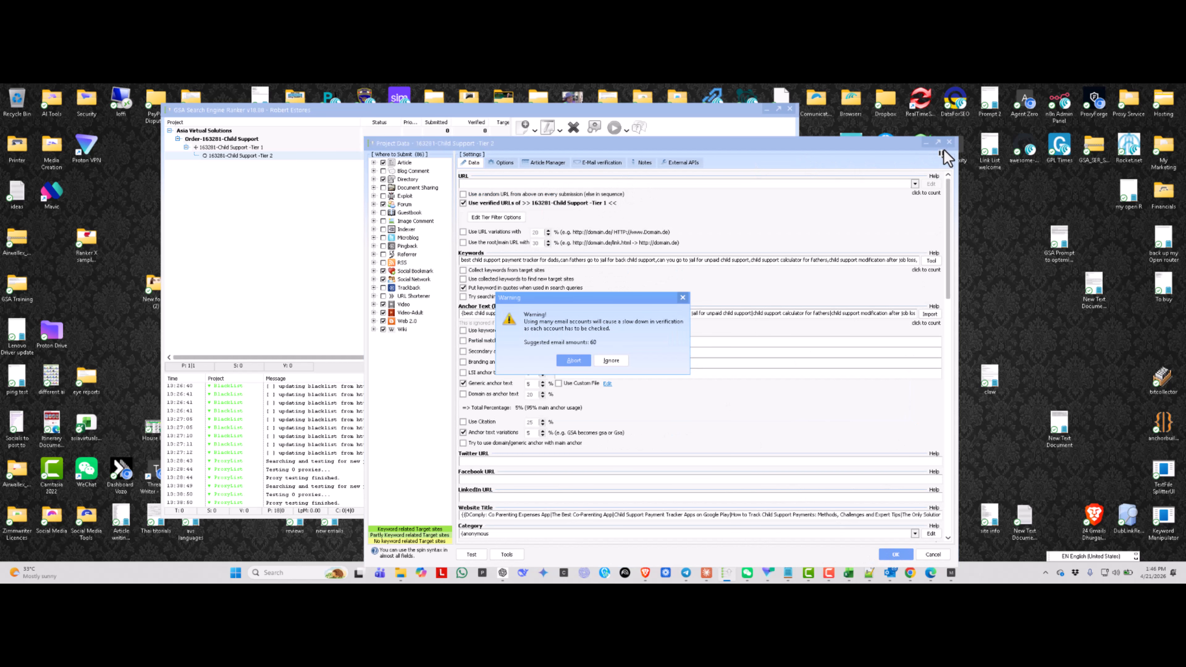
left_click(609, 359)
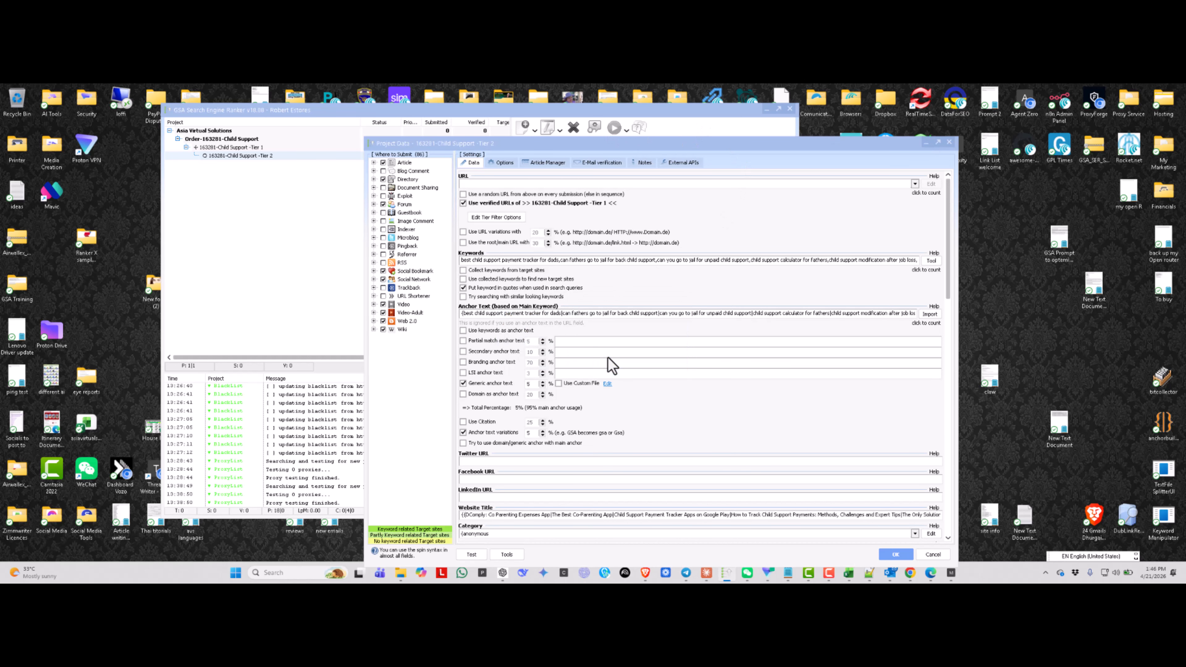
left_click(594, 128)
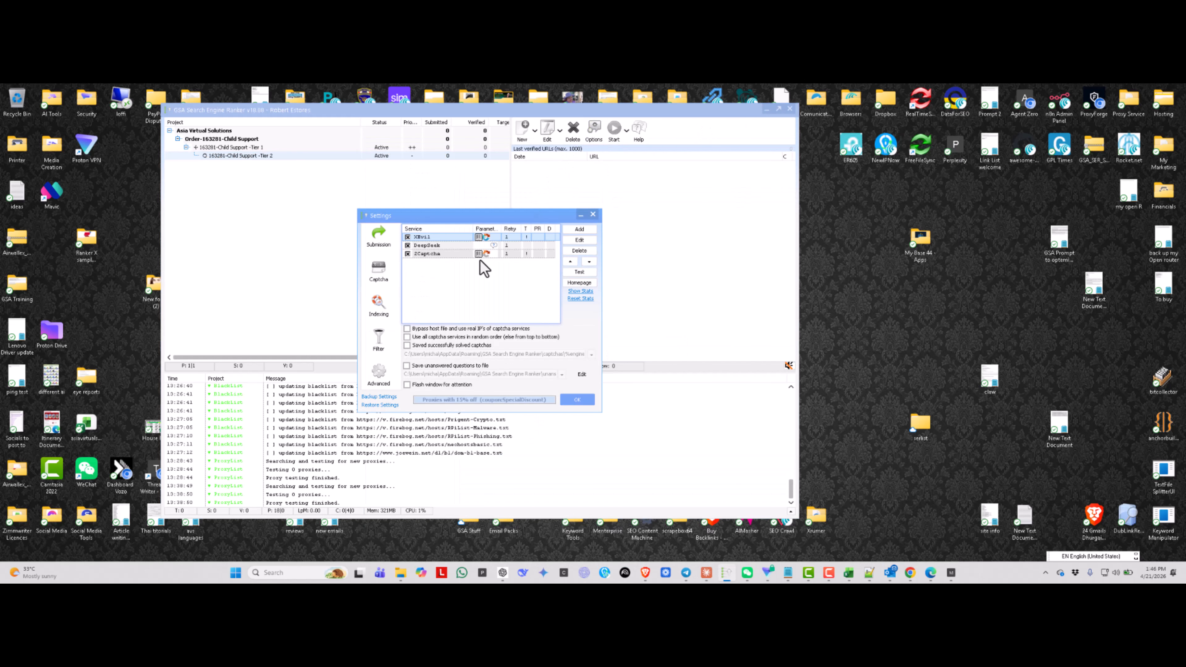
left_click(381, 274)
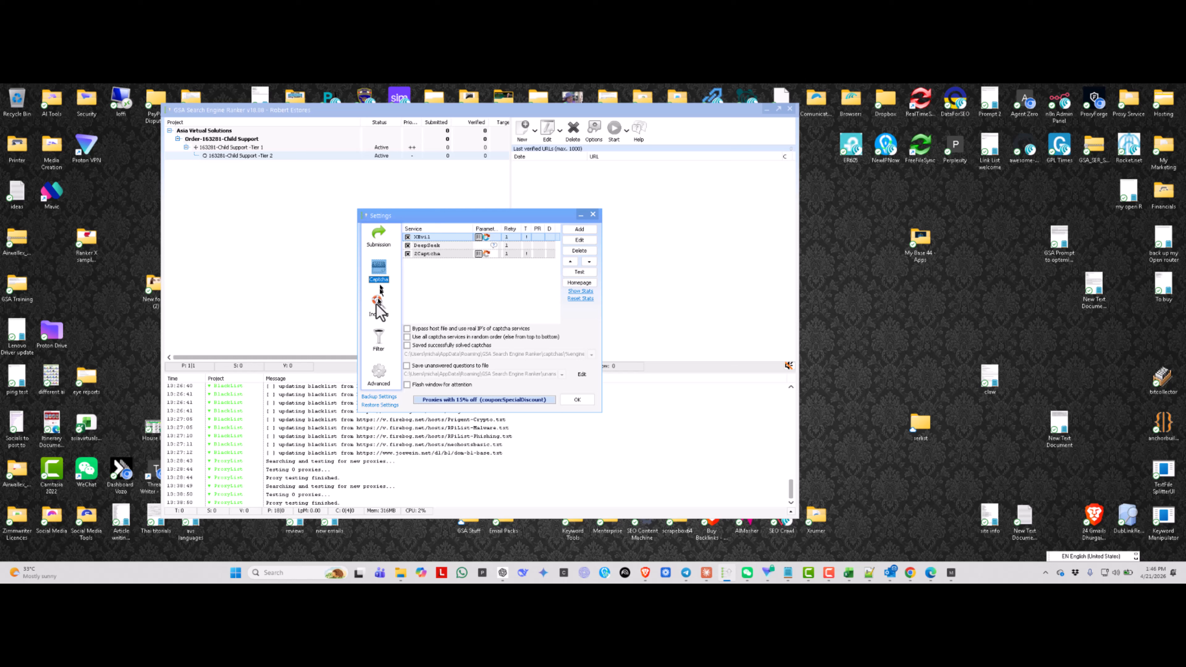
left_click(379, 374)
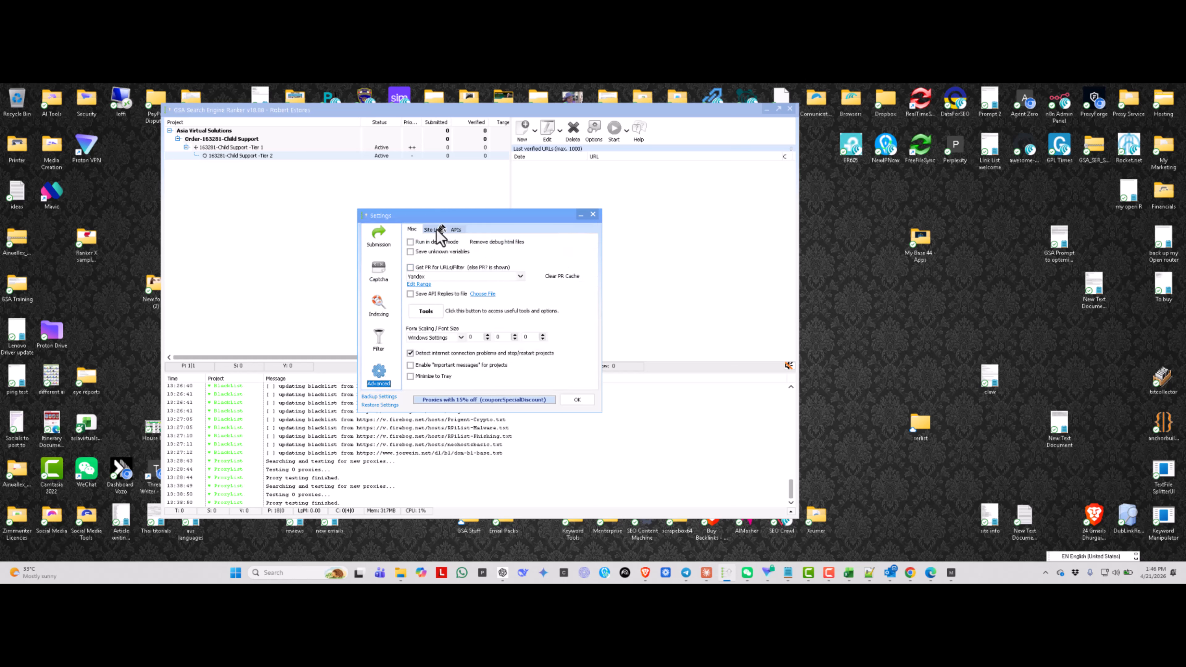
left_click(389, 240)
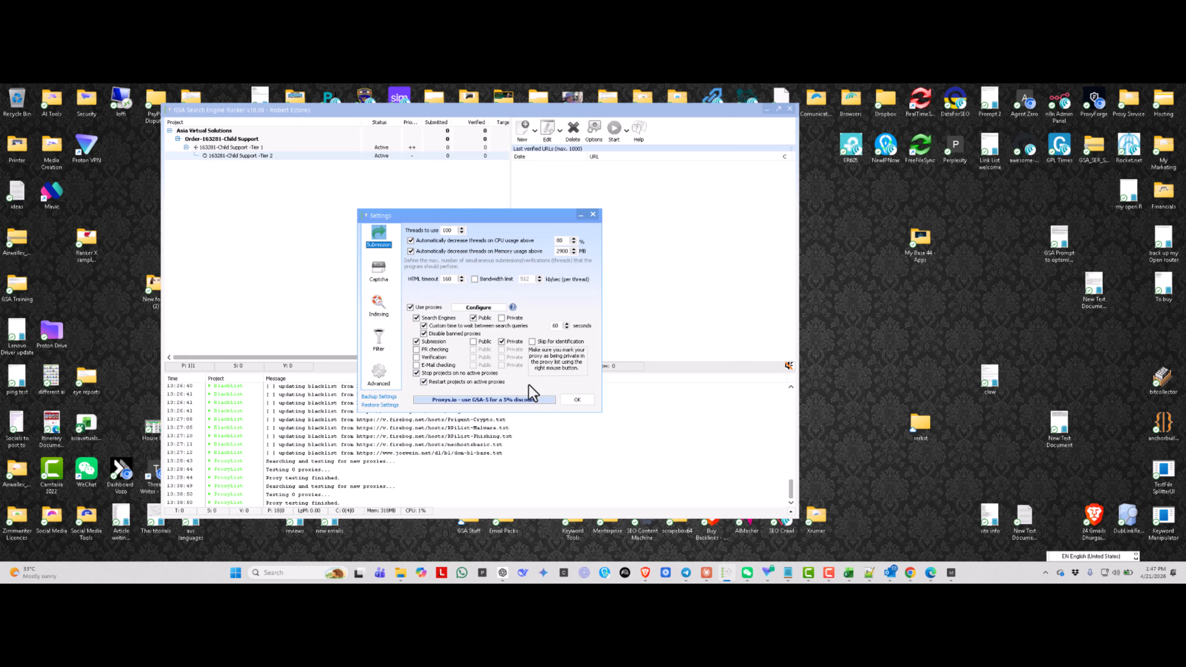
left_click(580, 400)
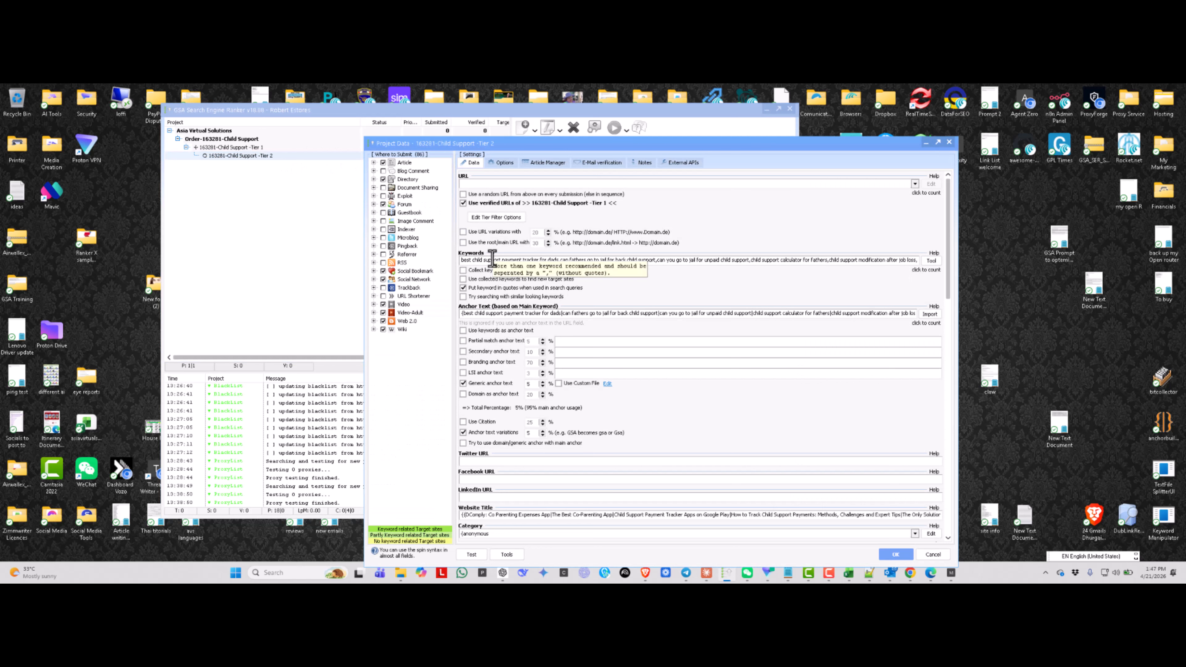
Reopen the Tier 2 options and try custom proxies: public for search engines, private for submission, private and public for verification.
left_click(500, 164)
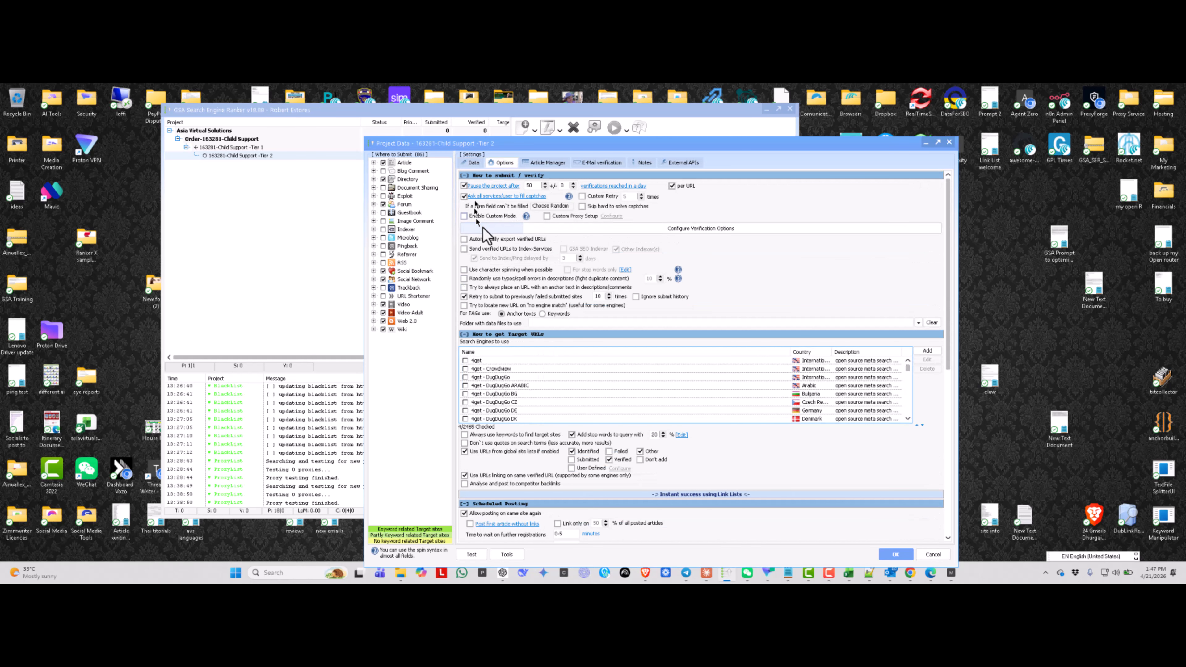
left_click(547, 216)
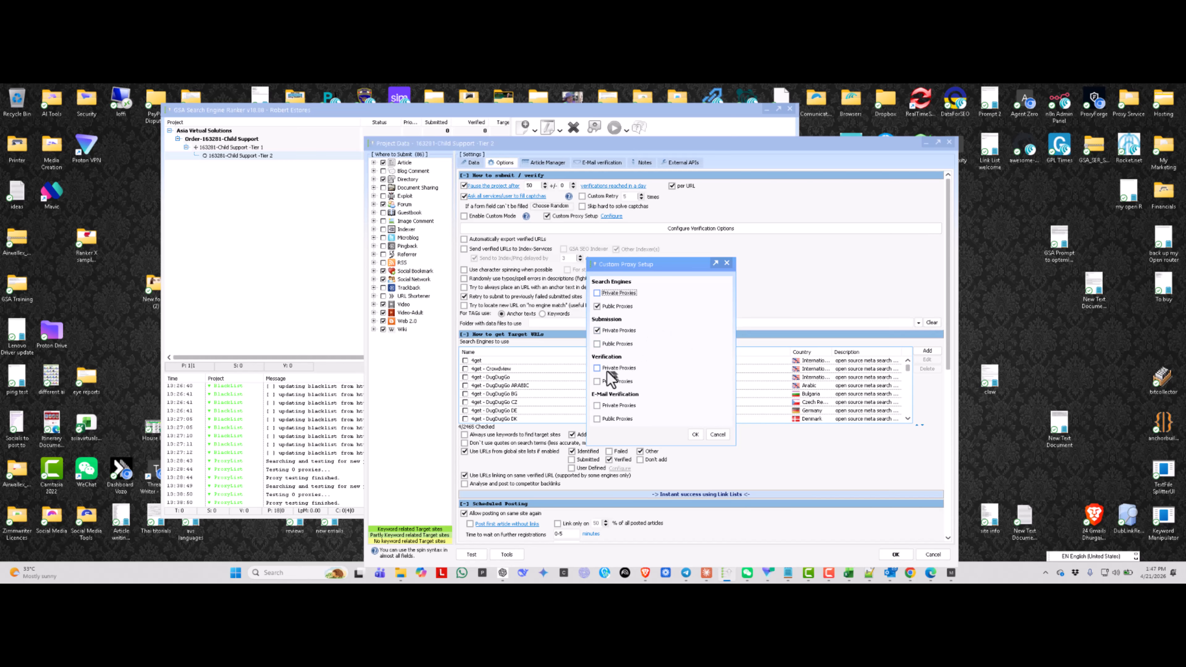
left_click(596, 367)
left_click(598, 381)
left_click(718, 436)
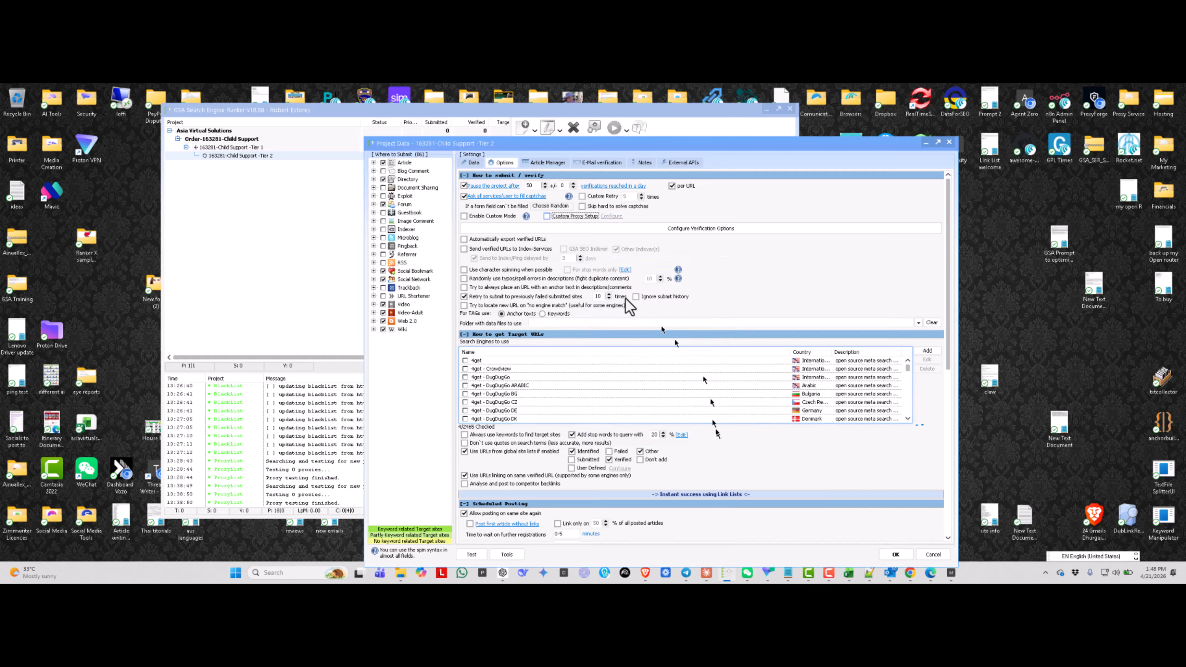
Try Custom Mode on the Tier 2 project, read its help note, turn it off and discard the project changes.
left_click(465, 217)
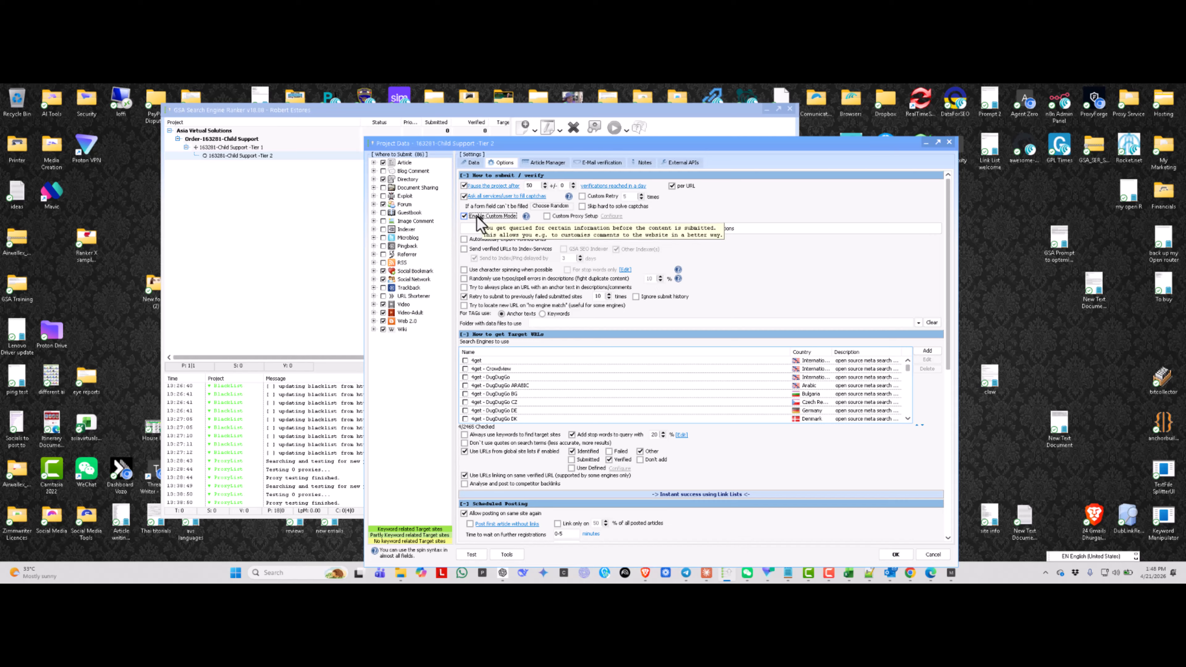
left_click(527, 216)
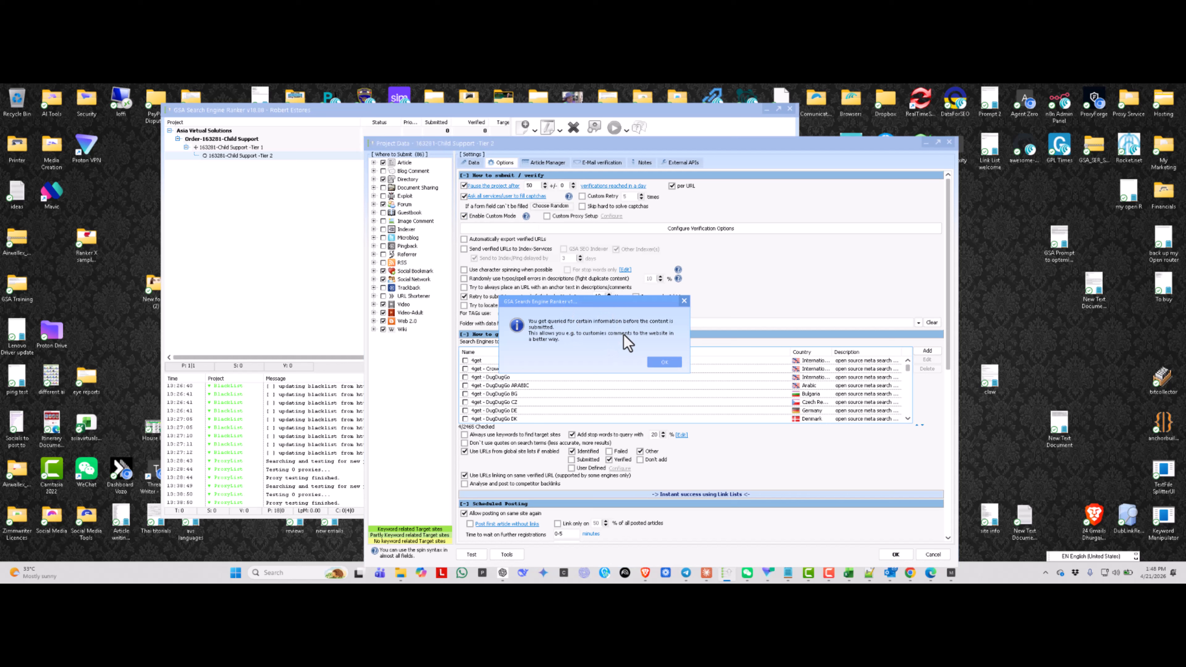
left_click(663, 363)
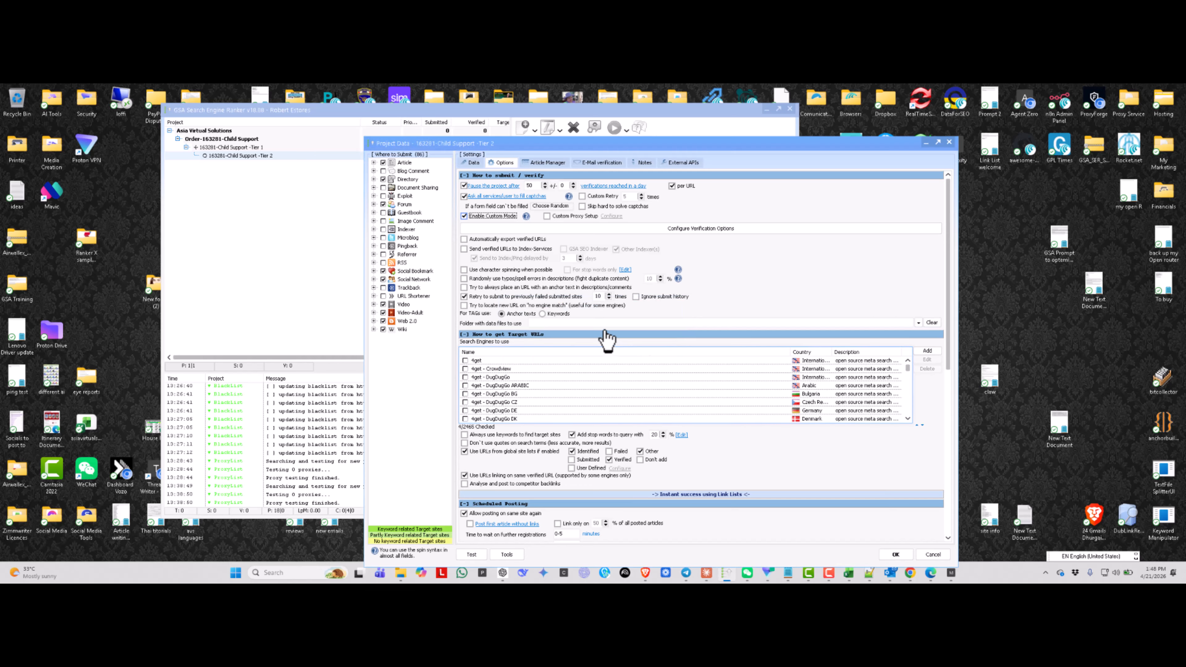
left_click(464, 216)
left_click(933, 555)
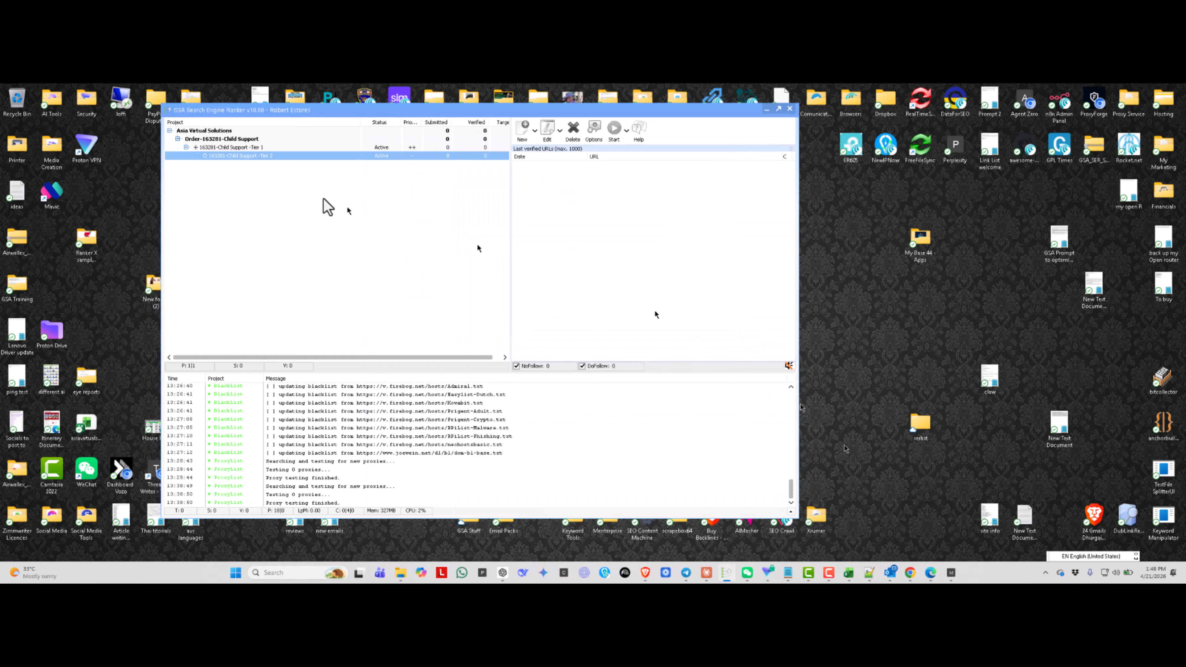
Open the Tier 1 project's options and examine the verification mode, custom time value and stop verification choices.
left_click(256, 147)
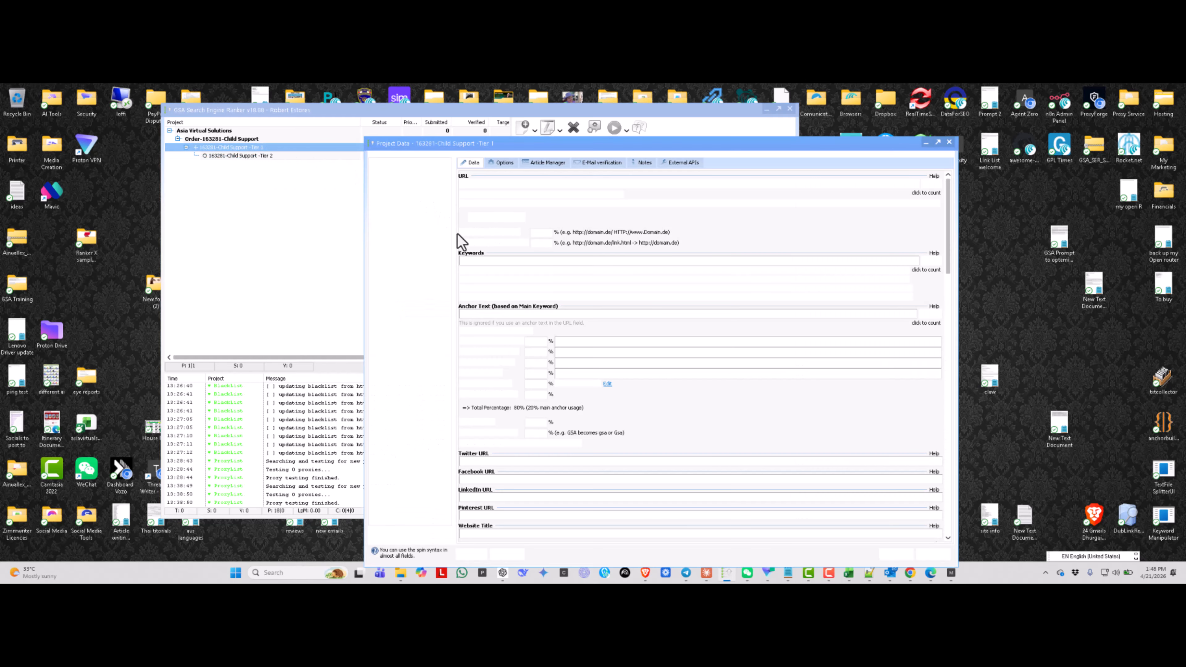
left_click(504, 163)
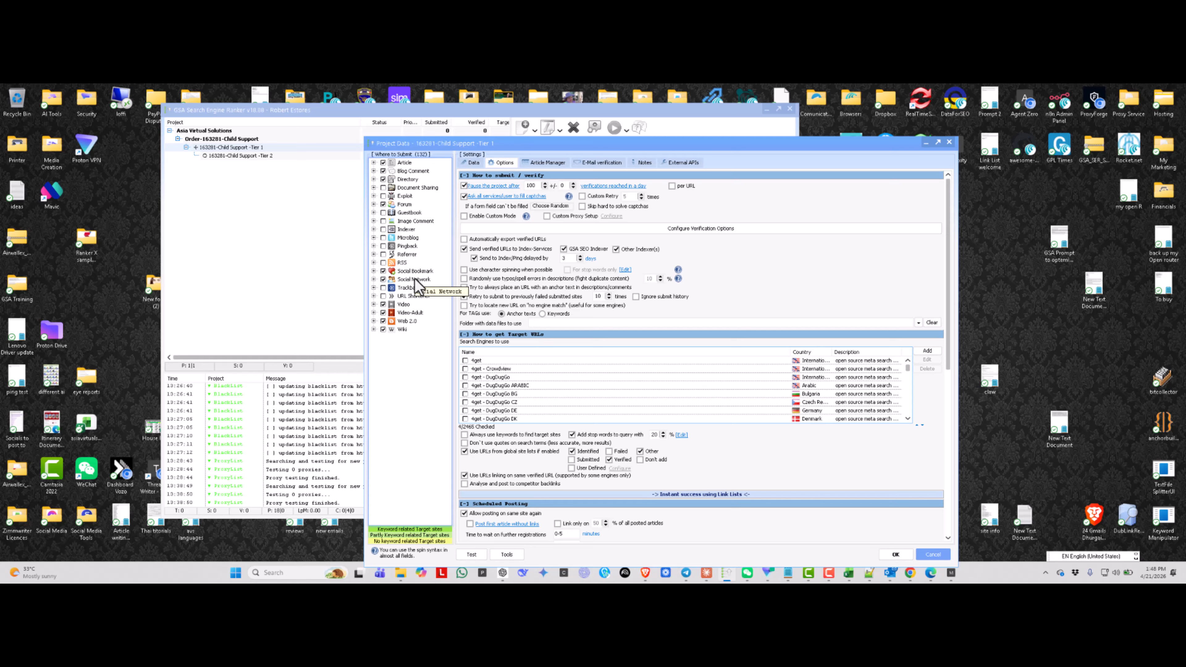
left_click(651, 231)
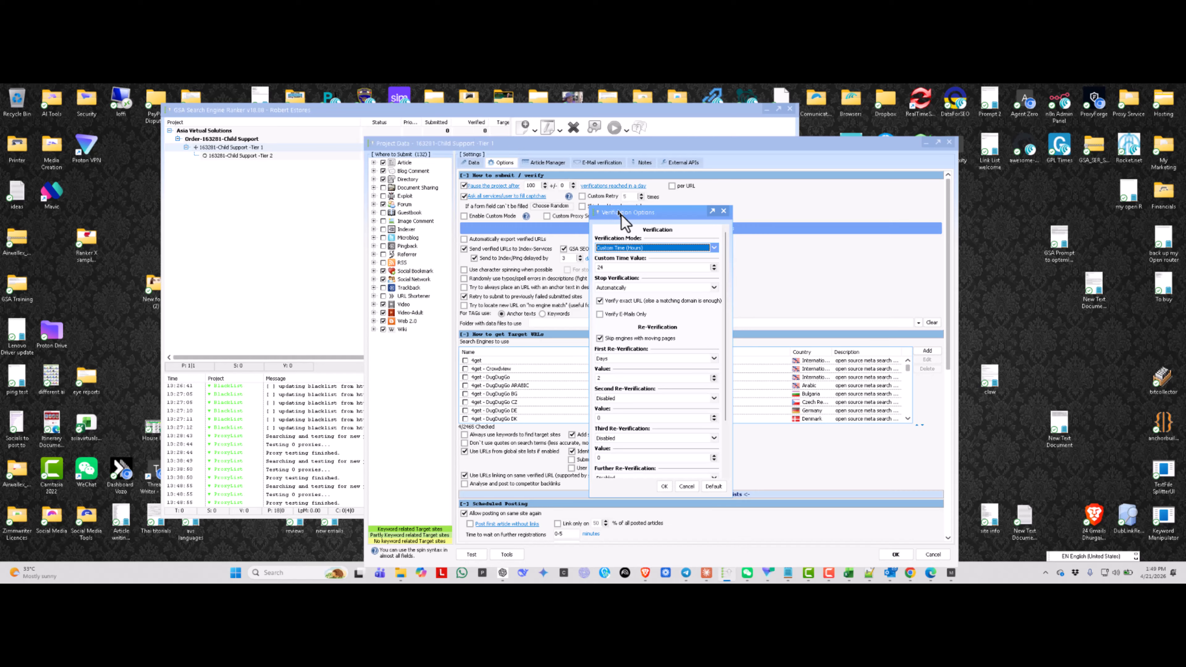
left_click(605, 267)
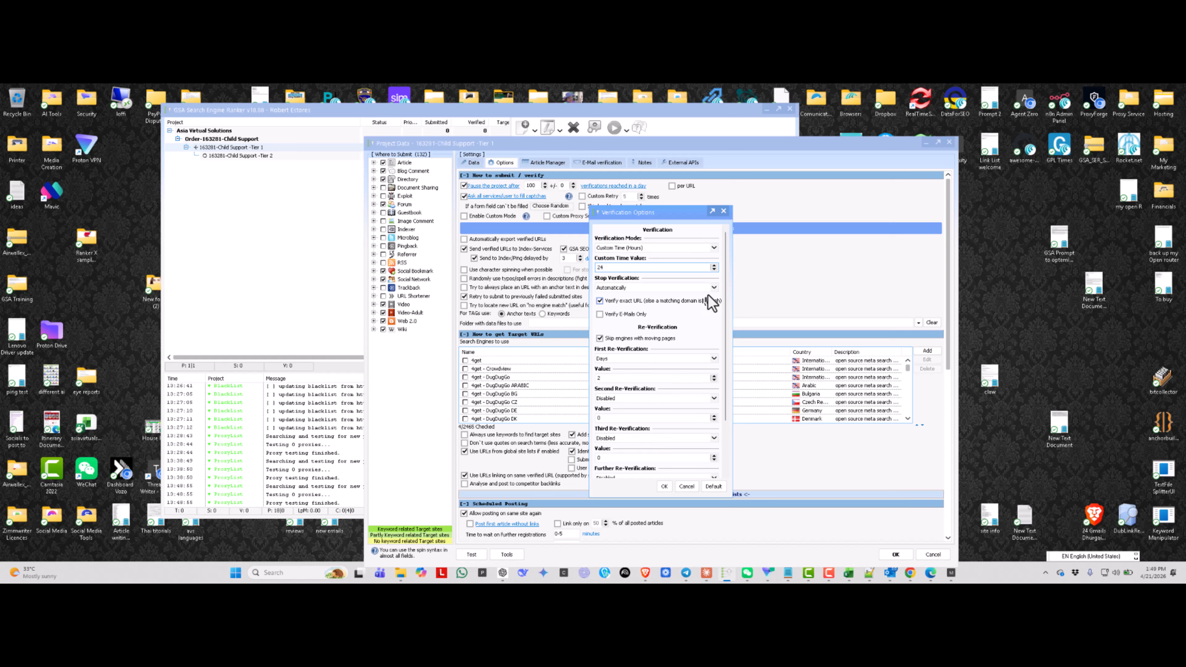
left_click(714, 288)
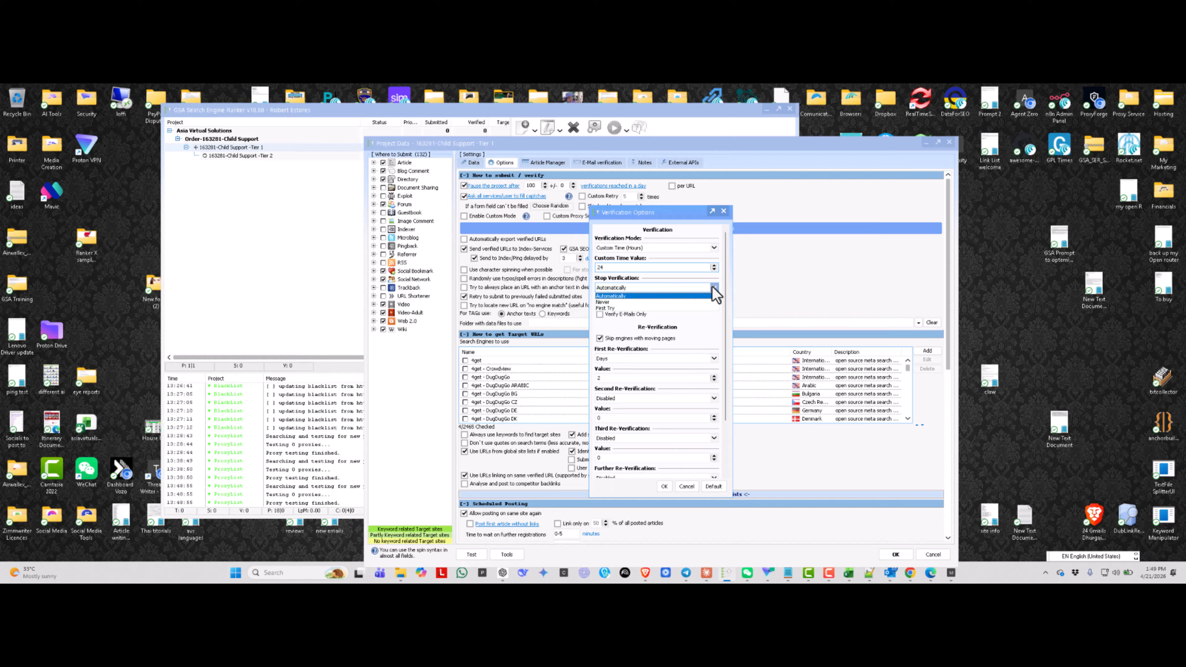
left_click(713, 287)
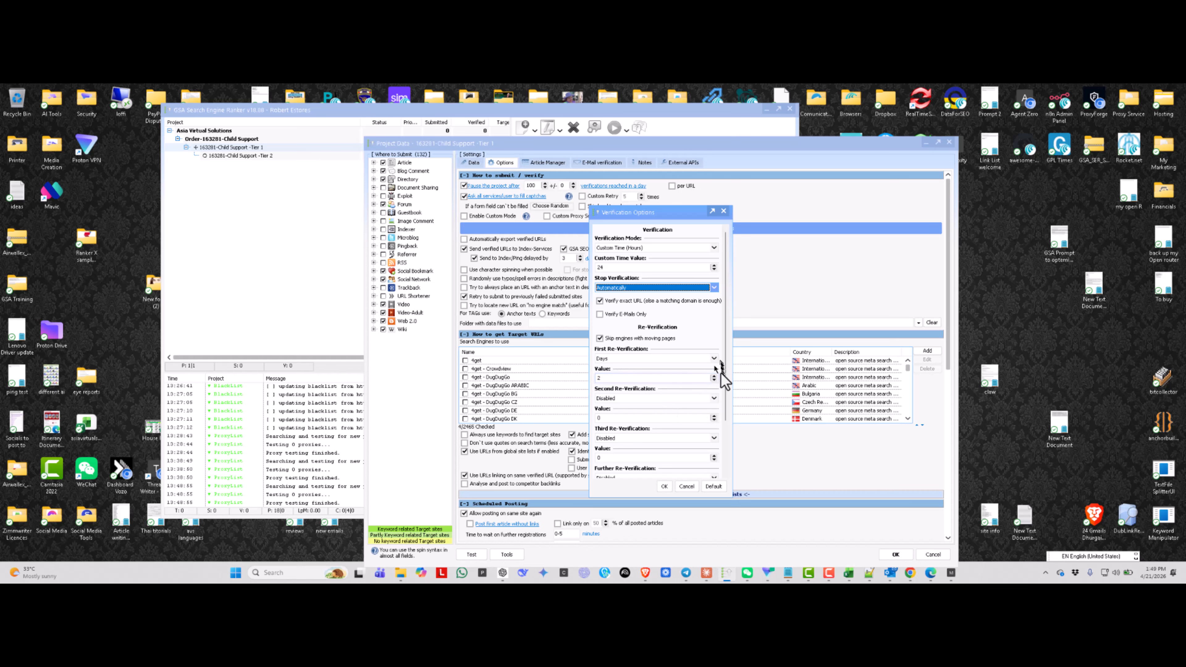
Try a third re-verification after 7 days in the verification options and cancel the changes.
left_click_drag(725, 384, 659, 304)
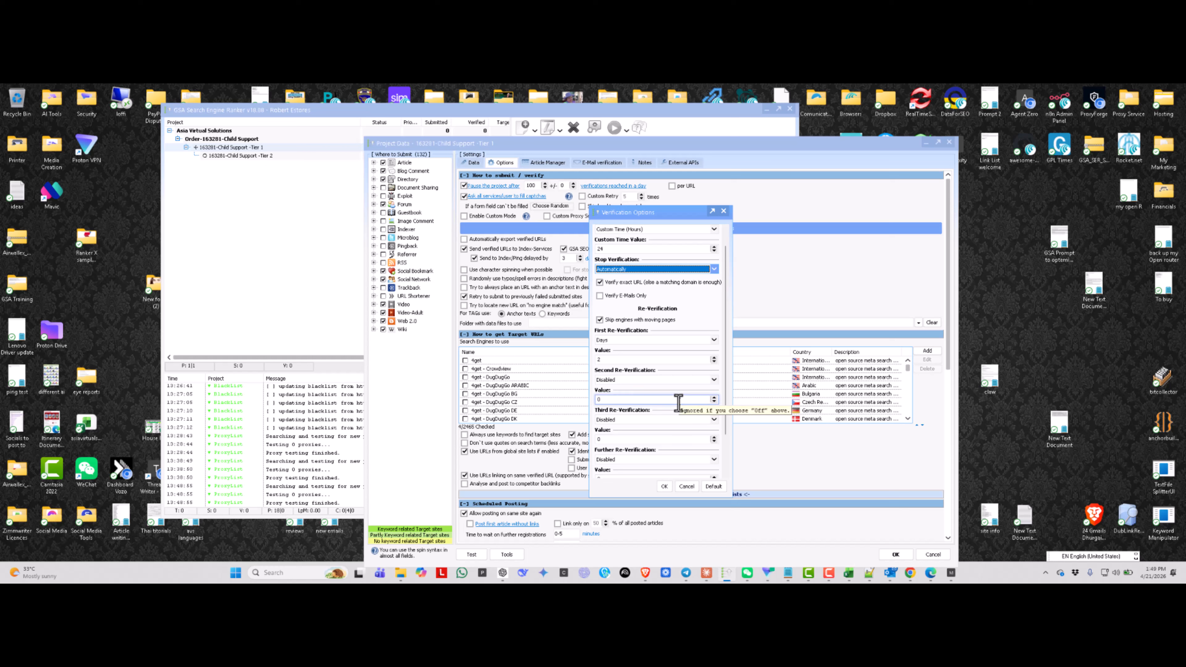
left_click(711, 420)
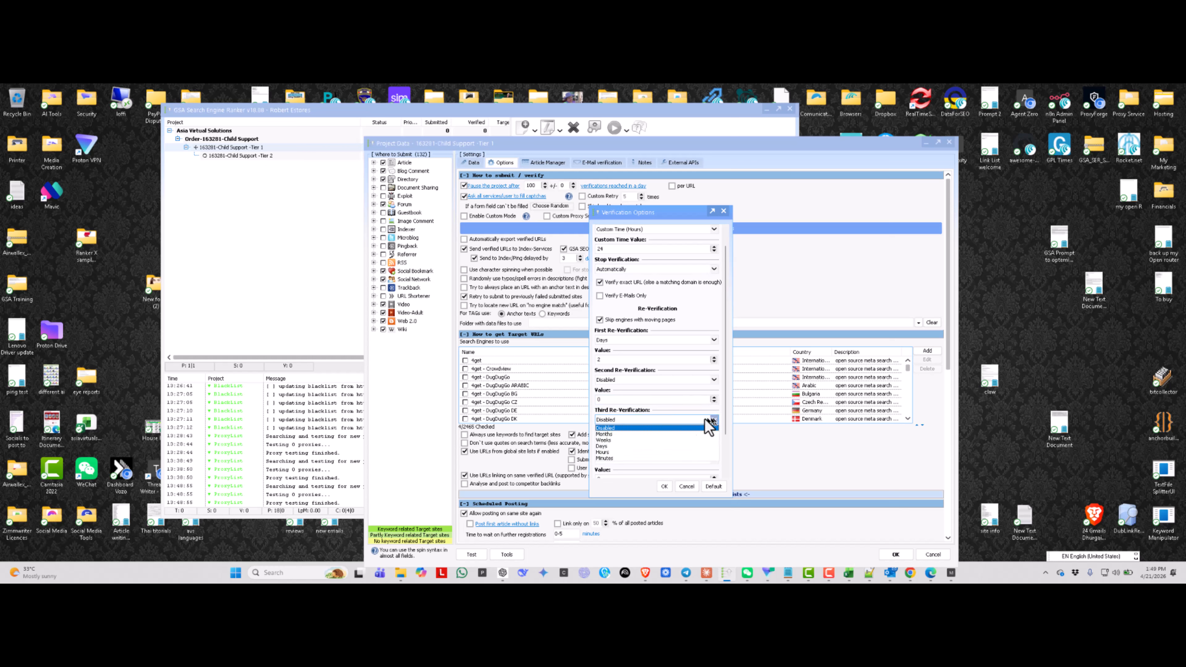
left_click(616, 446)
left_click(598, 439)
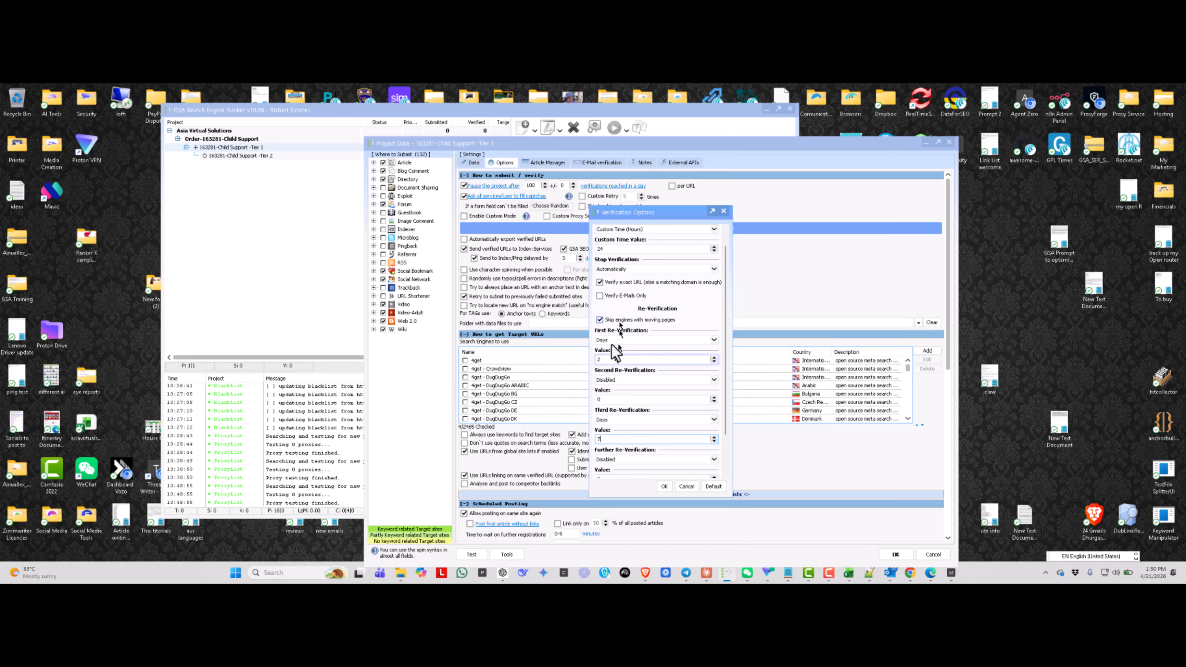
left_click(686, 486)
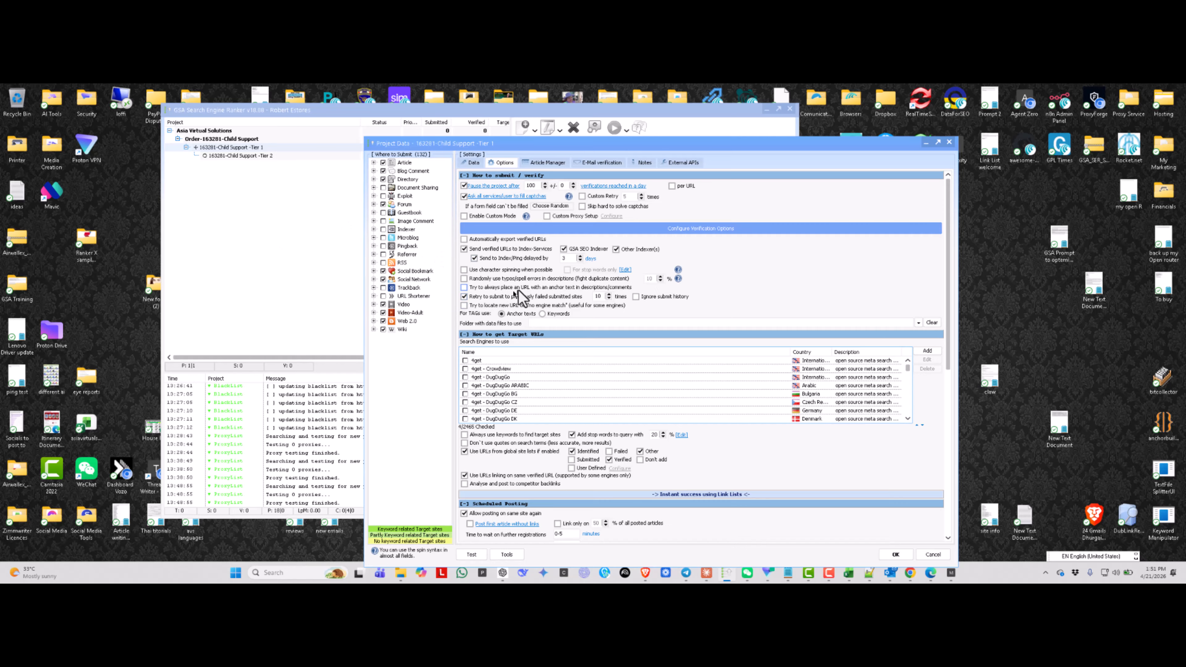
Try the other time units for the Send to Index/Ping delay and return it to days.
mouse_move(510, 279)
double_click(565, 258)
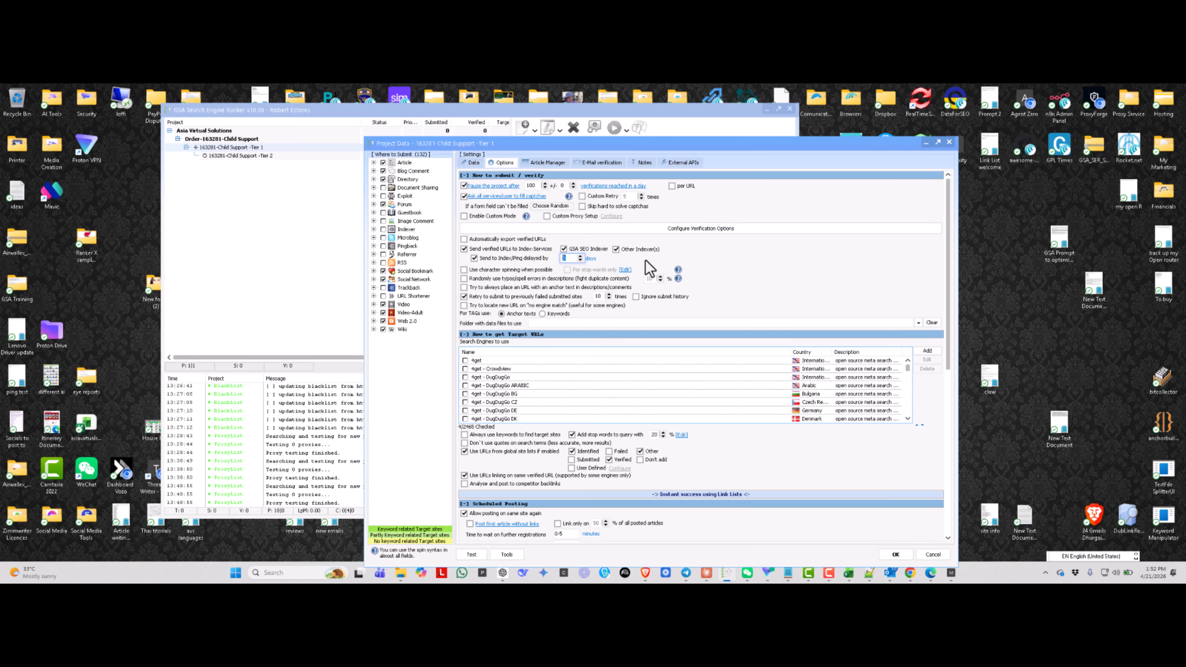
left_click(593, 259)
left_click(594, 259)
left_click(595, 259)
Open the stop words file used for character spinning, look through its word list and close it.
left_click(625, 271)
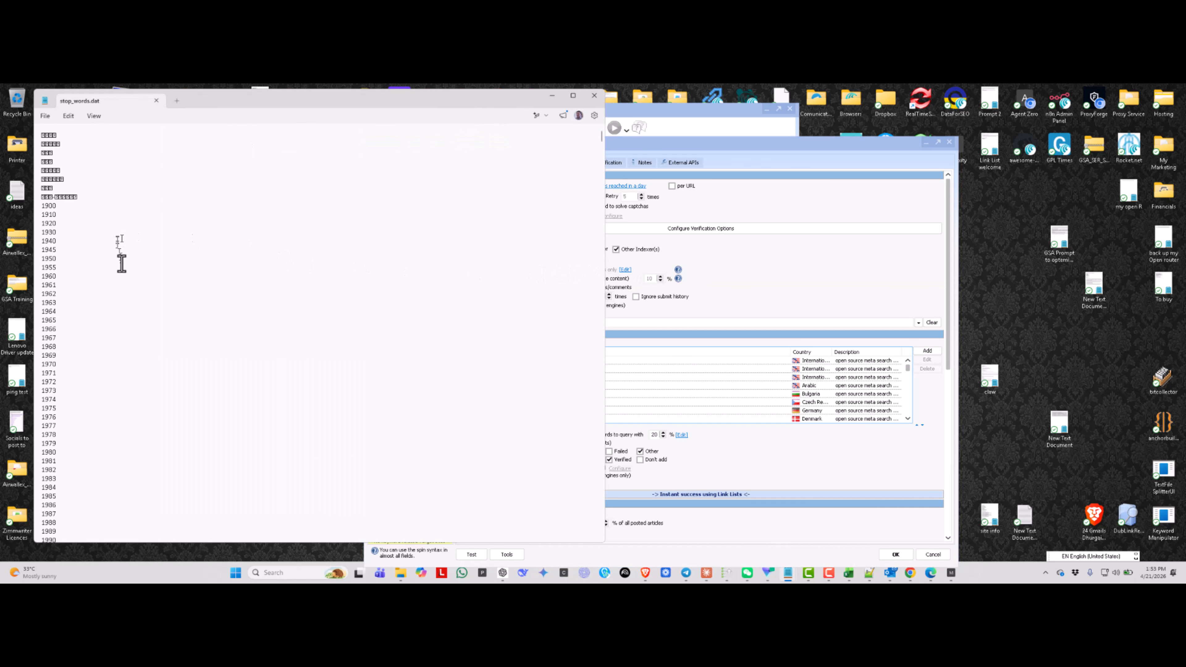
scroll(95, 295, "down", 20)
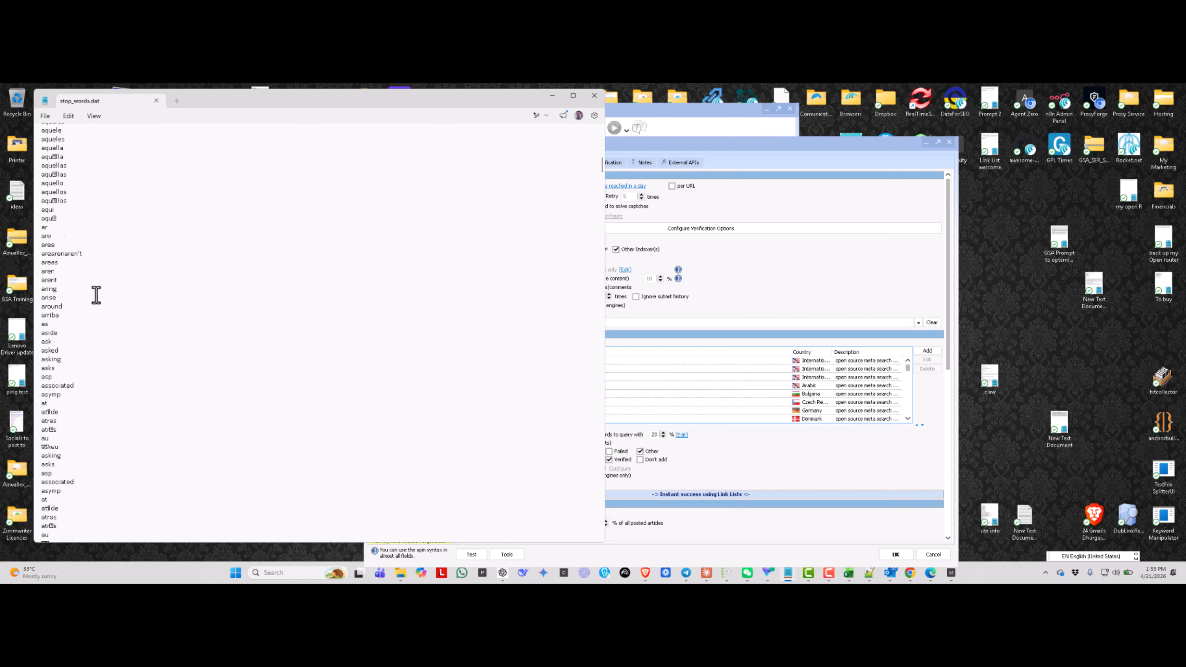
scroll(96, 294, "down", 20)
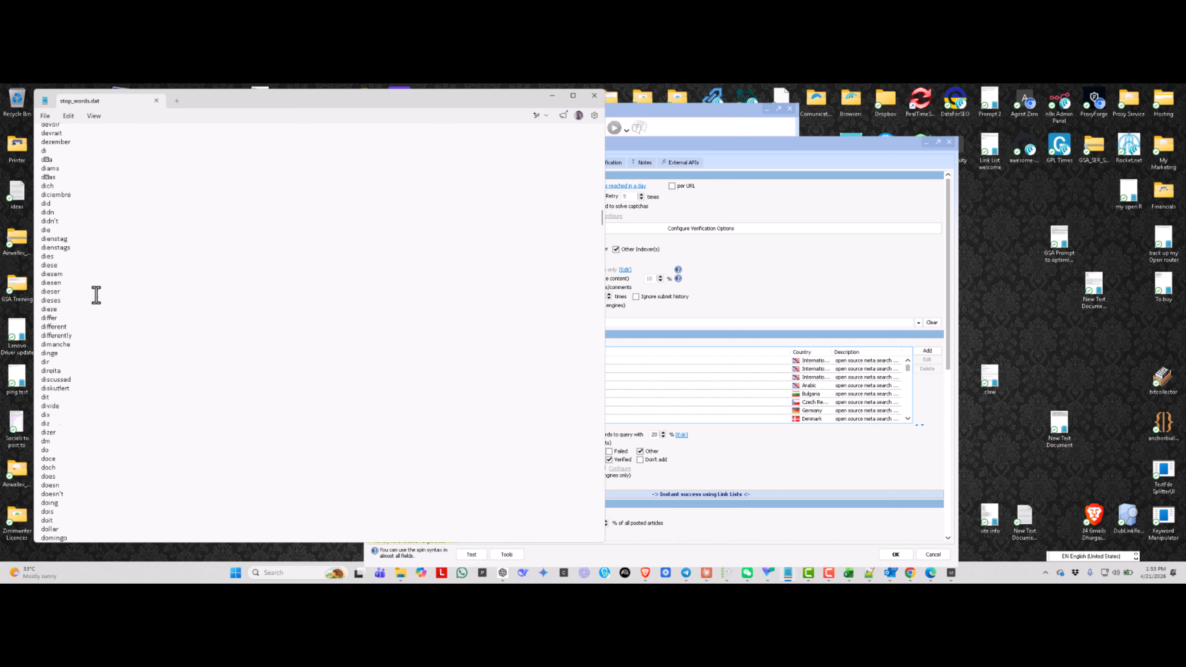
scroll(329, 197, "down", 10)
left_click(595, 95)
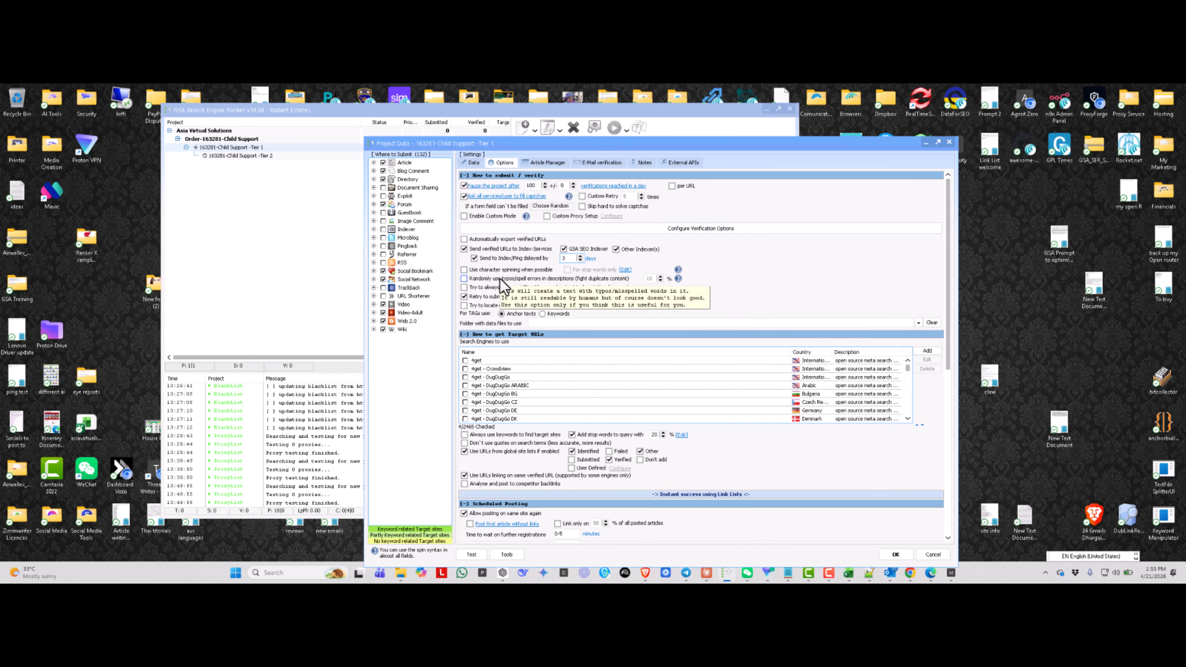
Try random typos at 5% and always placing a URL with anchor text, turn typos off and discard the Tier 1 changes.
left_click(464, 279)
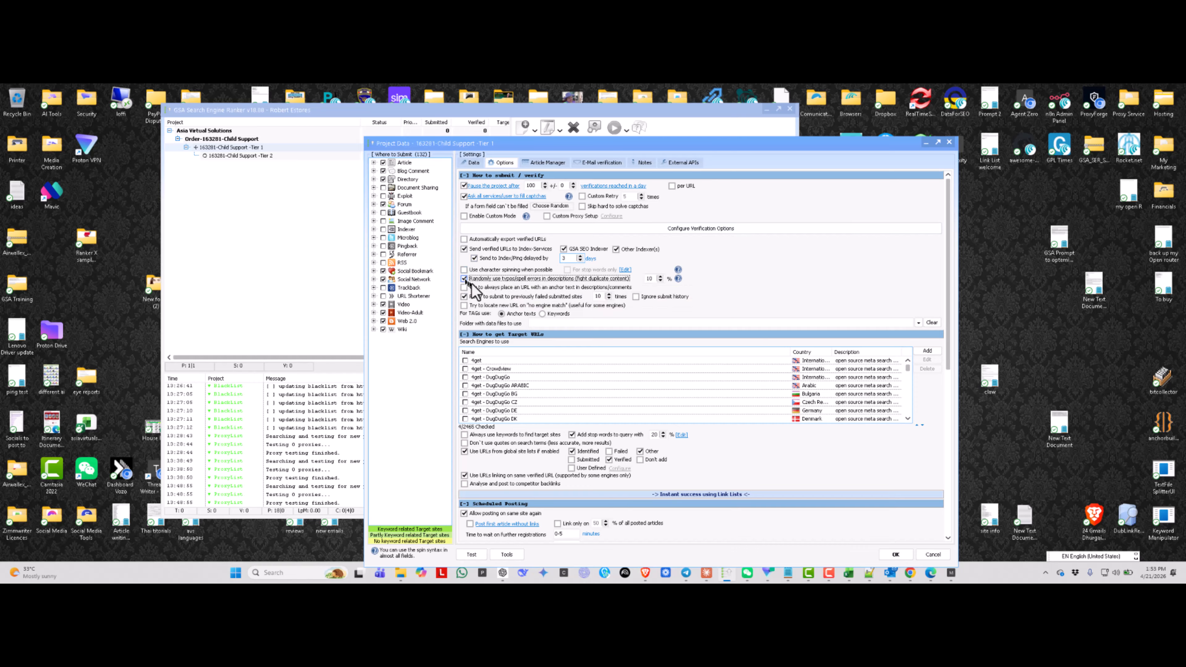
double_click(650, 279)
type("5")
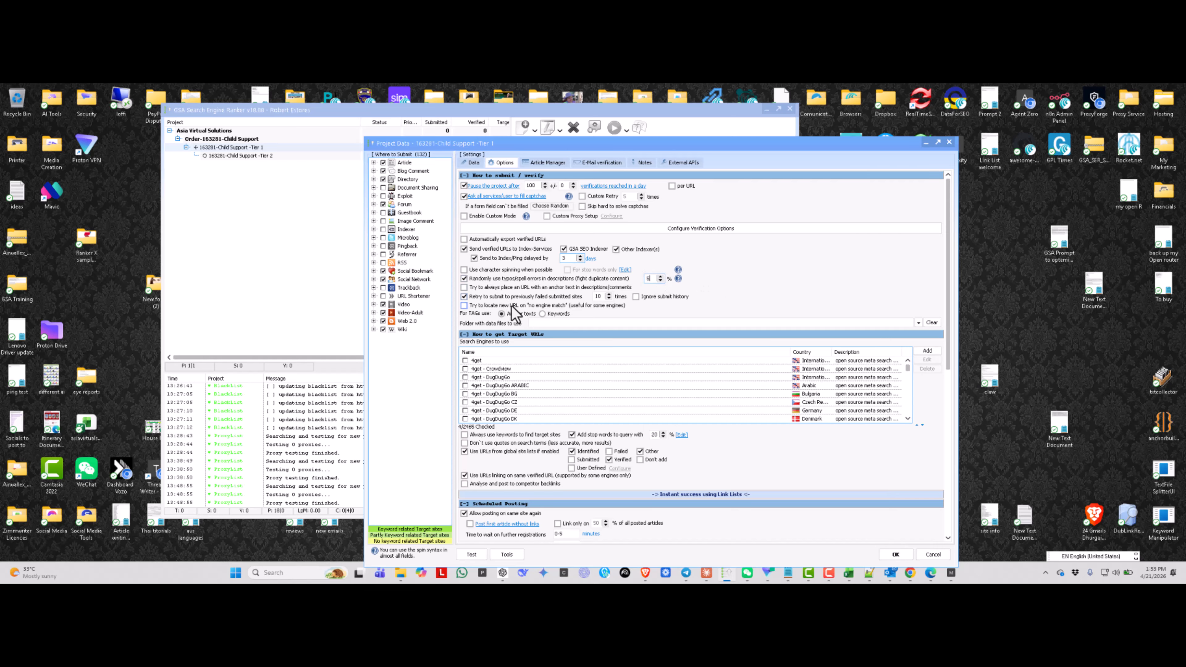
left_click(465, 287)
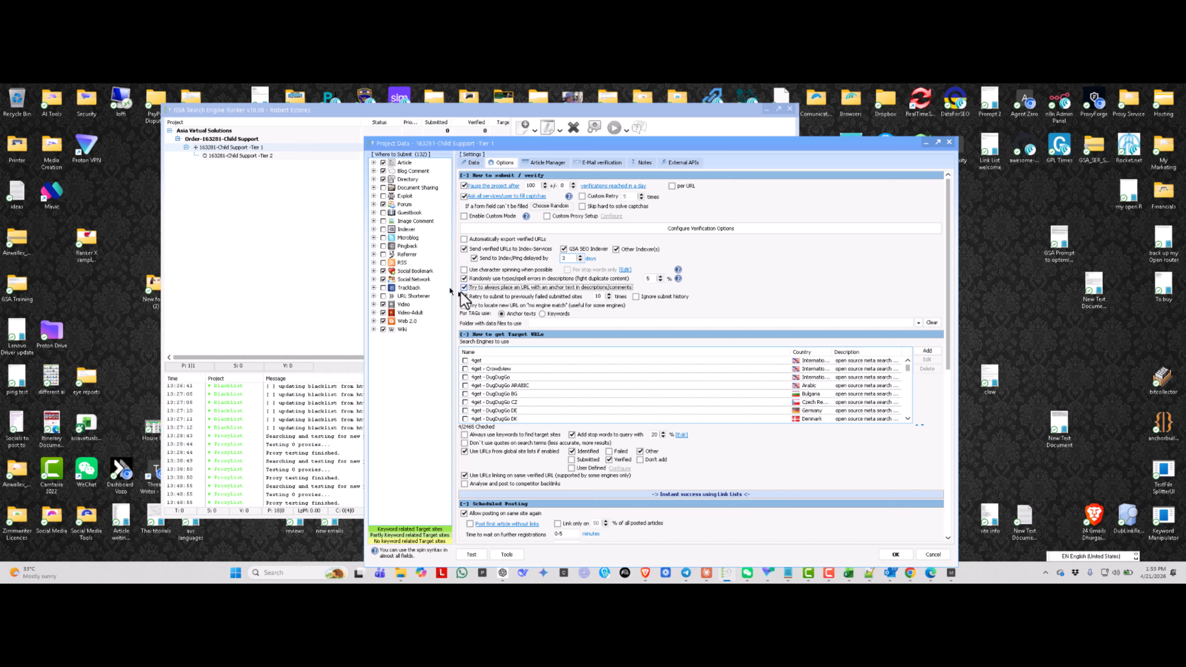
left_click(464, 278)
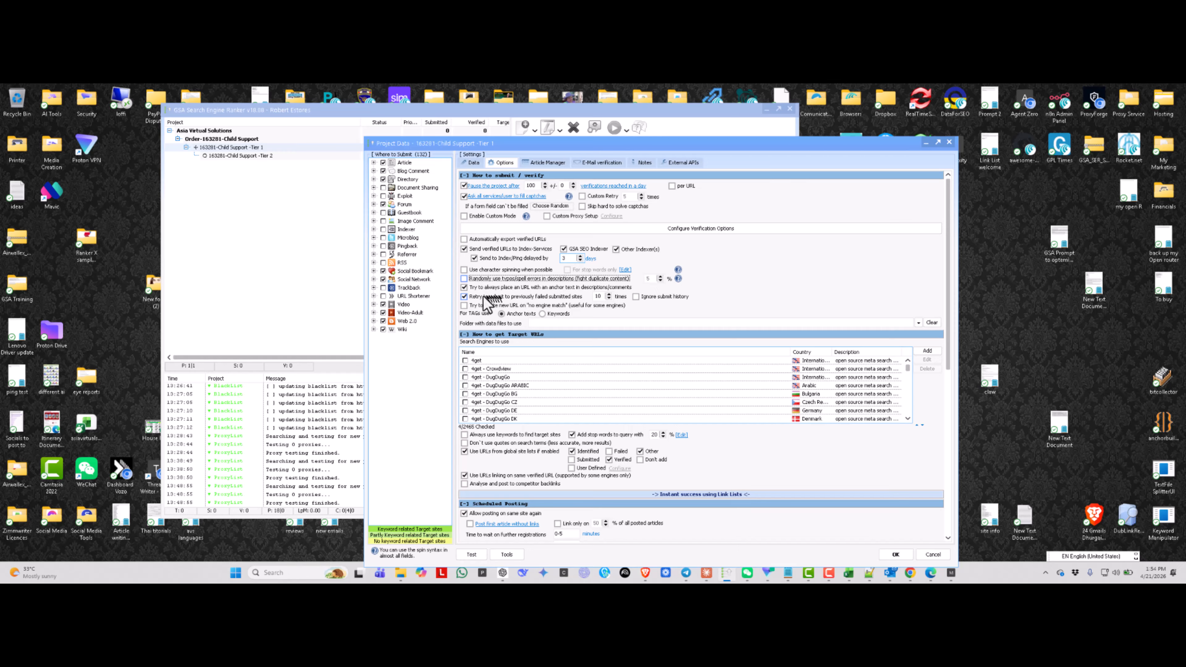
double_click(598, 296)
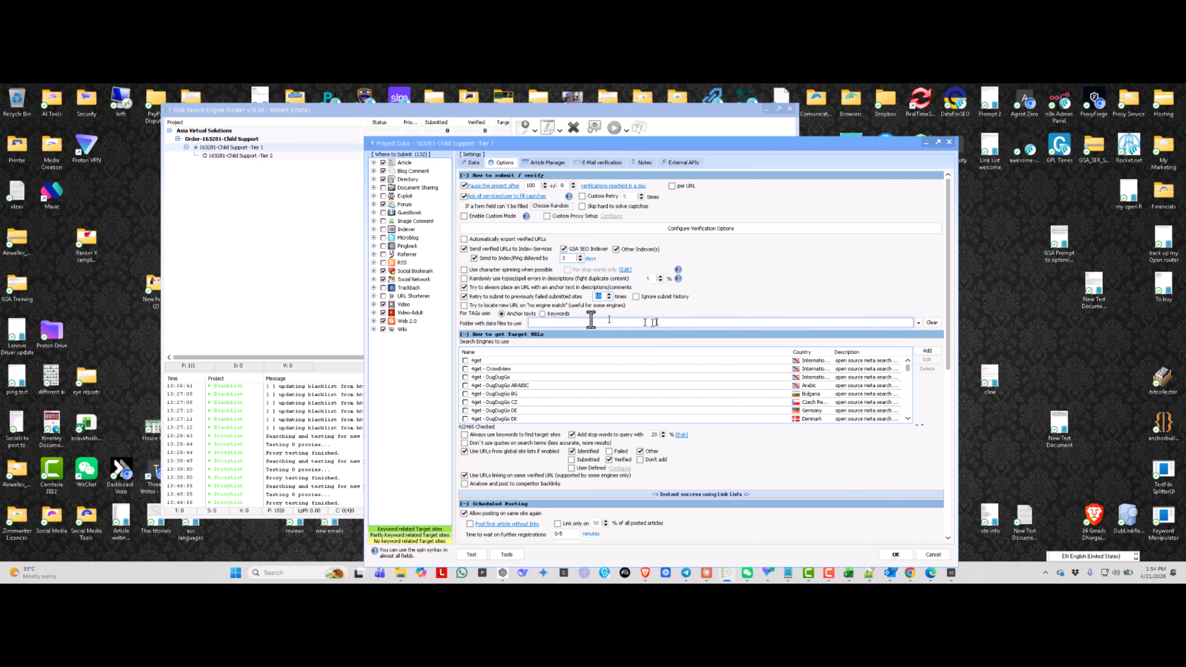
left_click(950, 142)
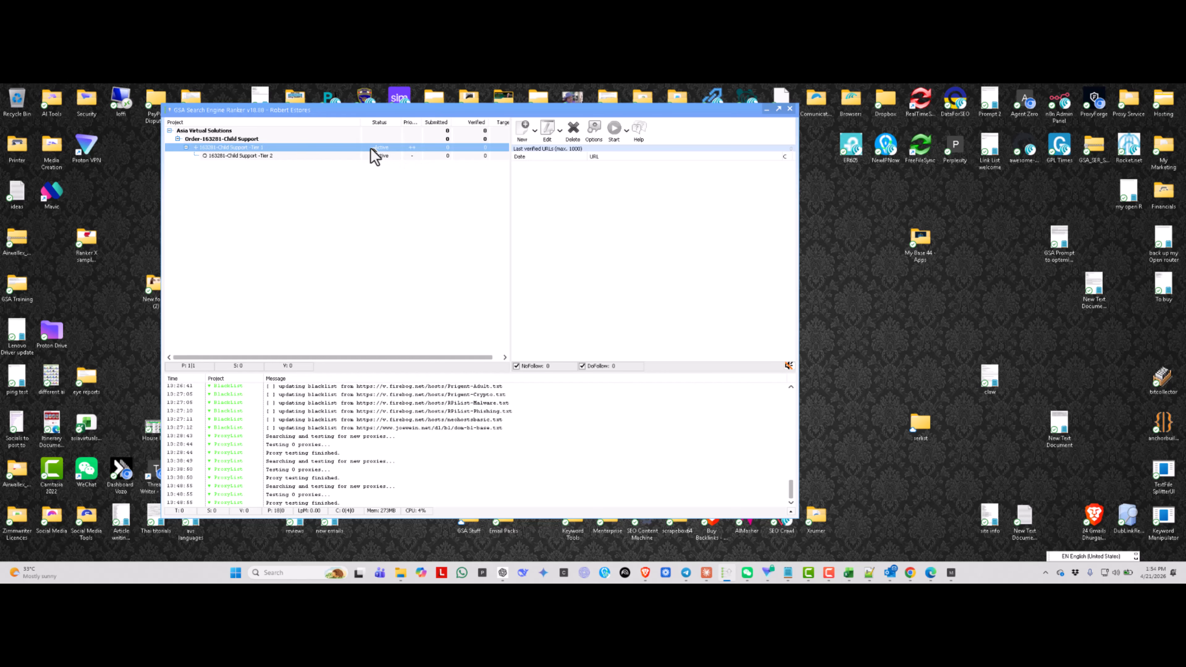
Reopen the Tier 1 project's options and examine the data files folder setting and the search engine list.
double_click(354, 149)
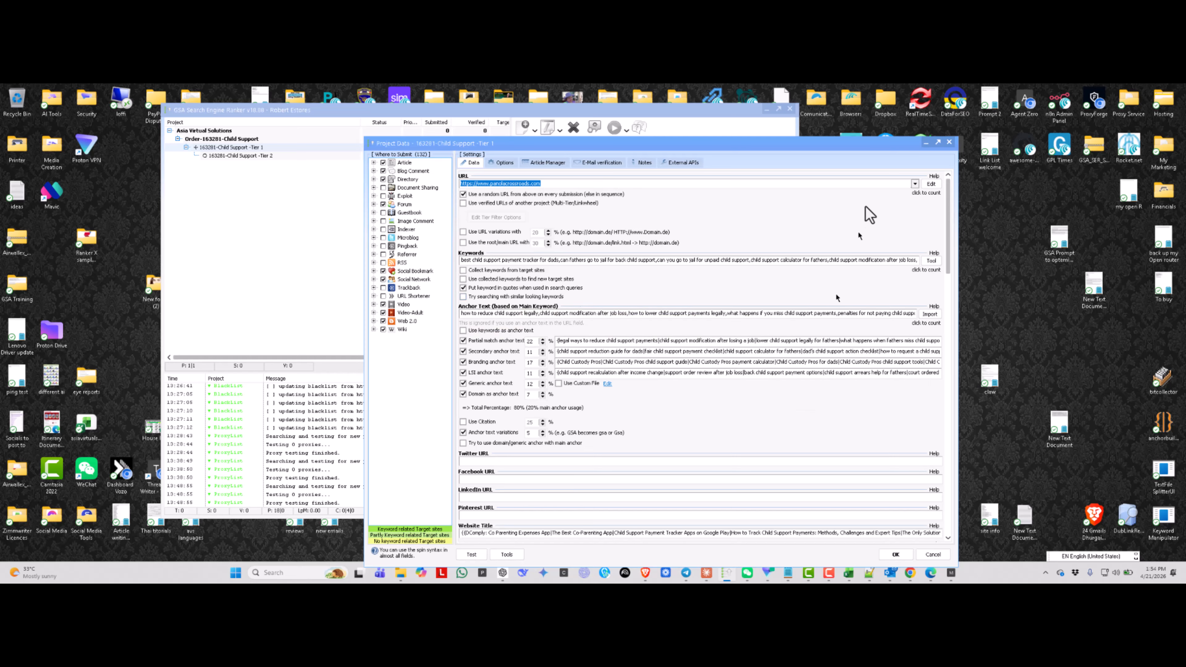
left_click(507, 164)
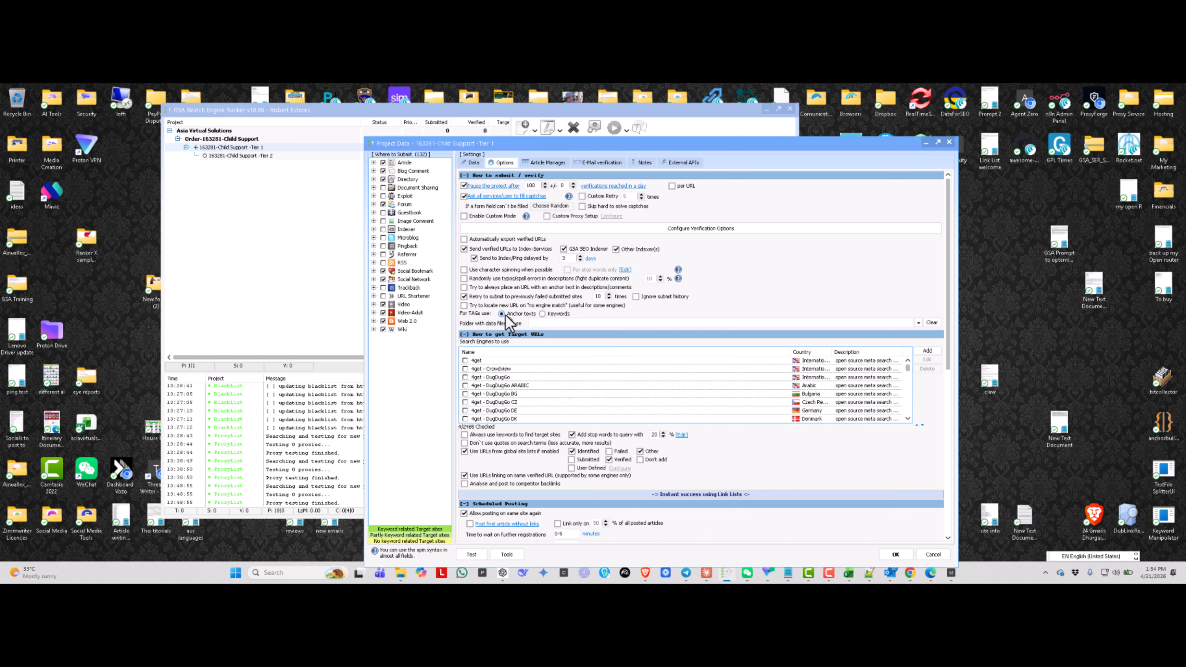
left_click_drag(951, 231, 805, 264)
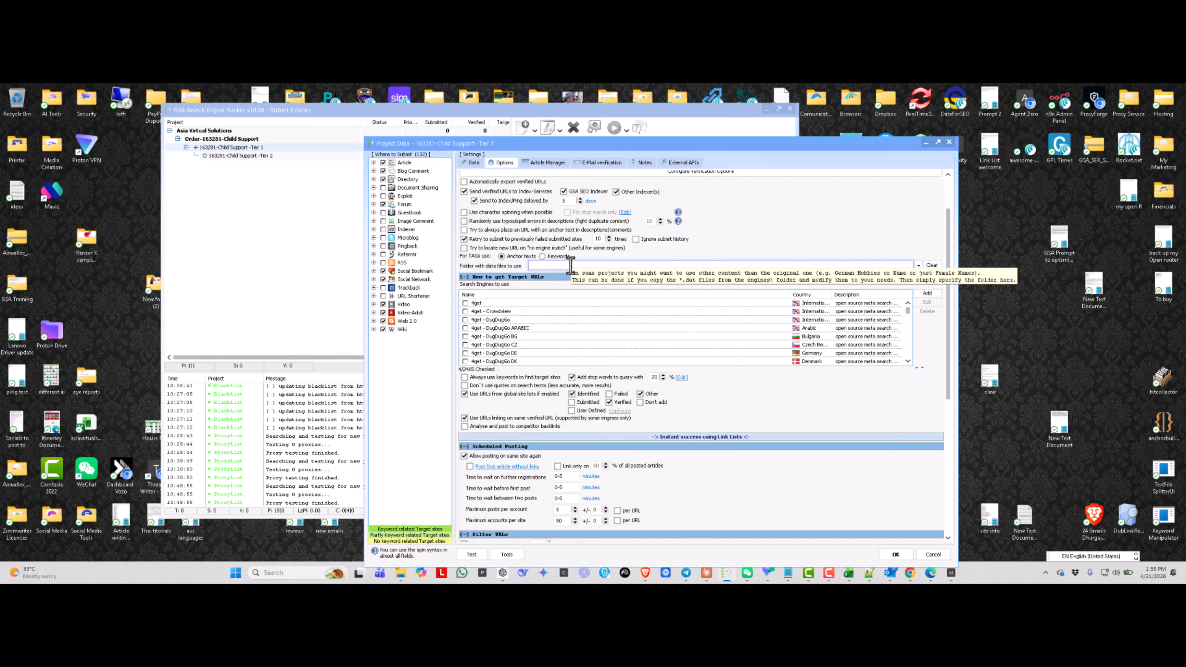
left_click(592, 266)
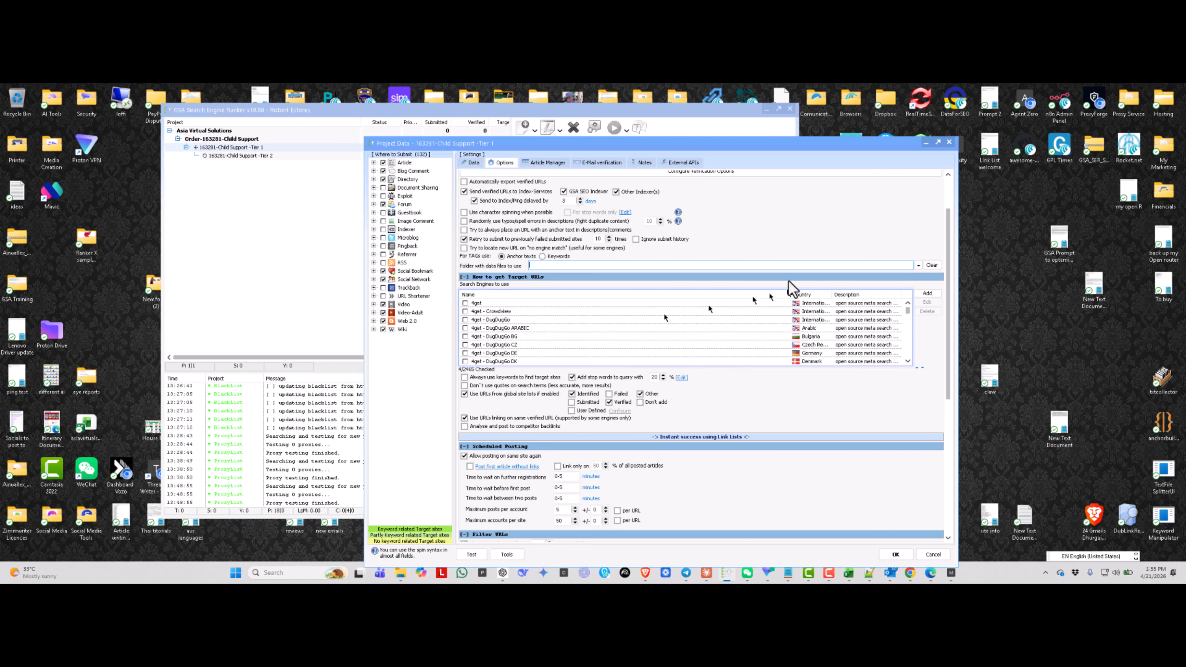
scroll(812, 241, "down", 2)
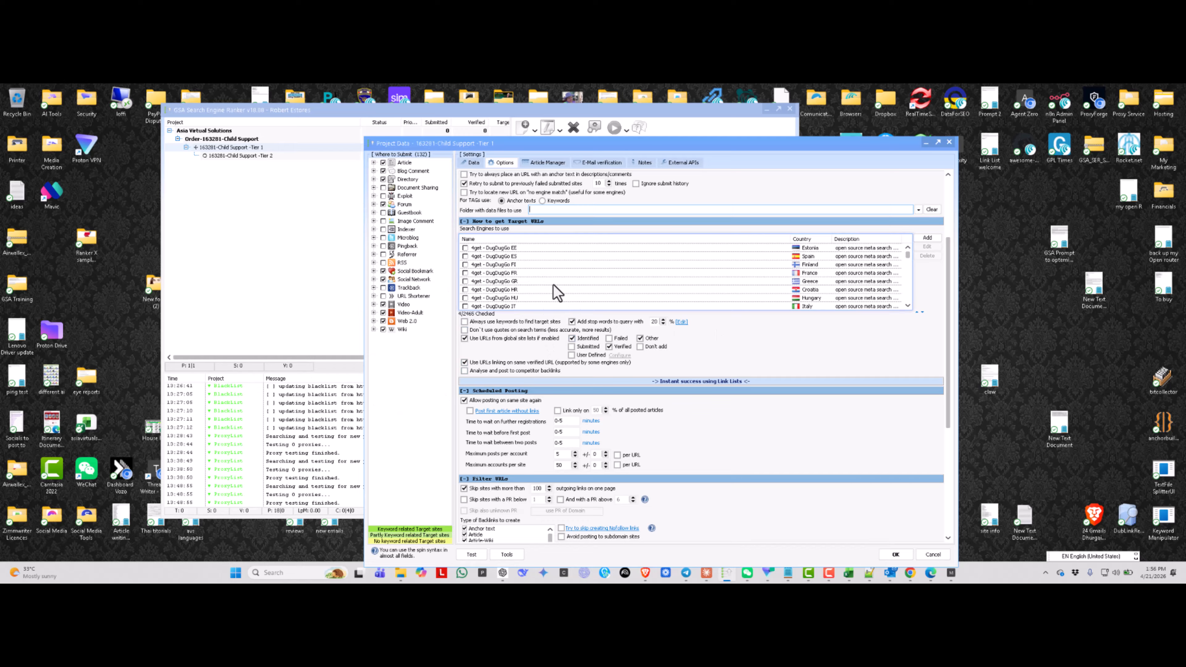
Select all search engines for finding target URLs, and clear the entire selection.
right_click(559, 270)
left_click(579, 271)
right_click(598, 263)
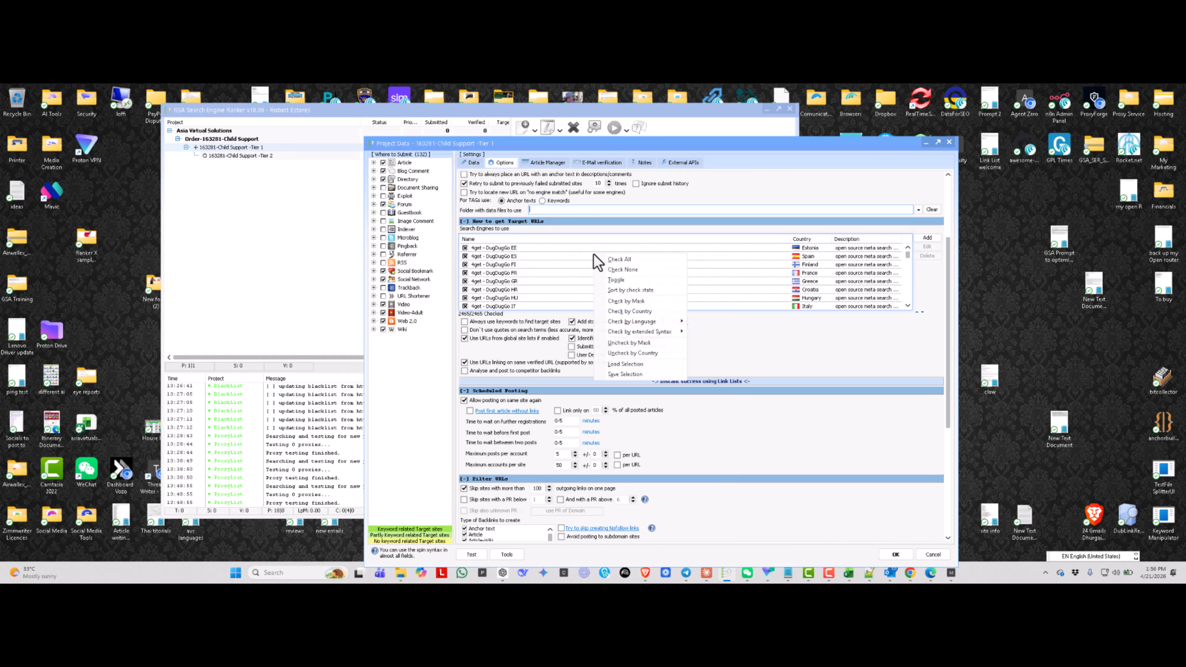
left_click(629, 269)
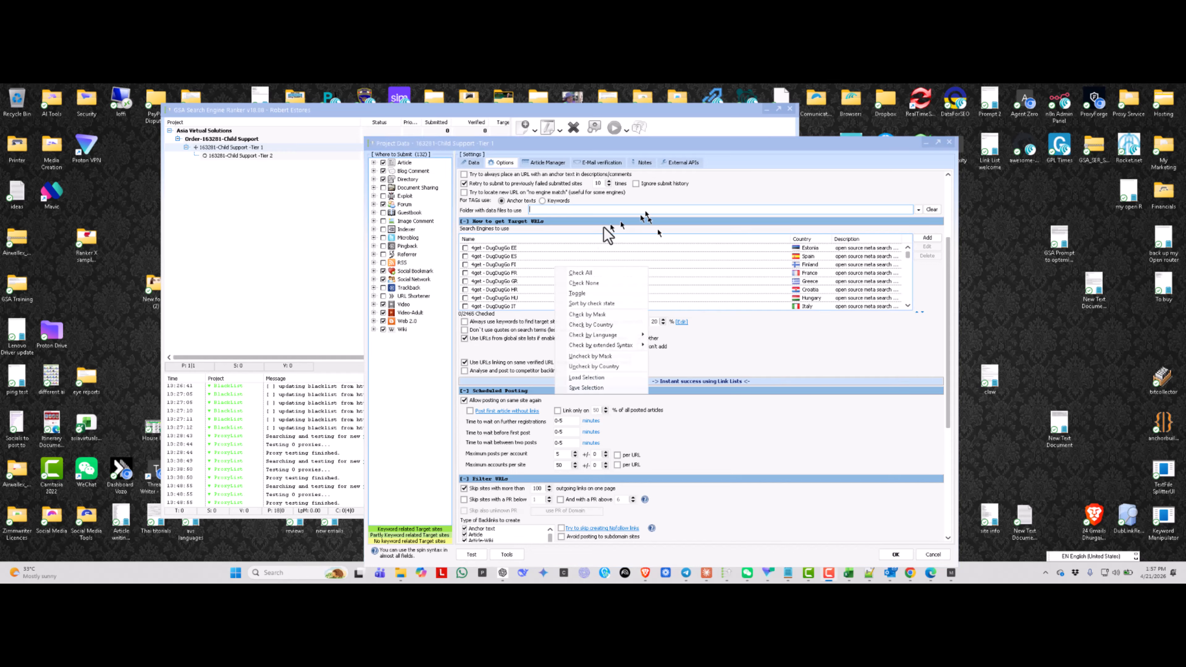
Try selecting the search engines by language, and clear the entire selection.
left_click(544, 256)
right_click(551, 267)
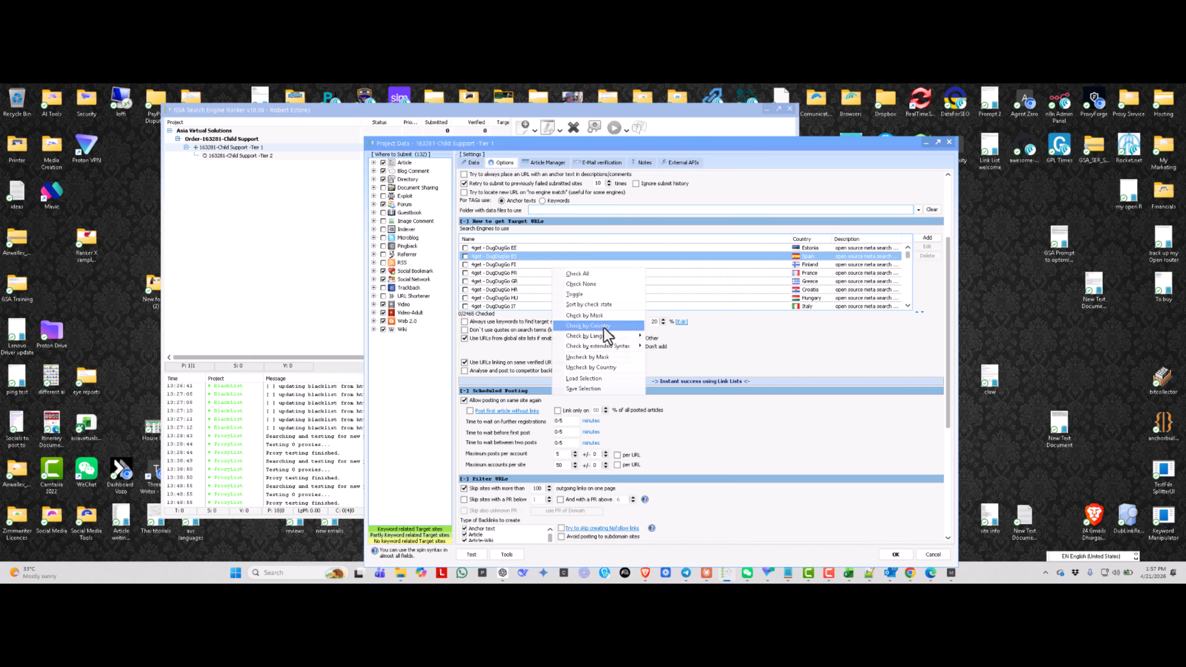
left_click(756, 335)
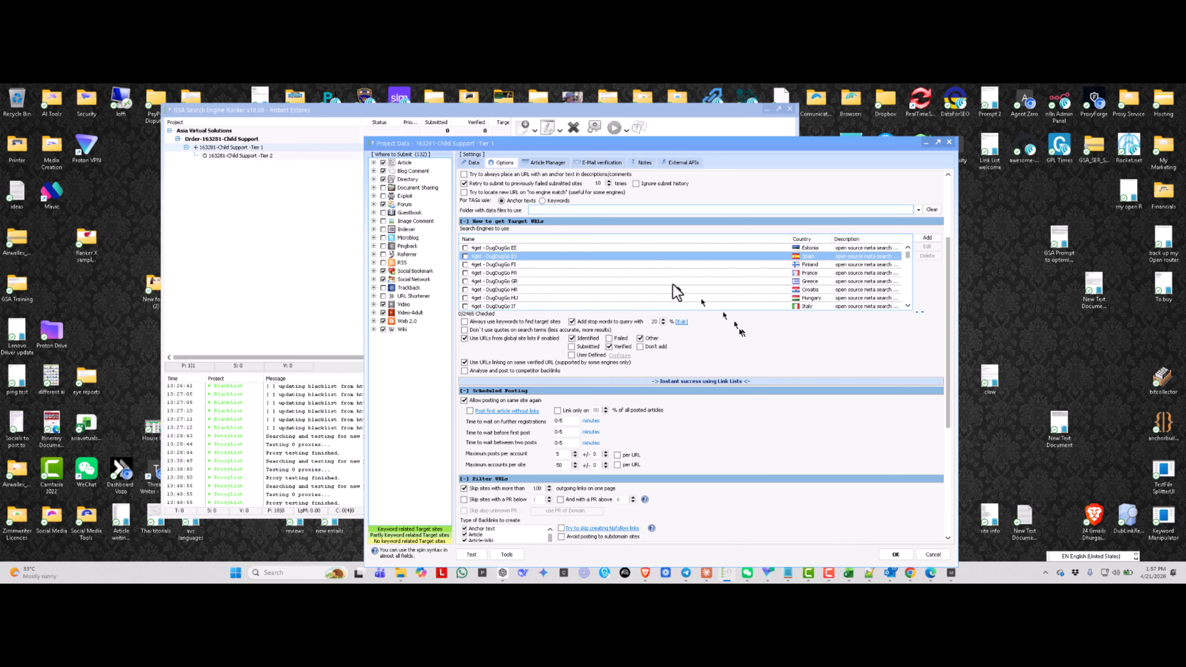
right_click(607, 277)
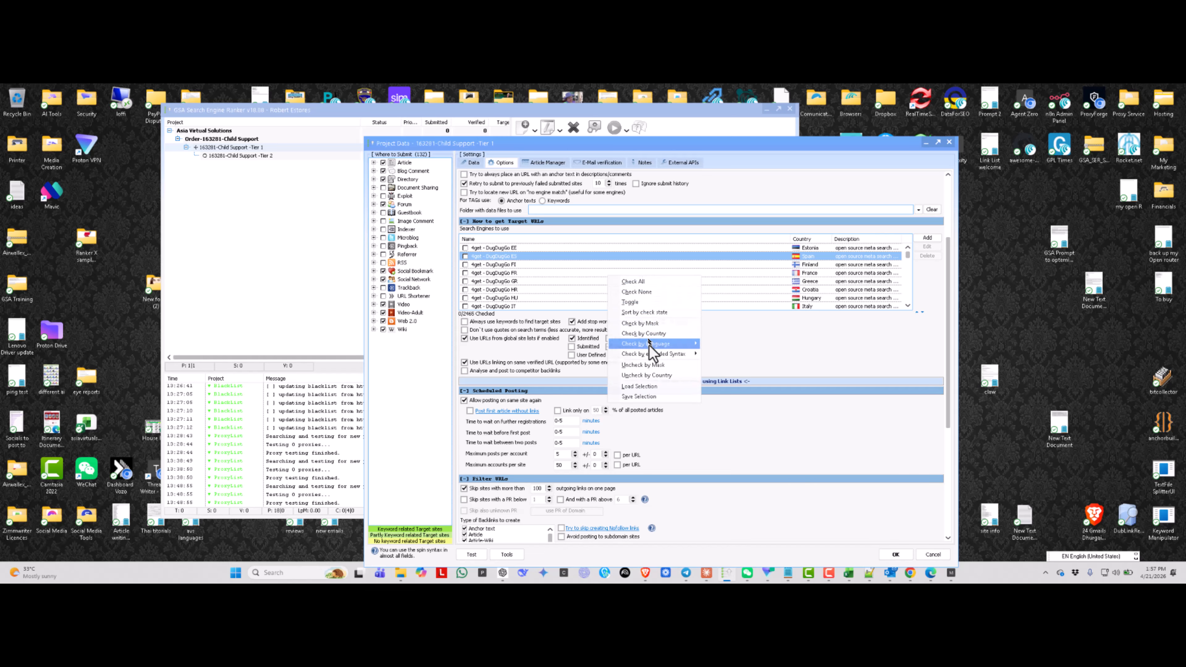
mouse_move(675, 345)
left_click(722, 375)
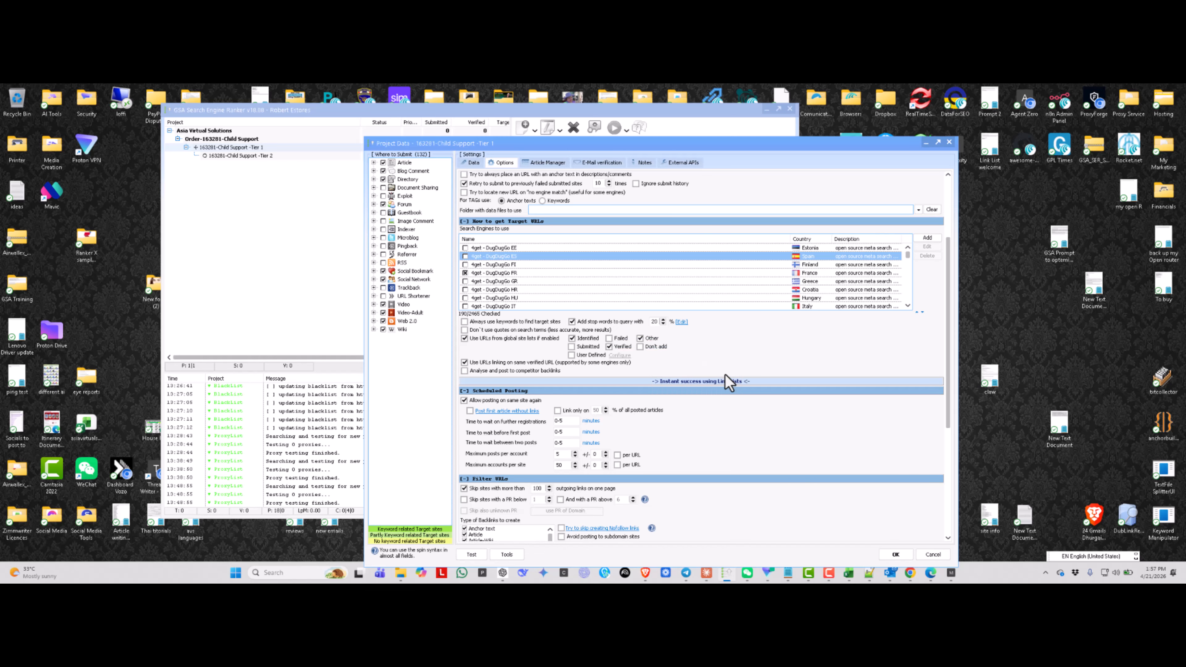
right_click(624, 265)
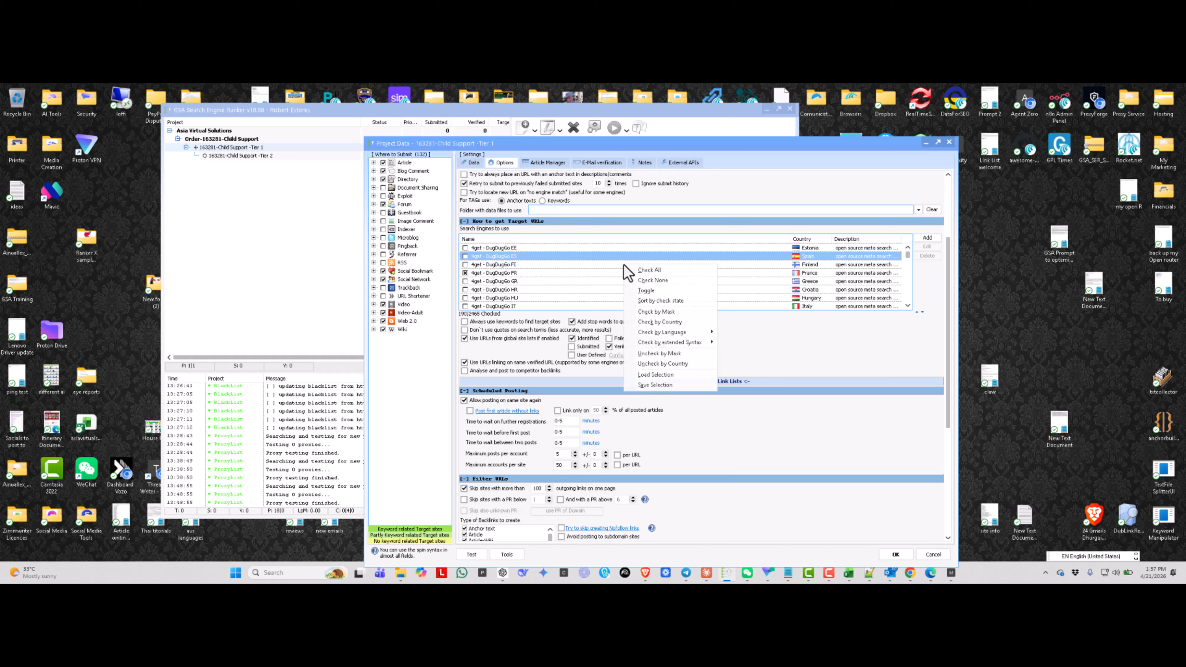
left_click(659, 279)
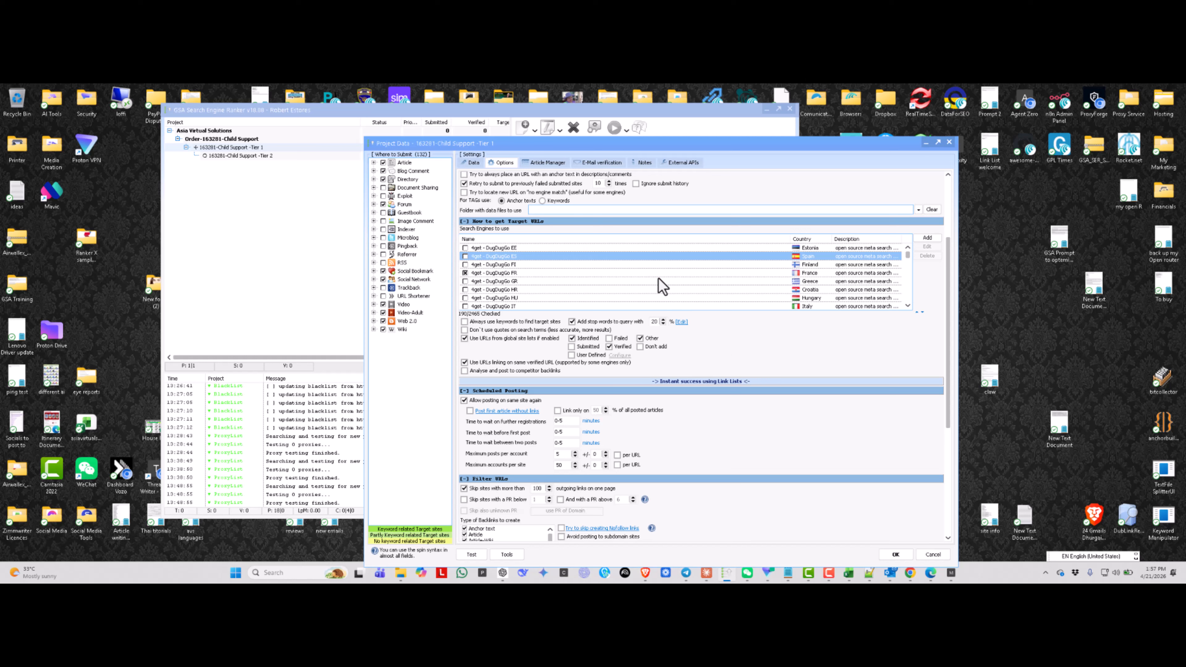
Select the search engines by country, choosing United States.
right_click(605, 274)
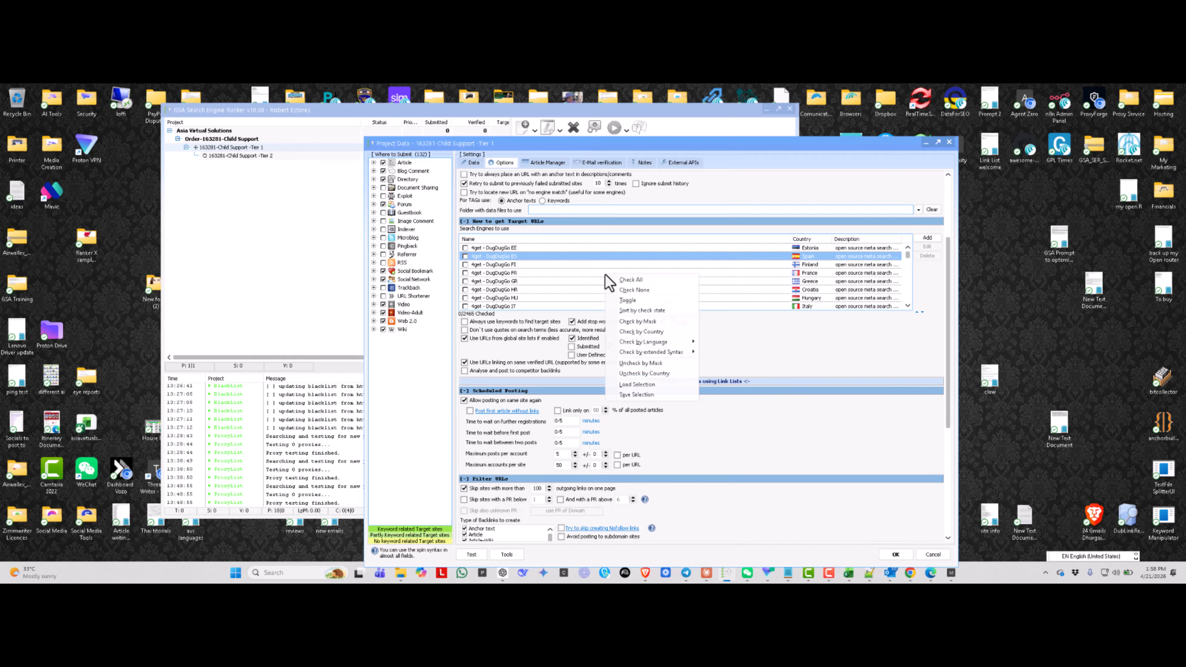
left_click(654, 331)
type("un")
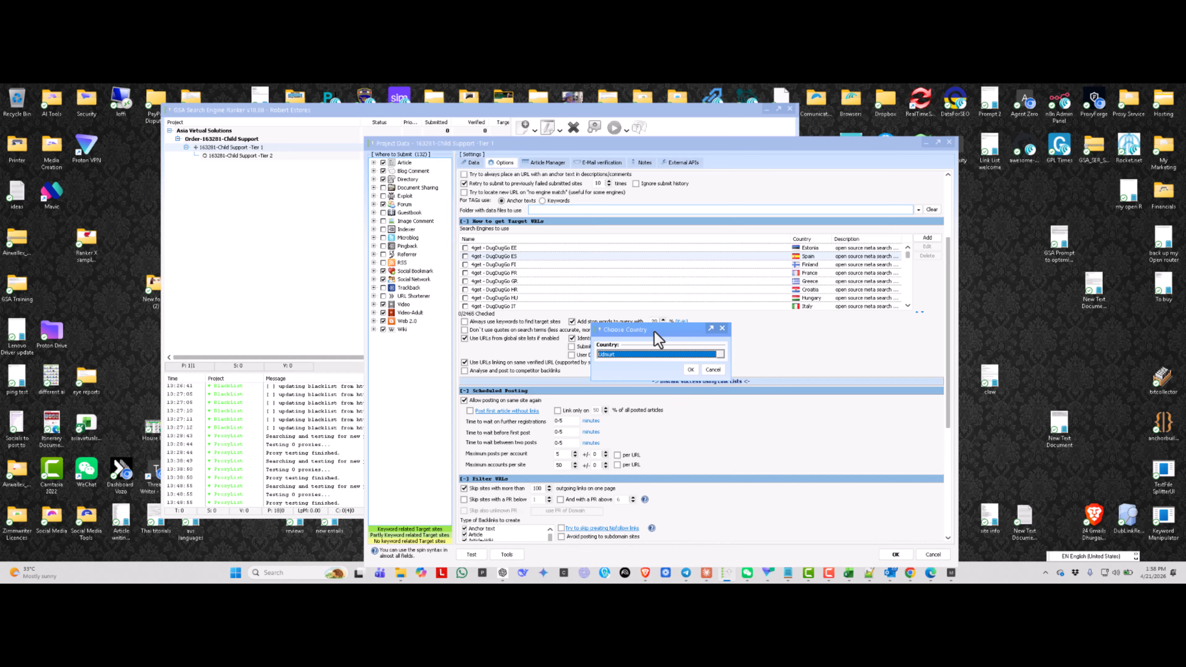
type("s")
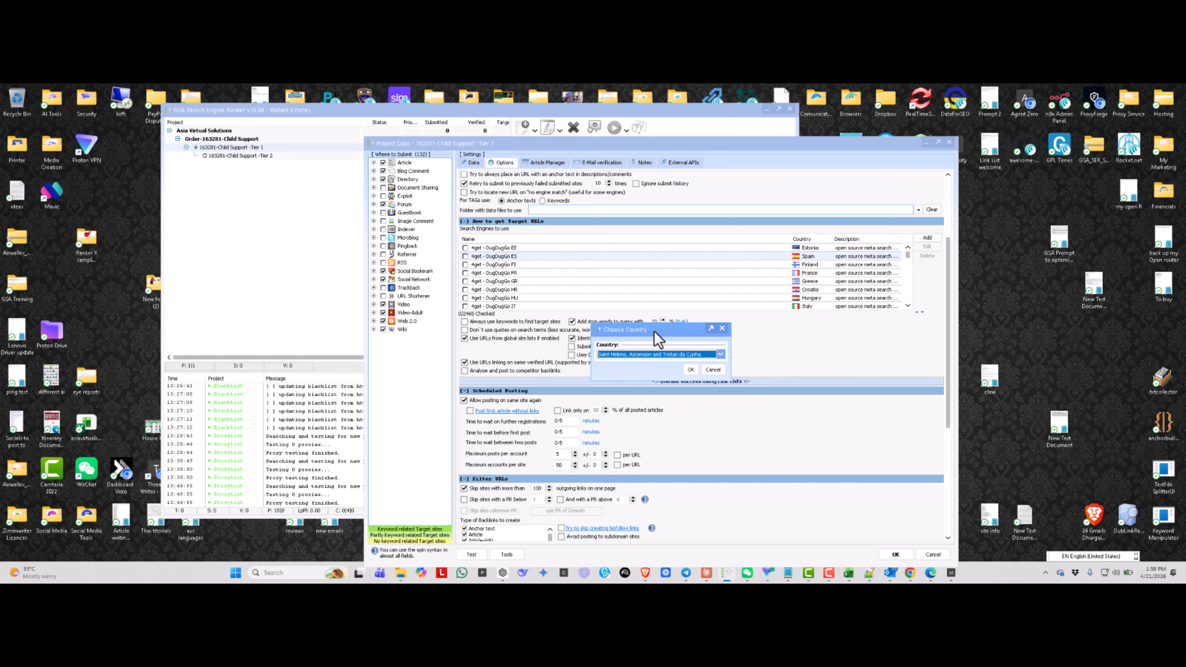
type("un")
left_click(657, 353)
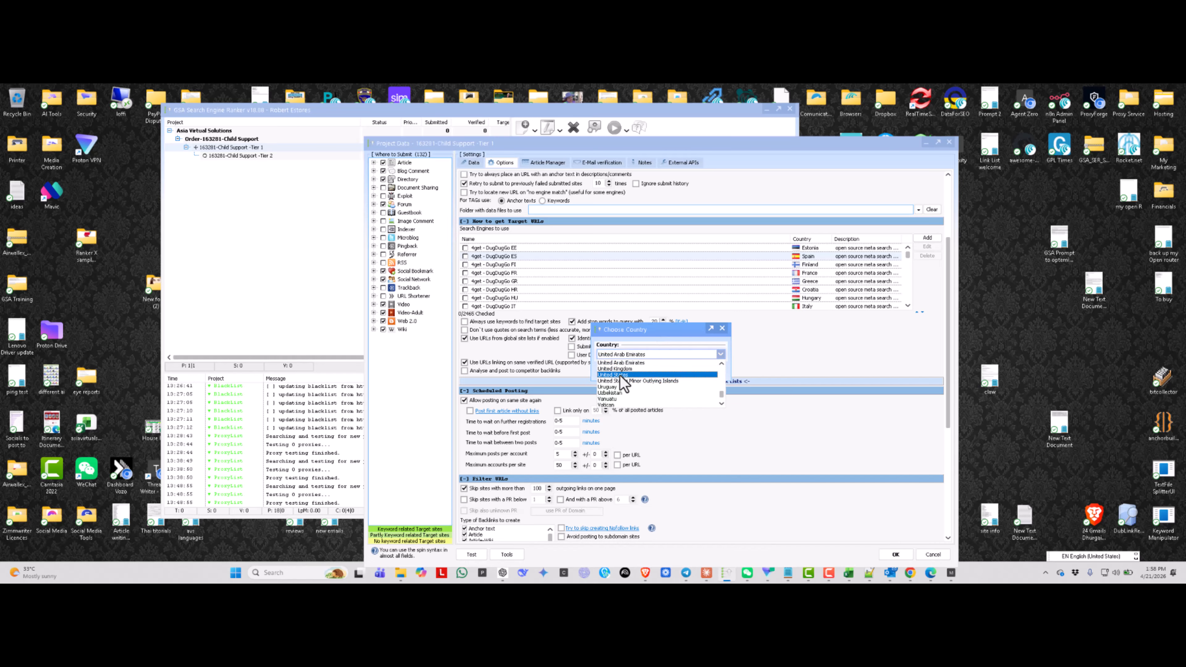
left_click(614, 374)
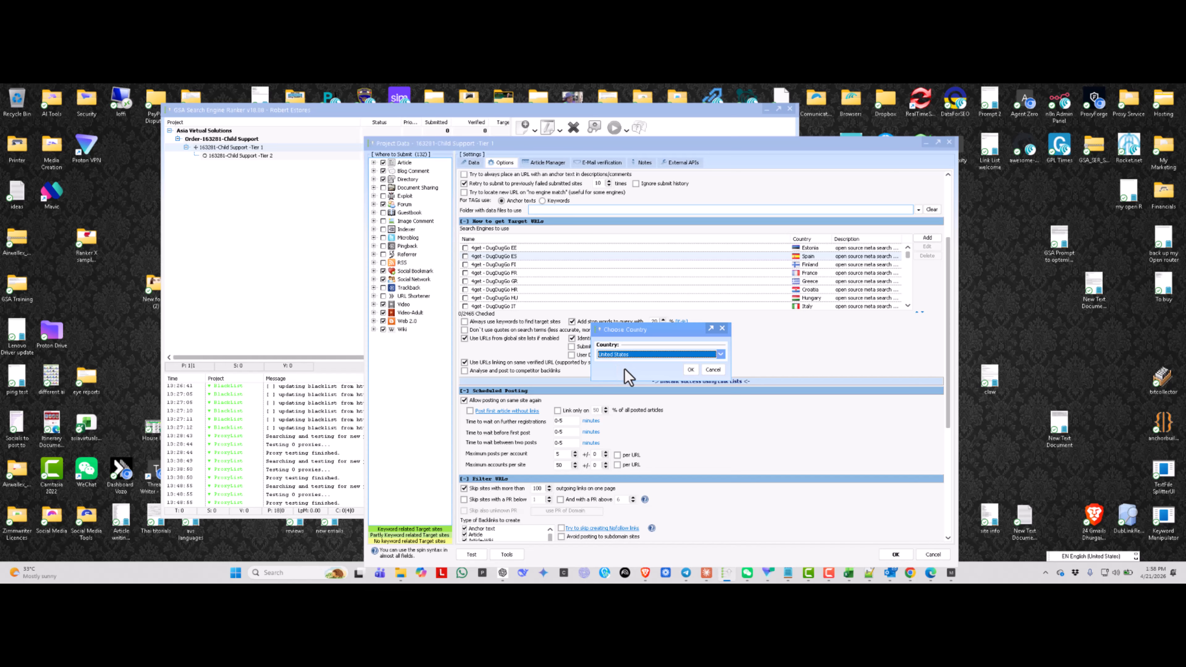
left_click(690, 370)
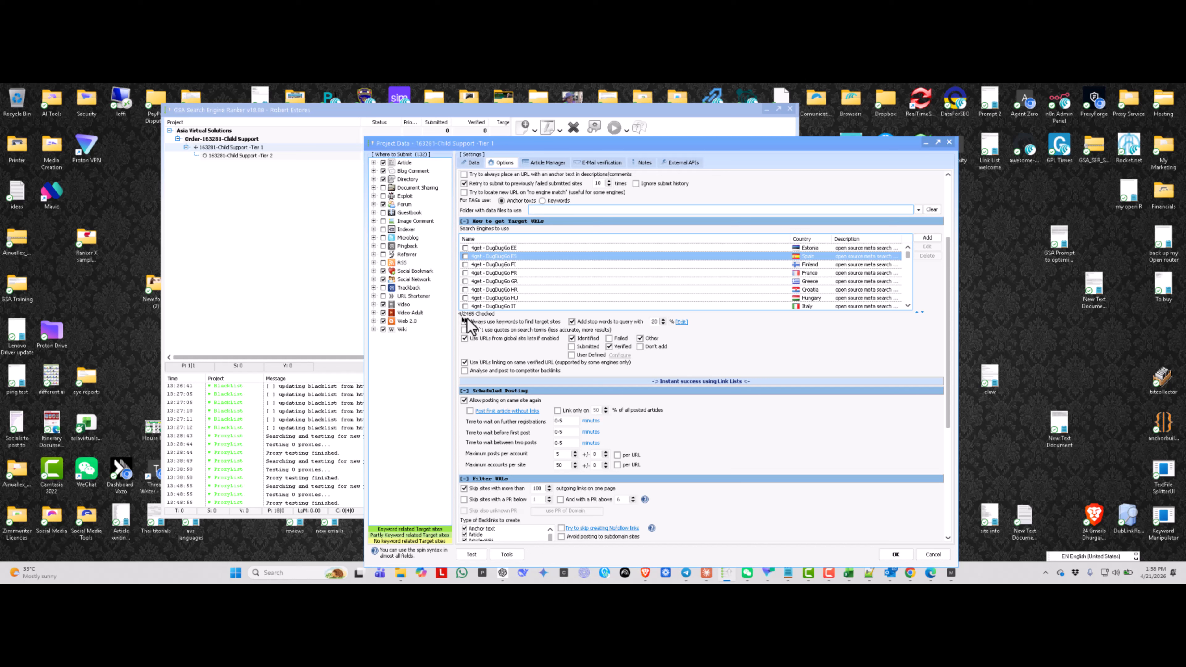
Look through the whole search engine list to examine which engines, countries and descriptions it offers and which are selected.
scroll(727, 264, "down", 10)
scroll(731, 267, "down", 20)
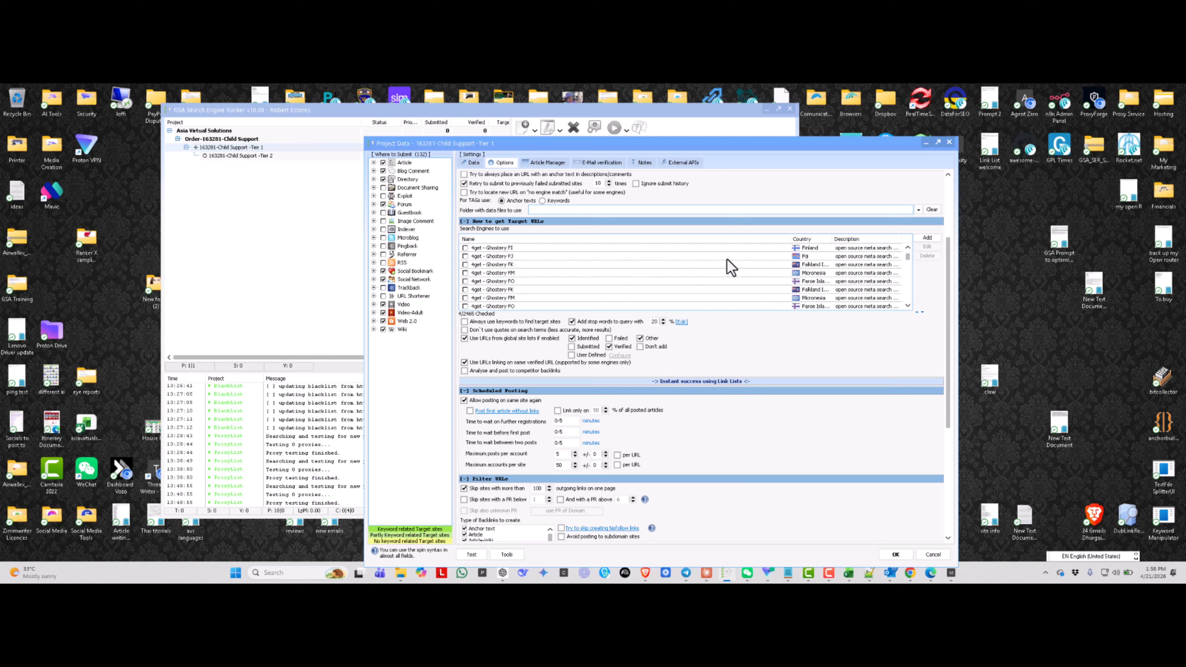
scroll(731, 268, "down", 20)
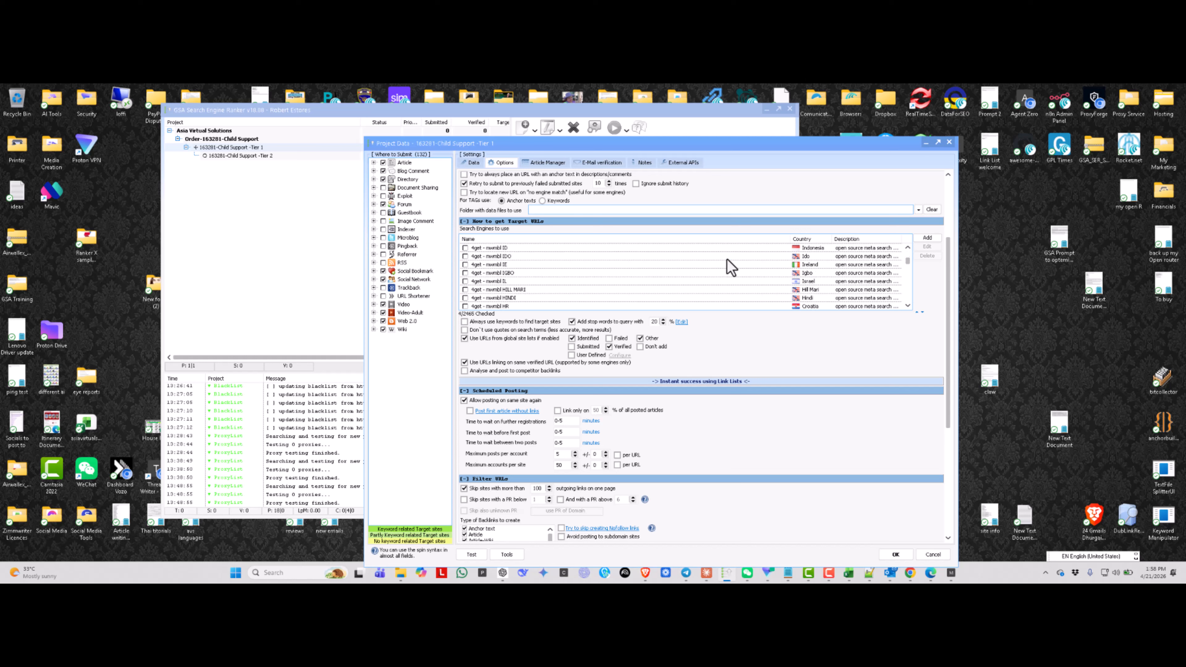
scroll(731, 267, "up", 20)
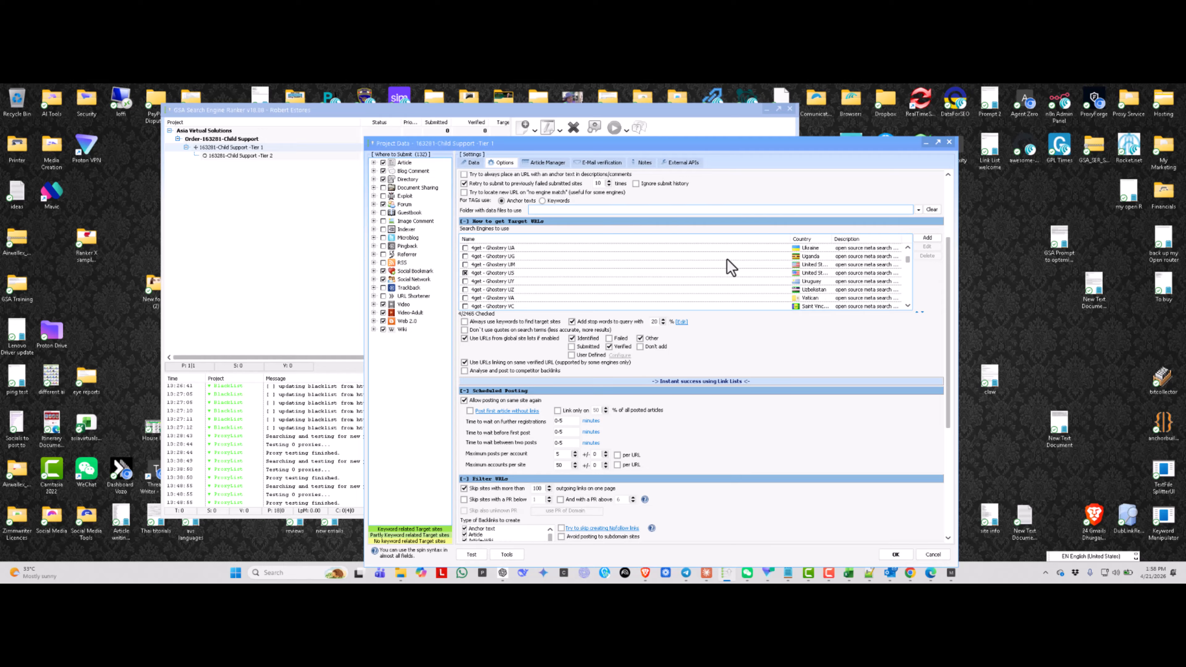
scroll(731, 267, "up", 20)
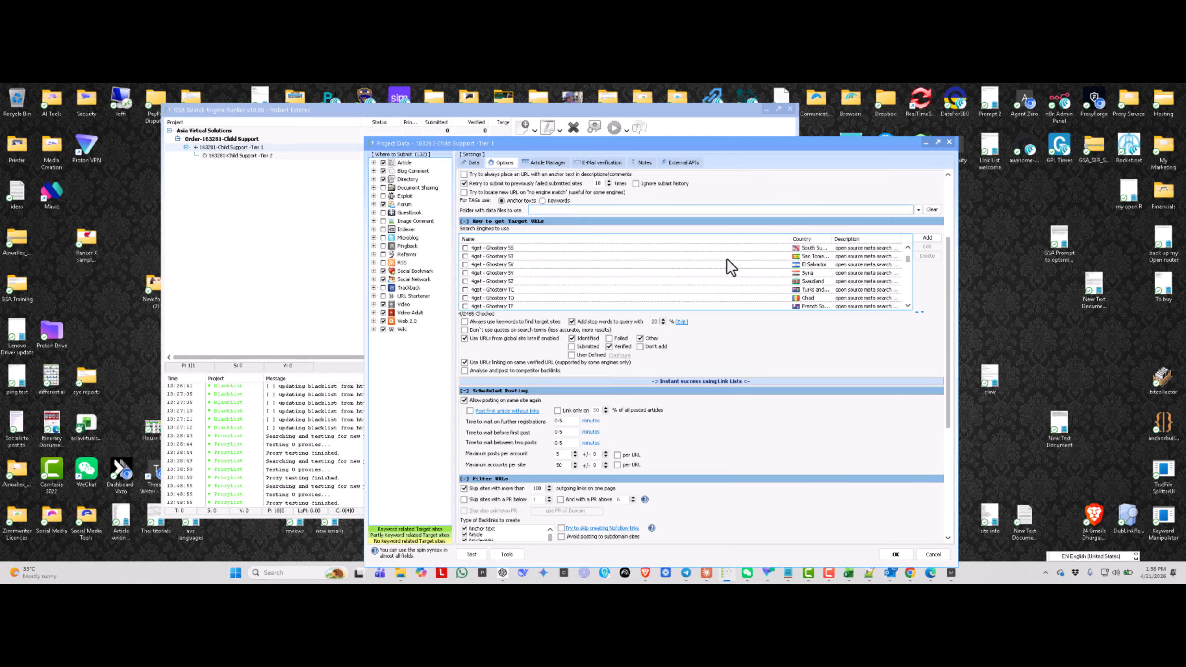
scroll(731, 267, "up", 20)
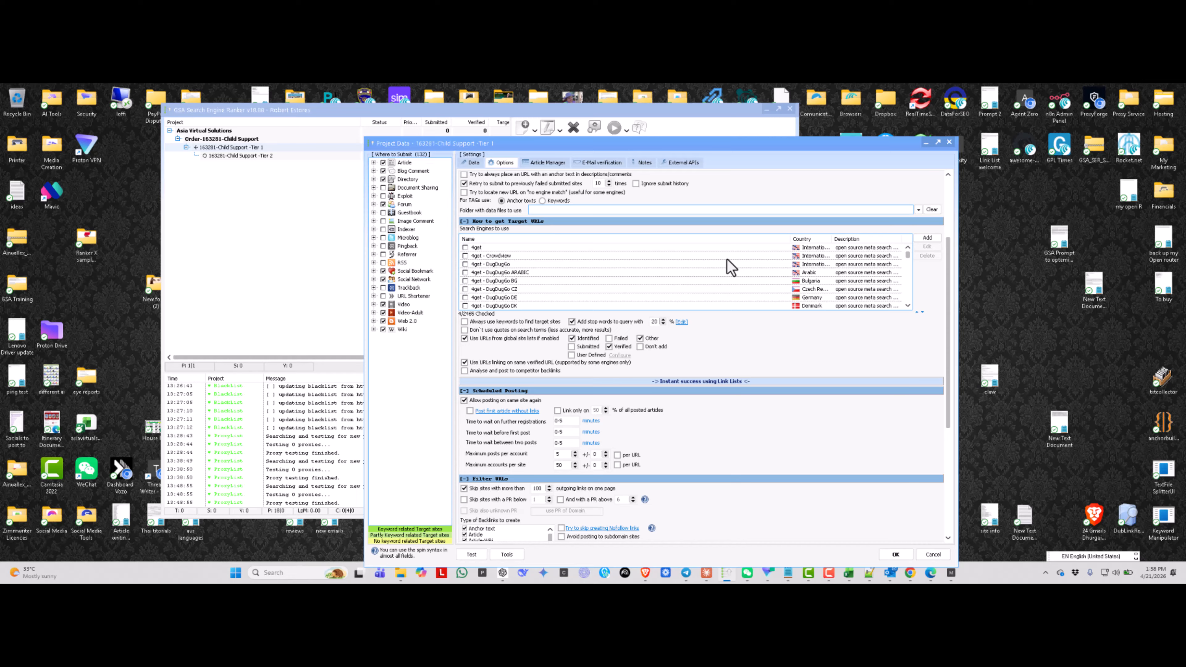
scroll(730, 267, "down", 20)
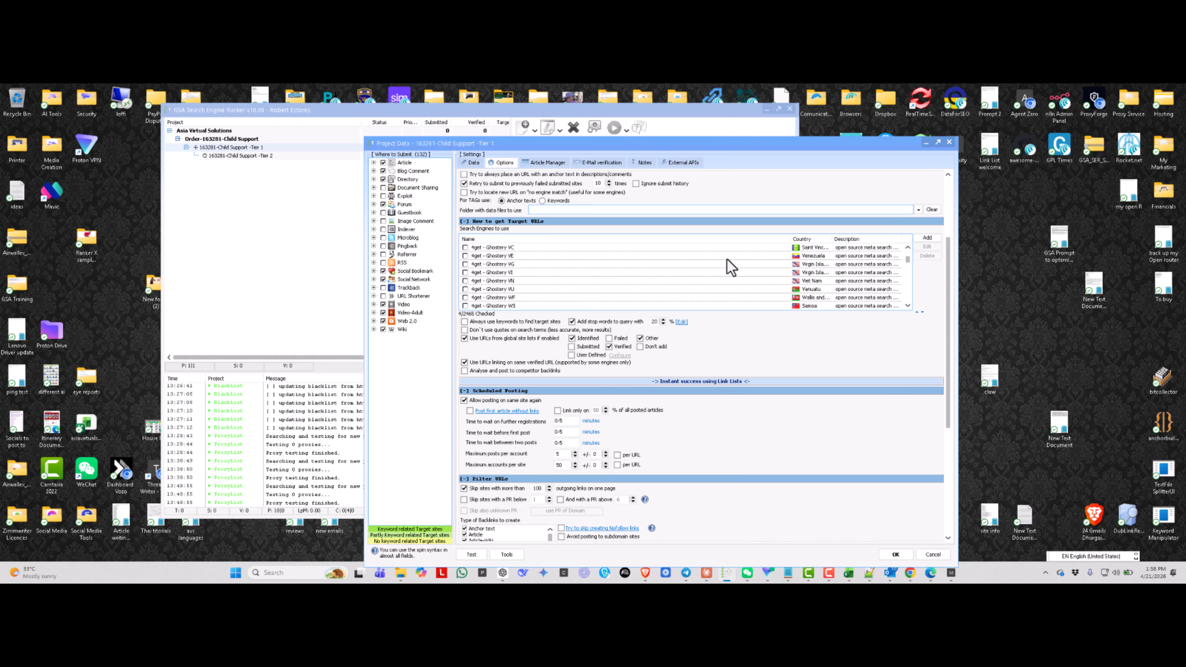
scroll(731, 267, "down", 20)
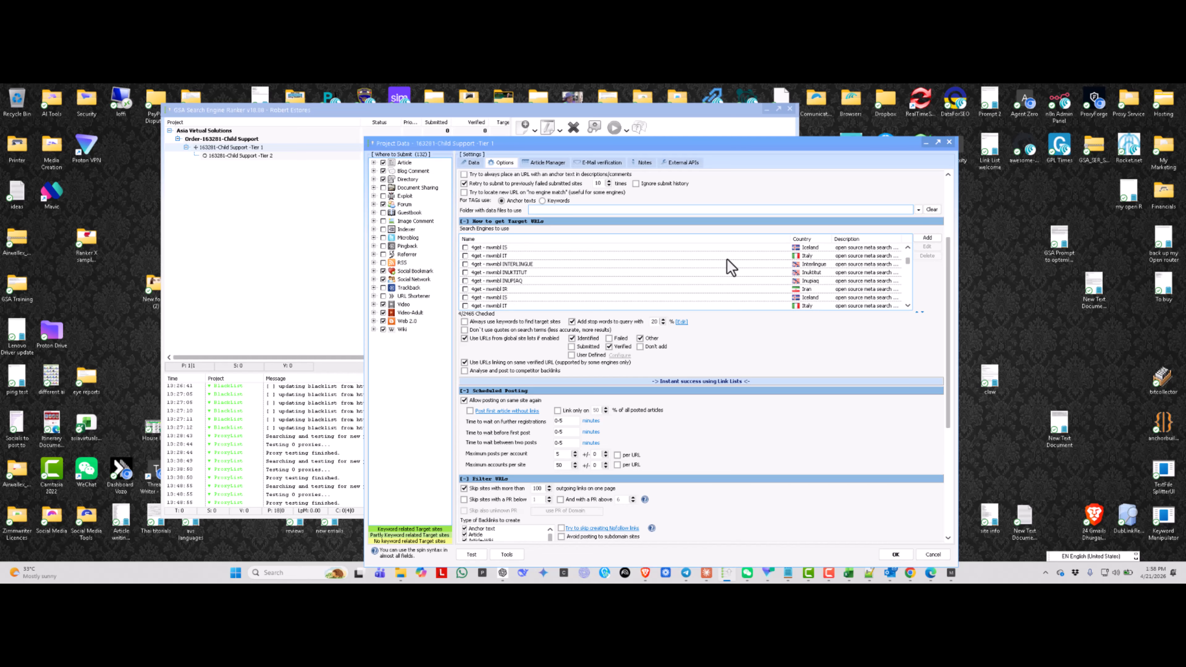
scroll(731, 267, "down", 20)
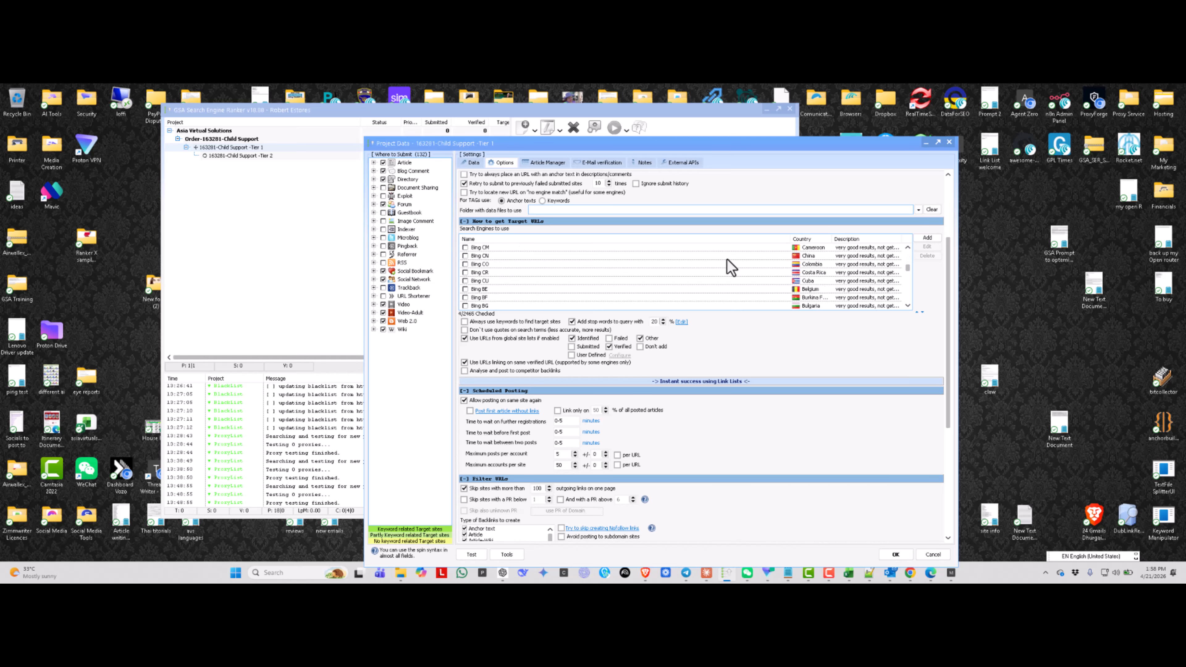
scroll(731, 267, "down", 20)
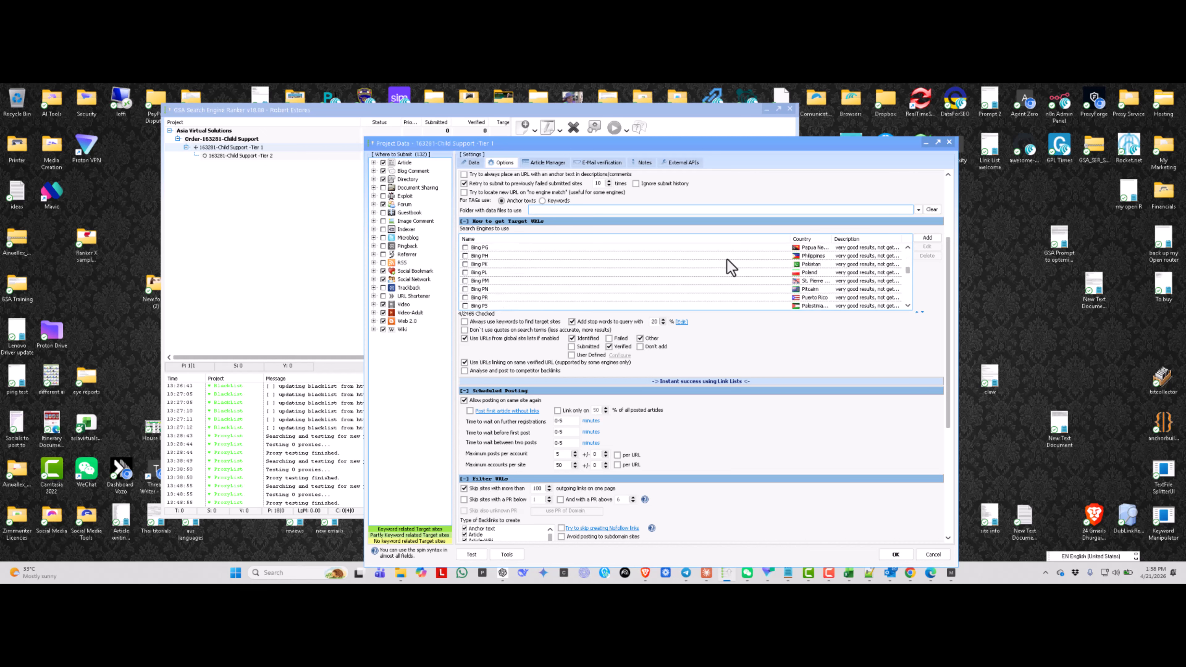
scroll(731, 267, "up", 20)
scroll(731, 267, "up", 20)
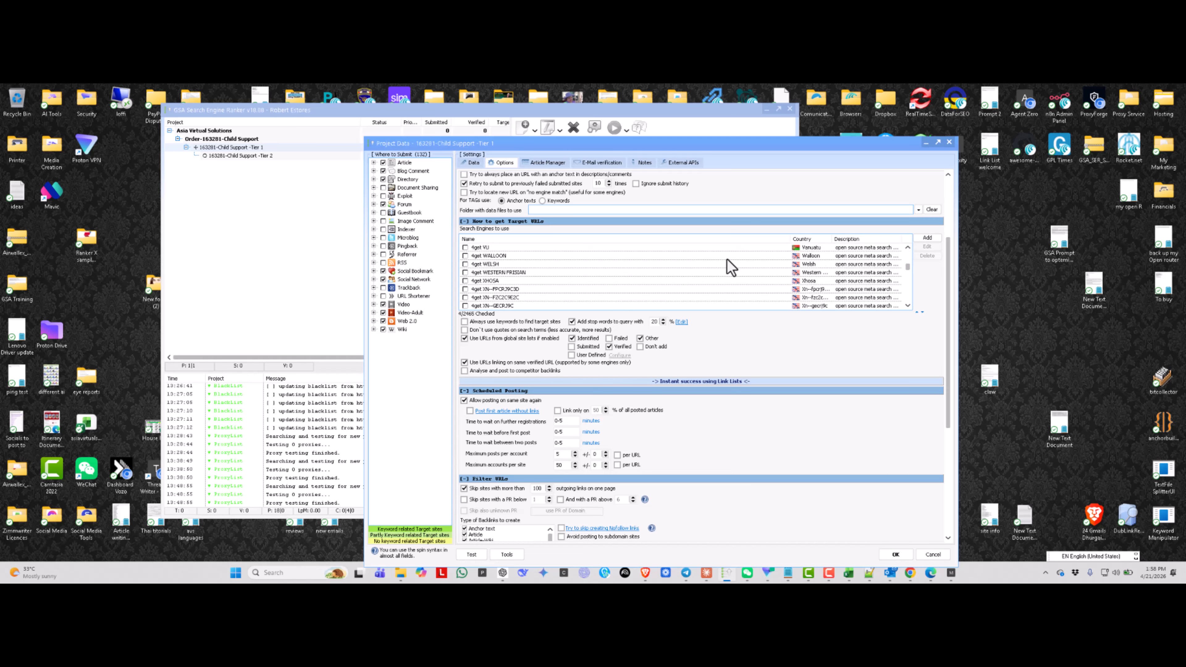
scroll(731, 267, "down", 2)
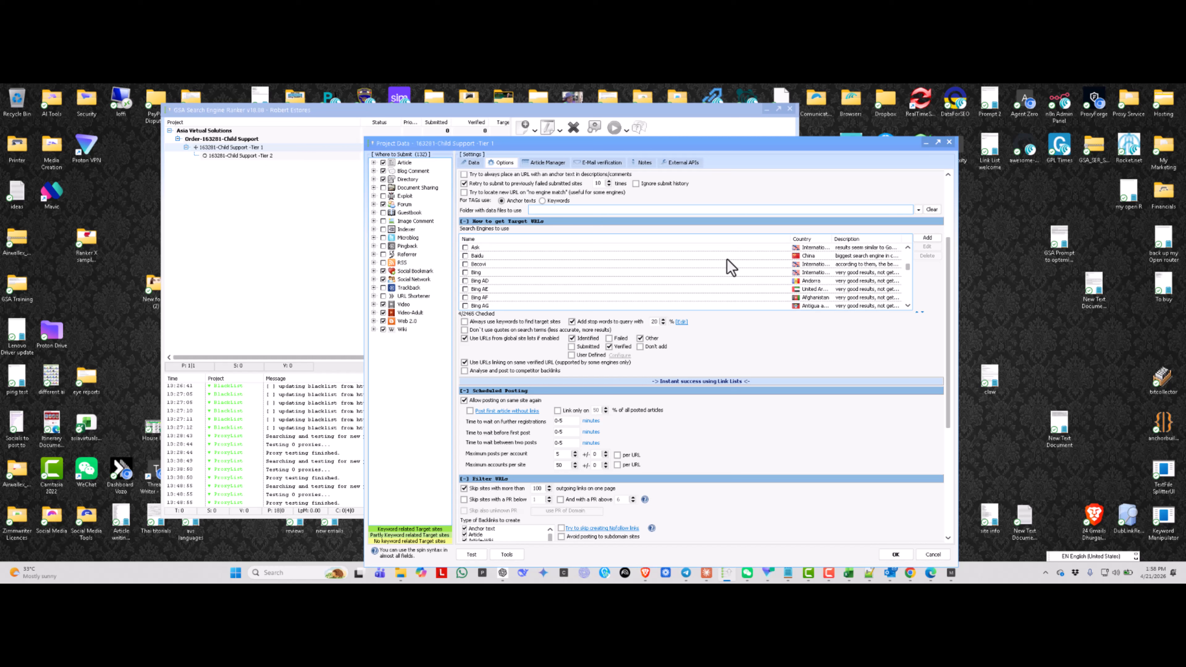
scroll(730, 267, "down", 1)
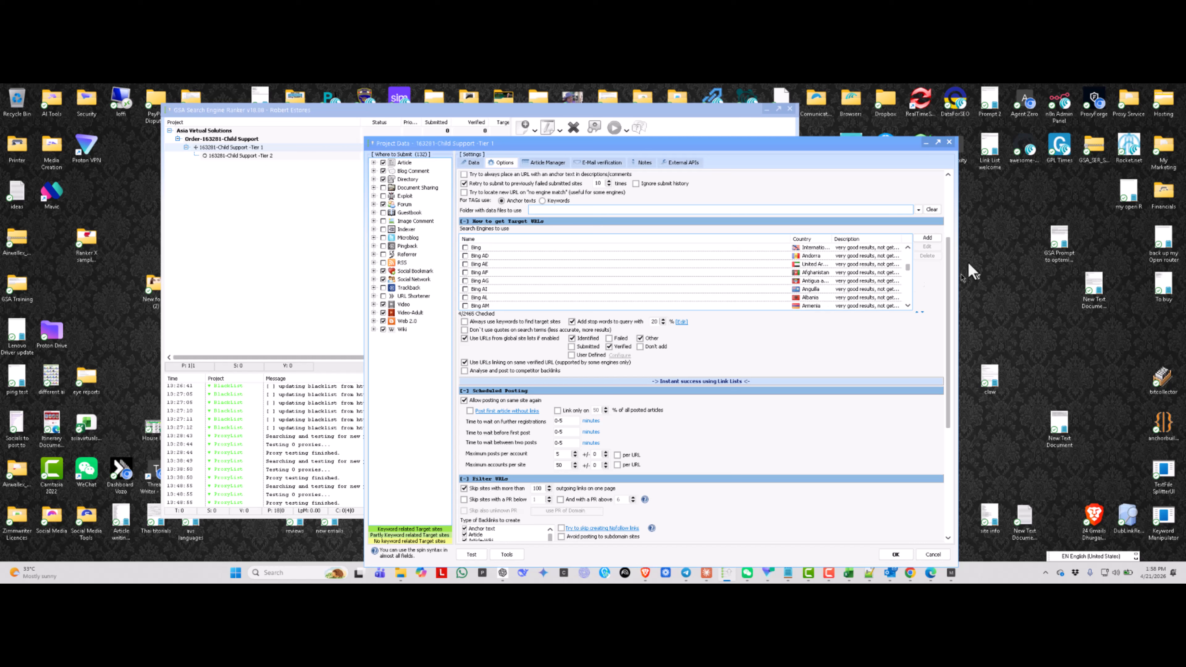
left_click_drag(909, 265, 913, 309)
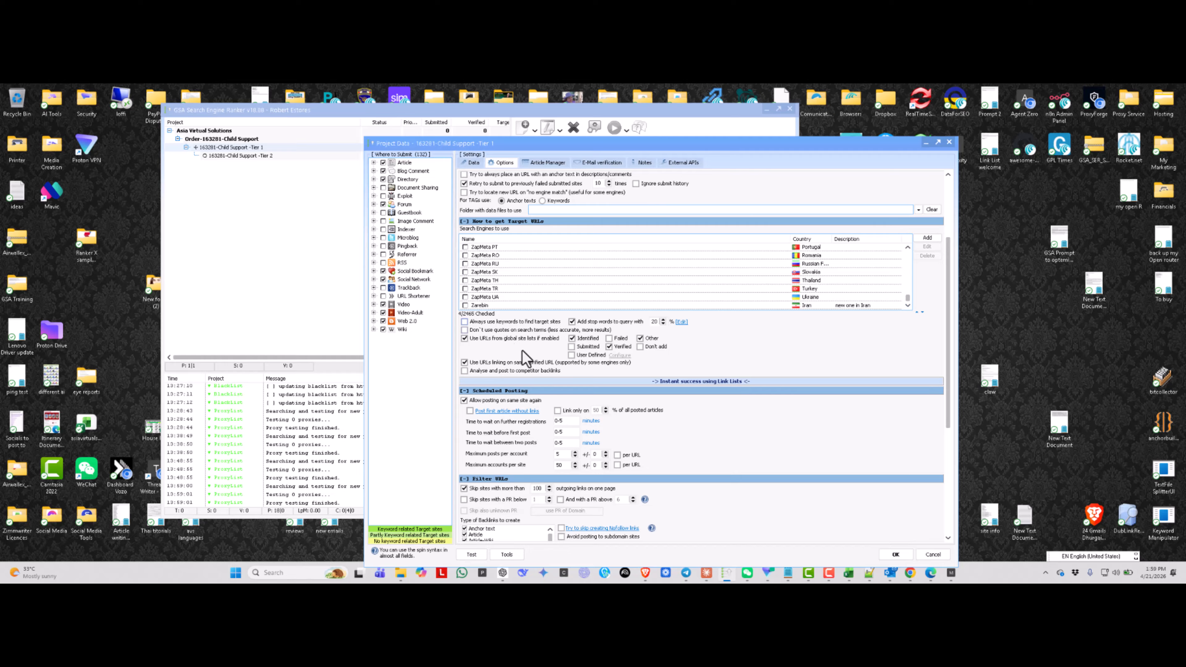
Try always using keywords to find target sites, review the project's keyword data and turn the option off again.
mouse_move(527, 323)
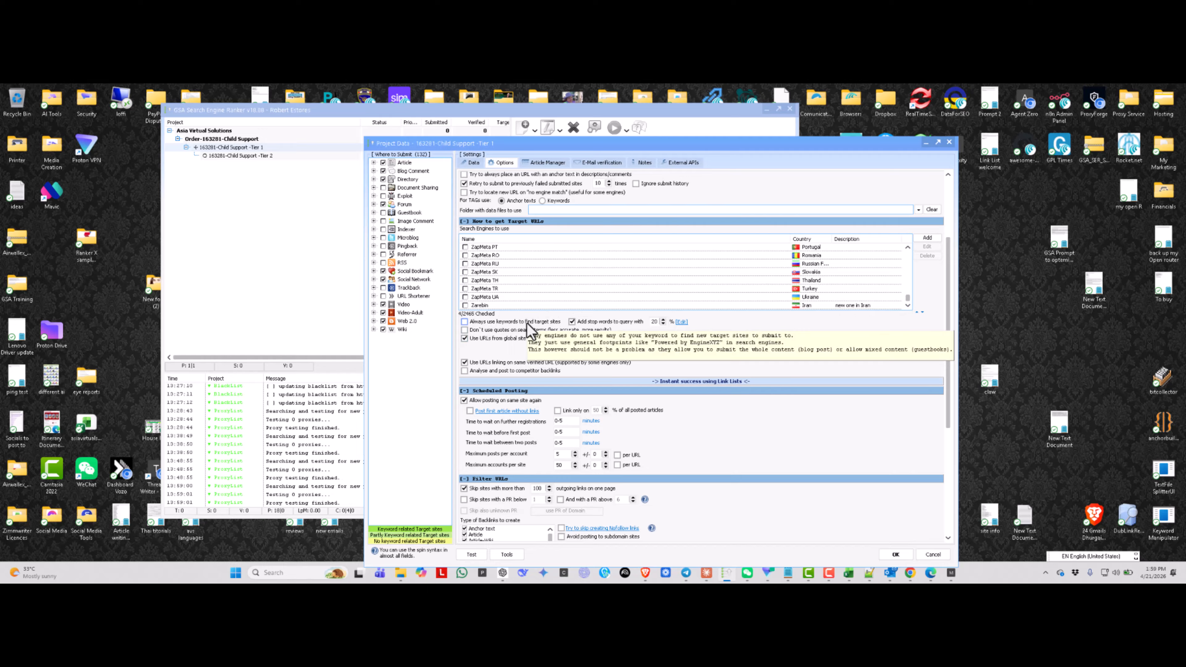
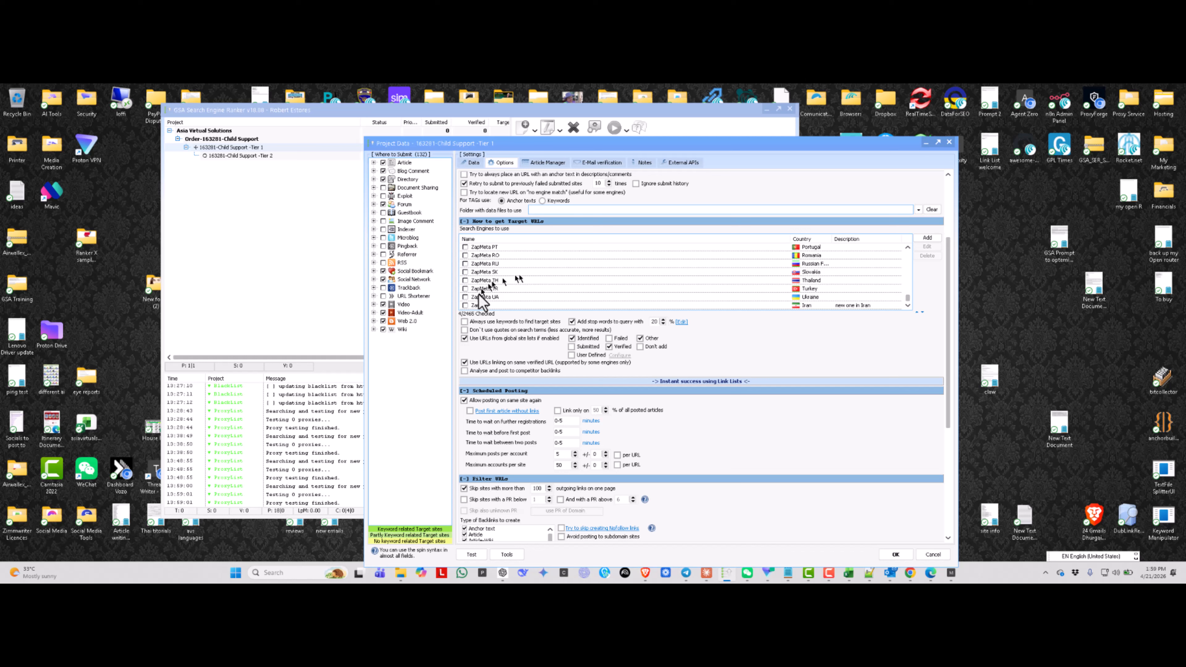
left_click(464, 322)
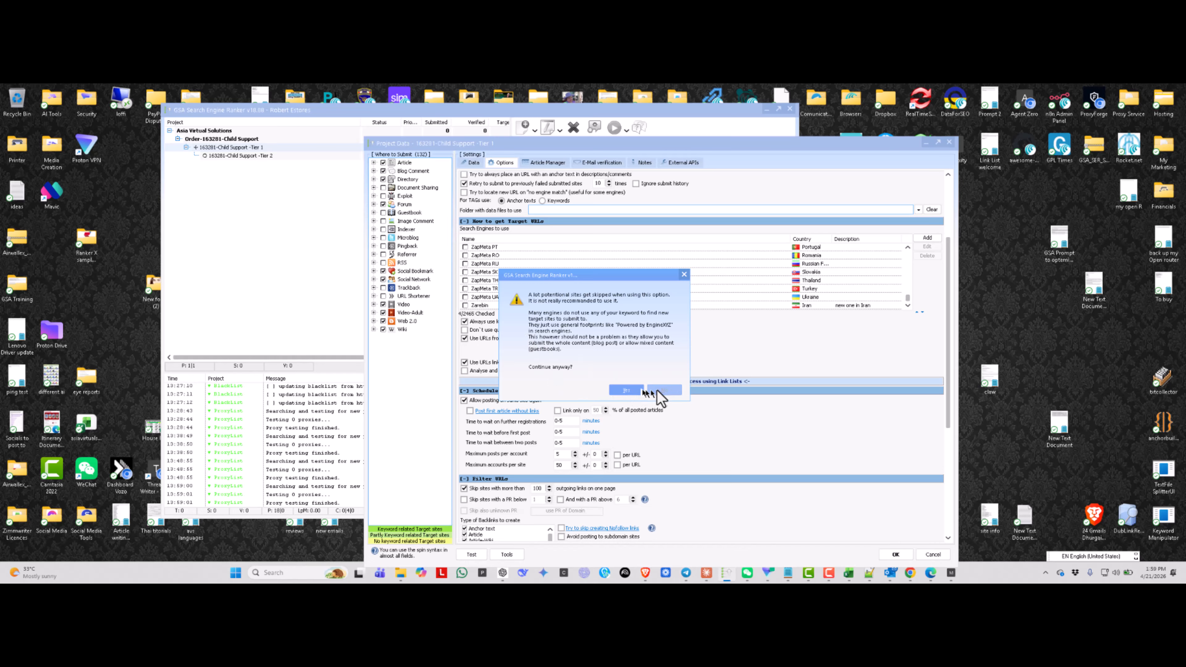
left_click(626, 391)
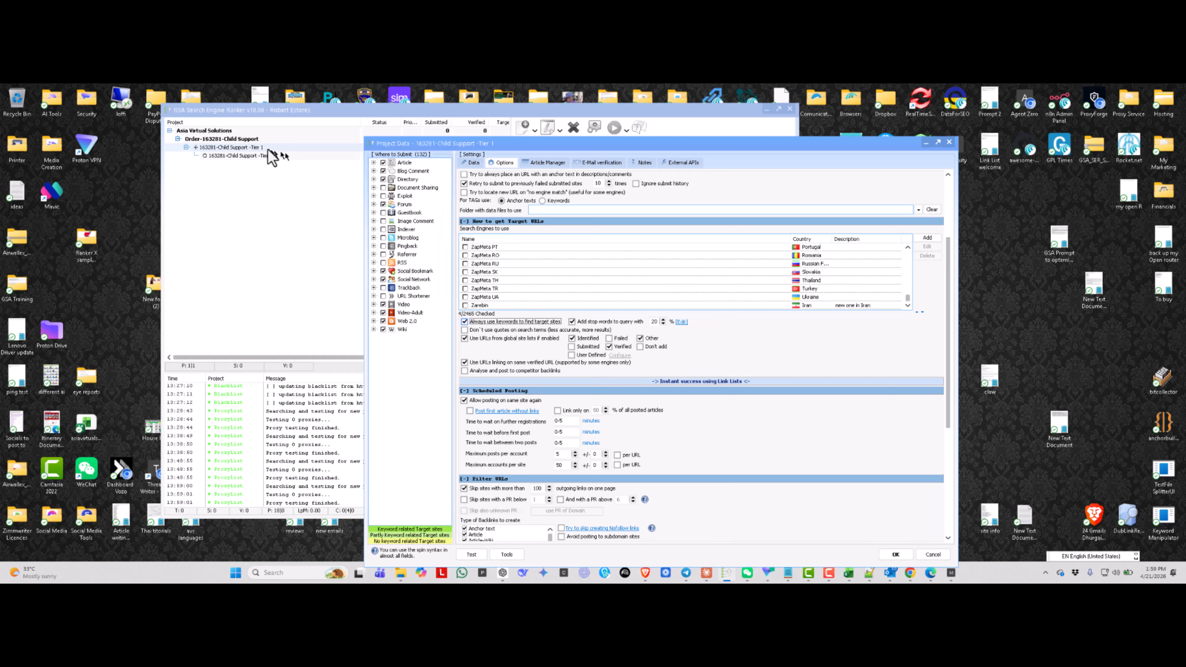
left_click(471, 163)
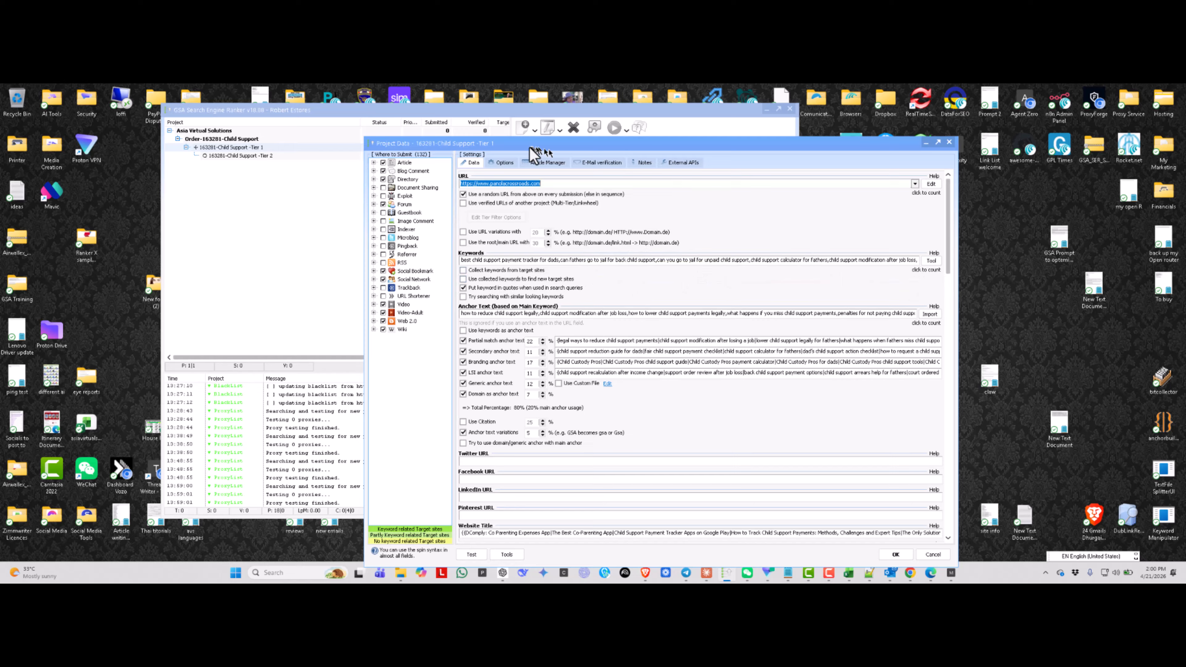
left_click(503, 163)
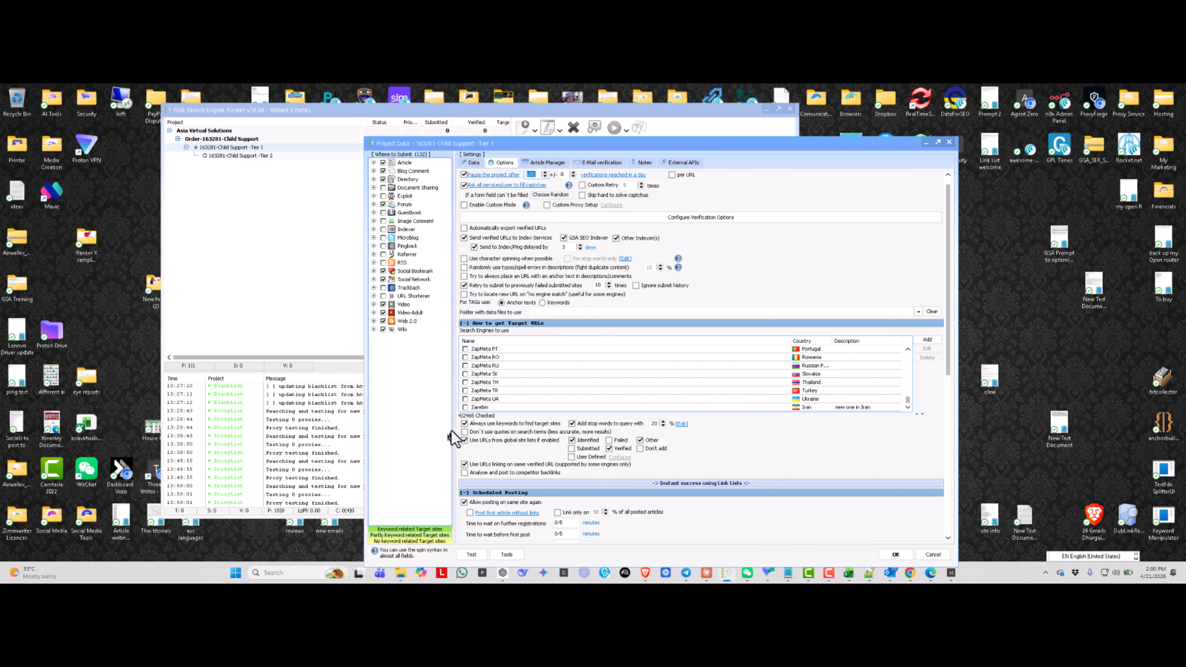
left_click(464, 423)
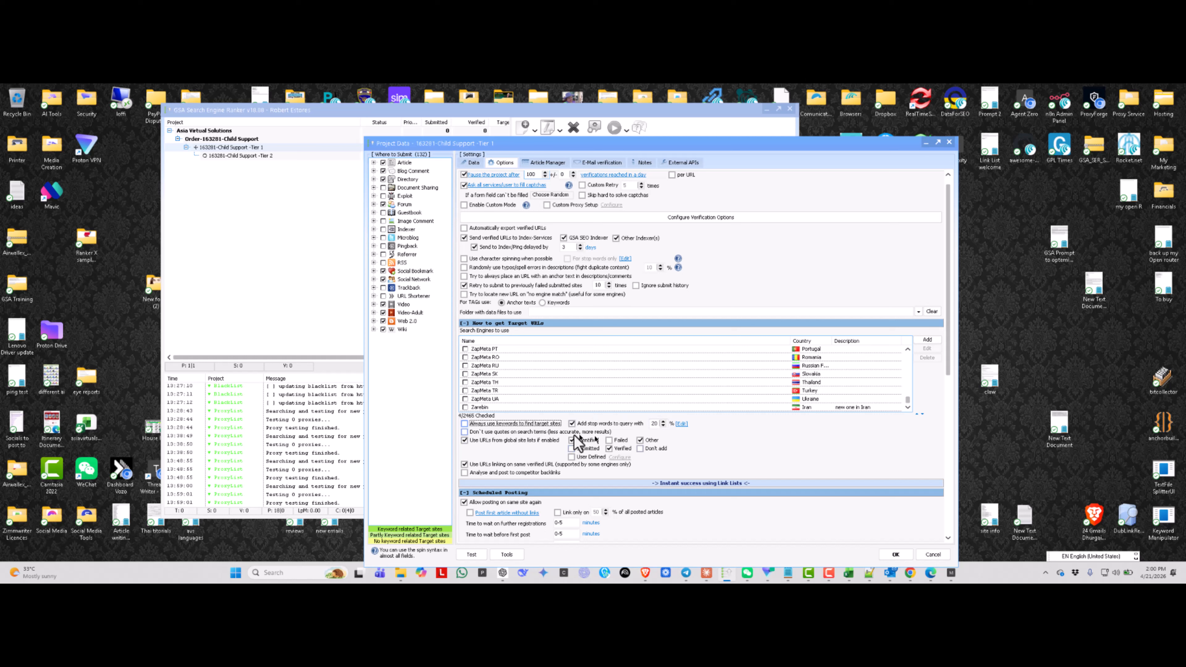
Review the target URL options and open the stop words file used for search queries.
mouse_move(463, 423)
scroll(521, 444, "down", 2)
scroll(521, 444, "down", 2)
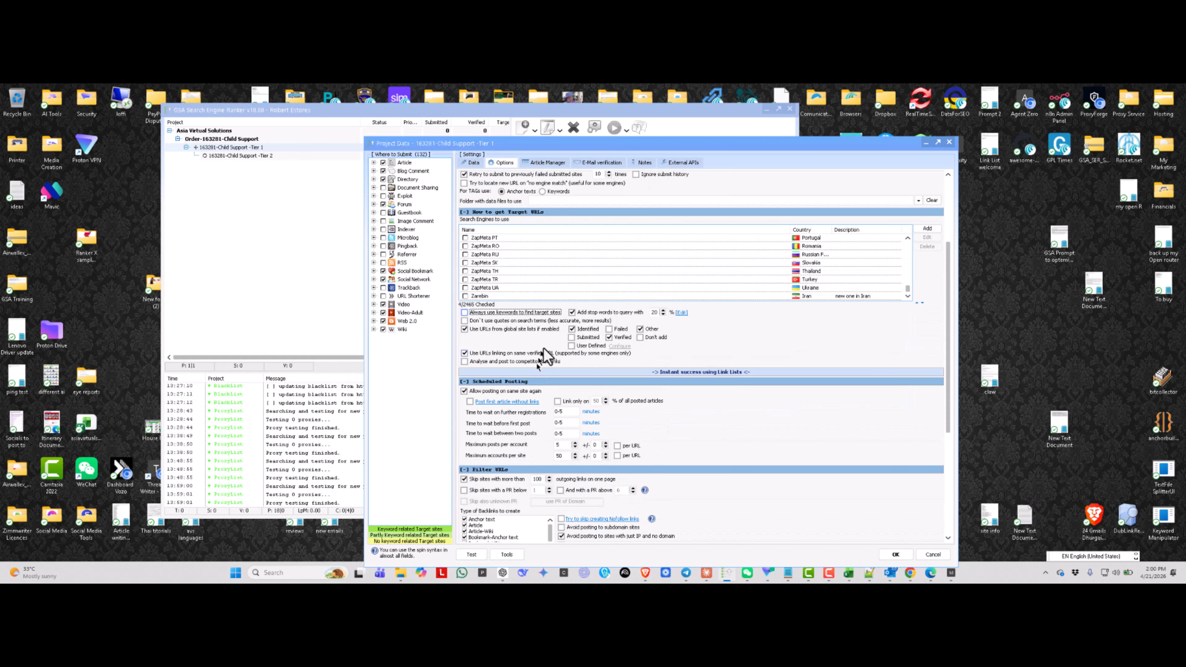
left_click(639, 329)
scroll(504, 355, "up", 2)
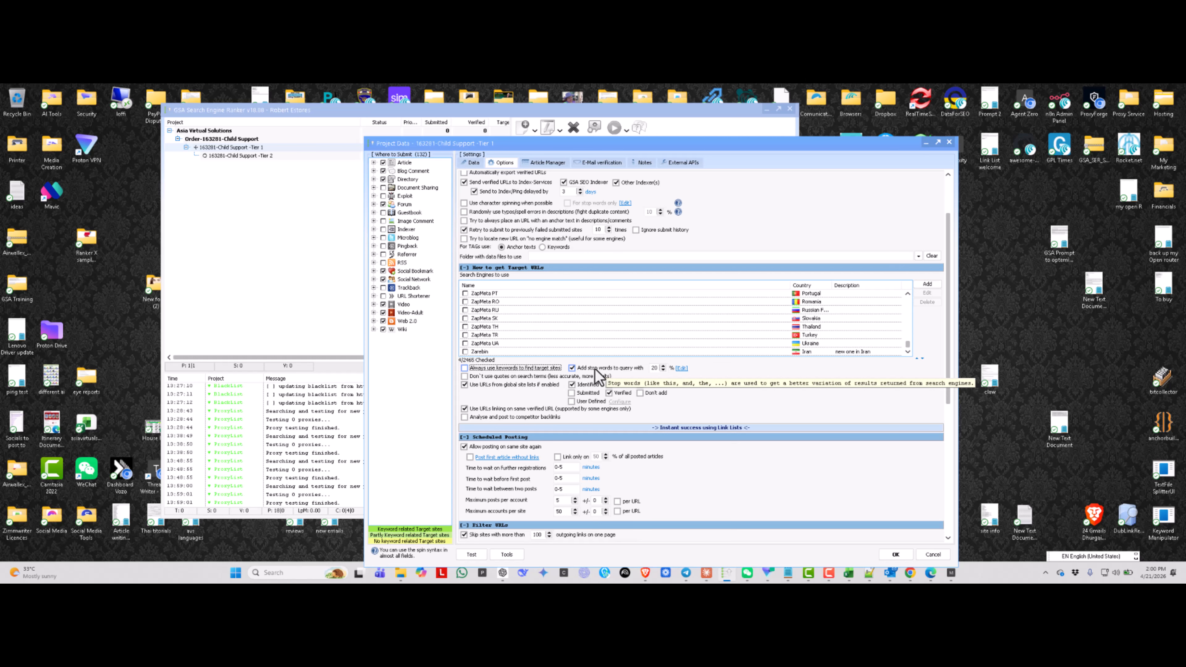
left_click(681, 368)
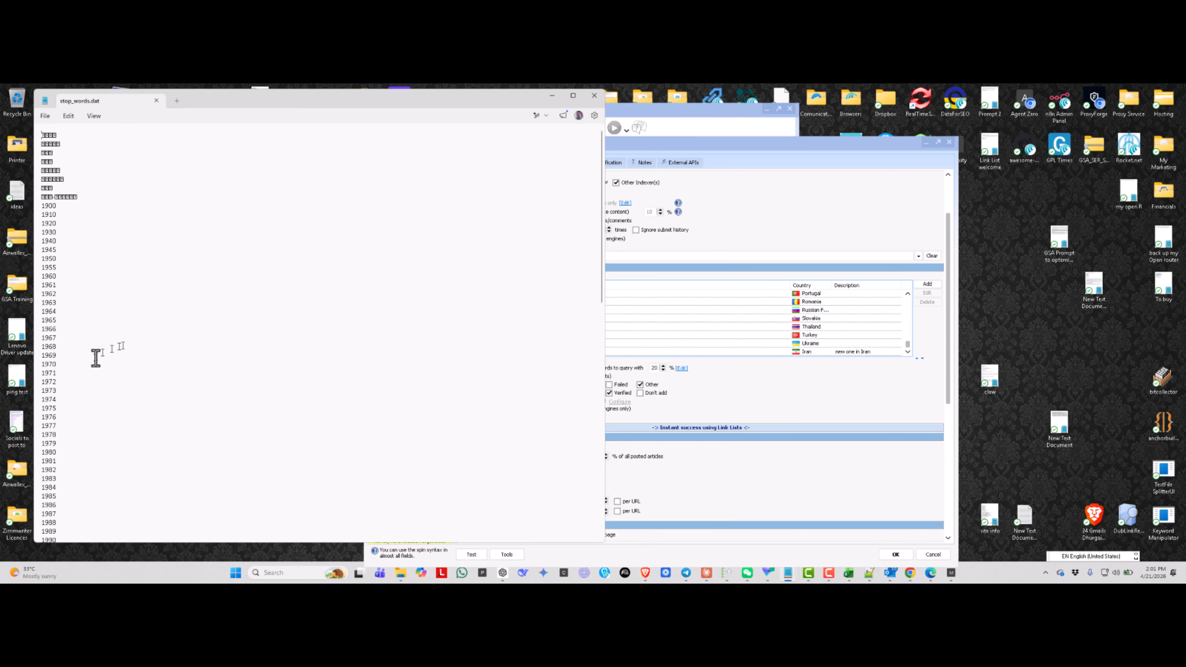
Read through the stop words file and close it.
scroll(87, 405, "down", 20)
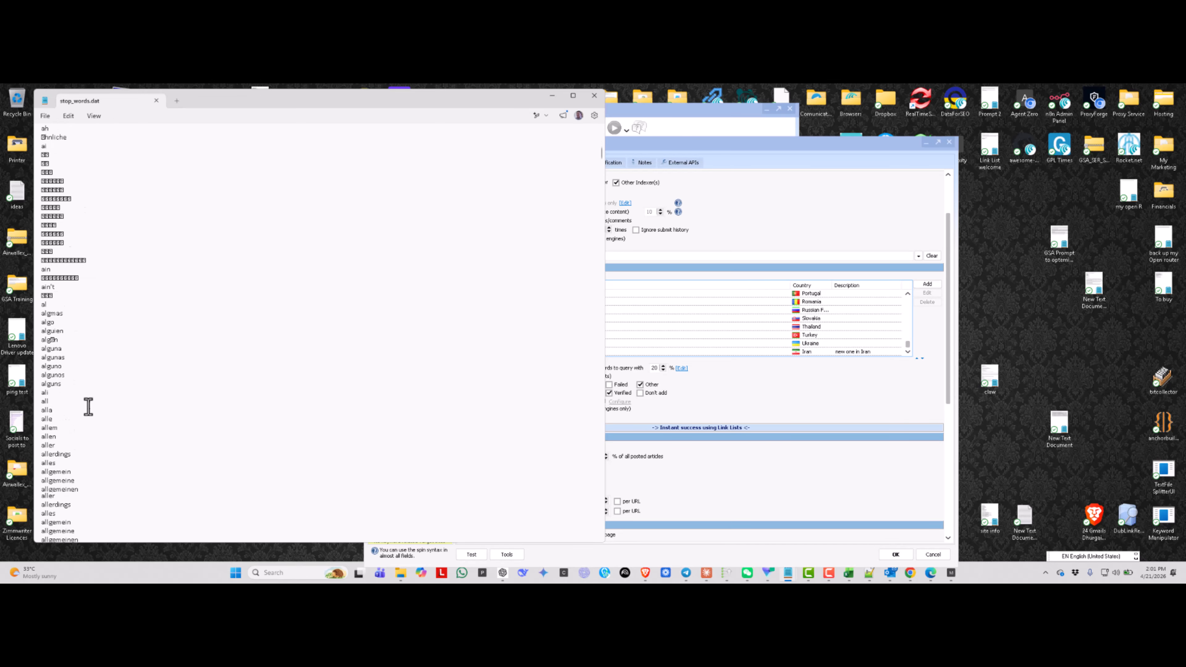
scroll(88, 405, "down", 20)
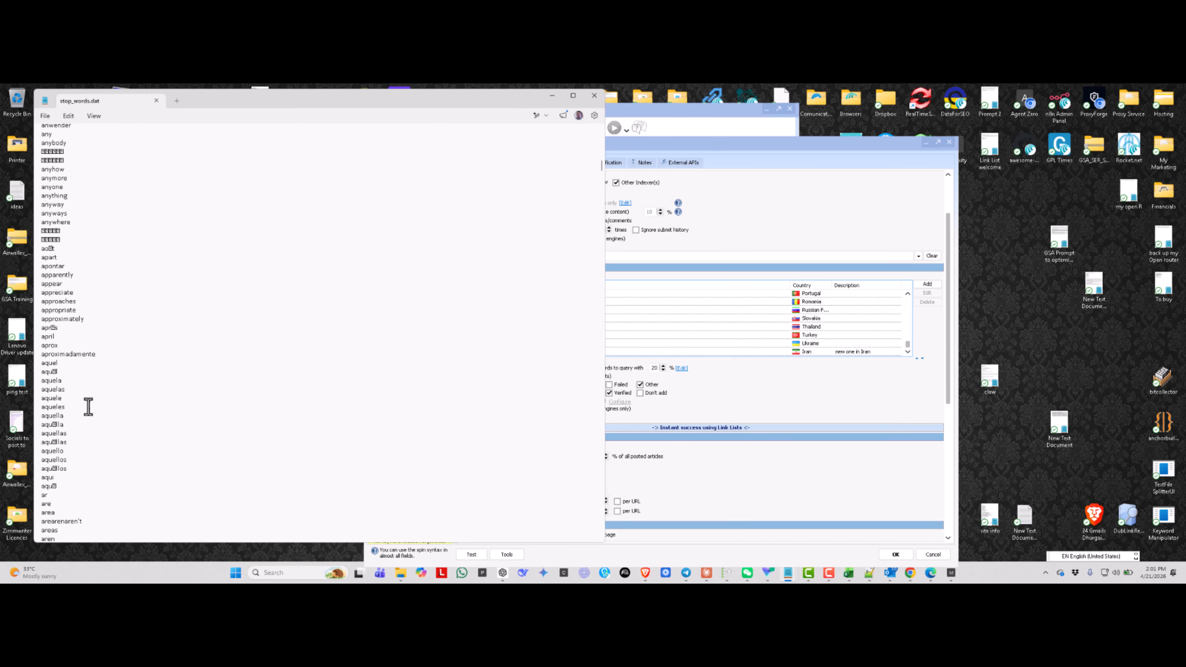
left_click(594, 97)
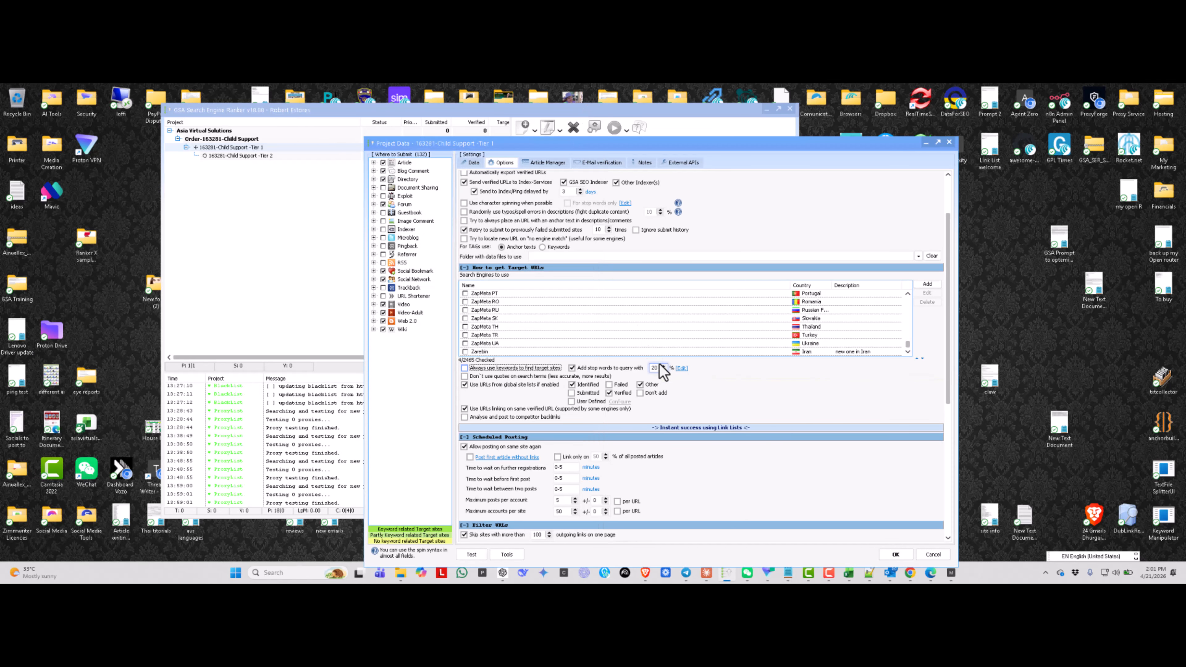
Try turning off adding stop words to queries, turn it back on and leave the Tier 1 project without saving.
left_click(572, 369)
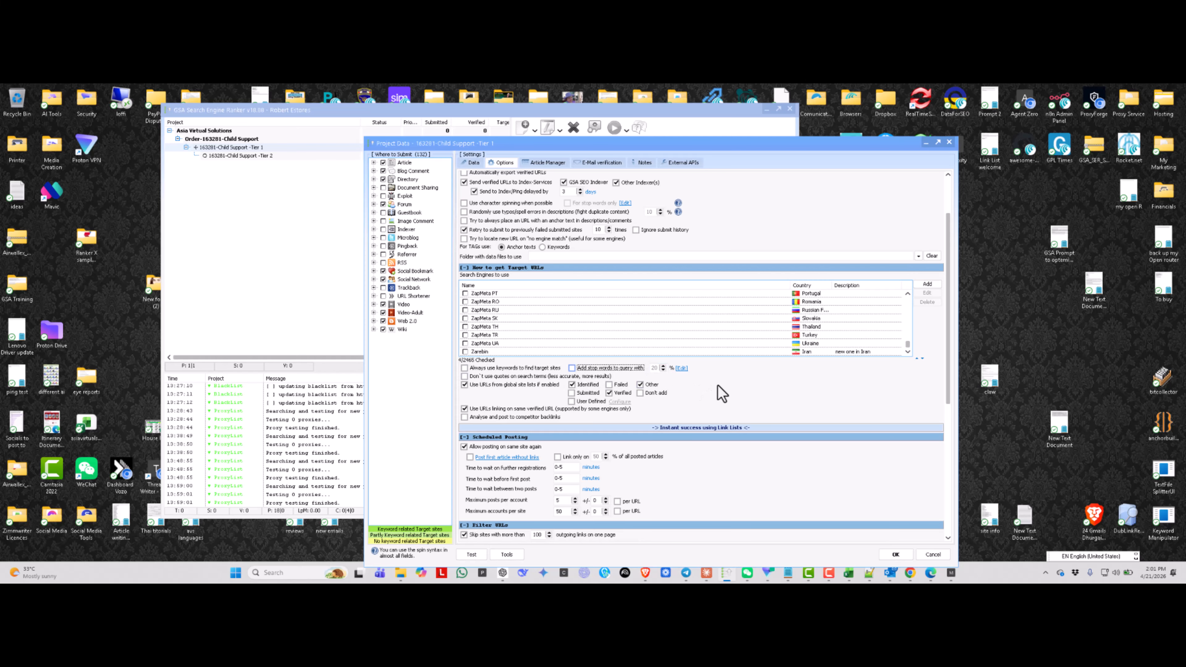
scroll(725, 372, "down", 3)
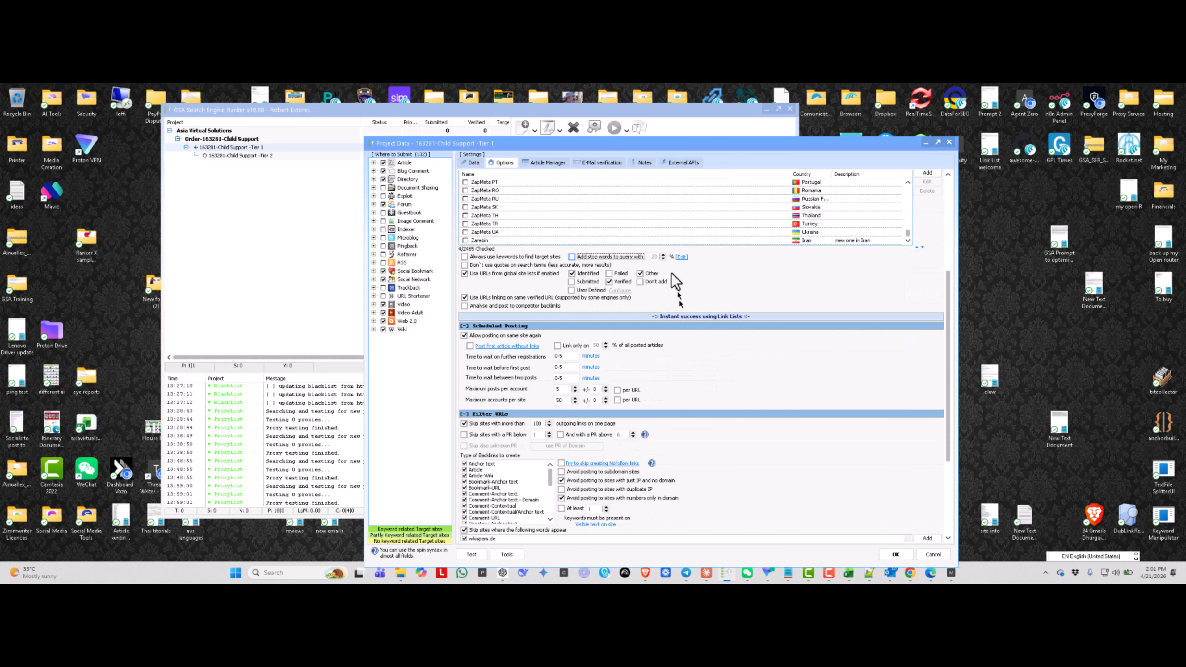
mouse_move(464, 264)
left_click(571, 257)
left_click(933, 555)
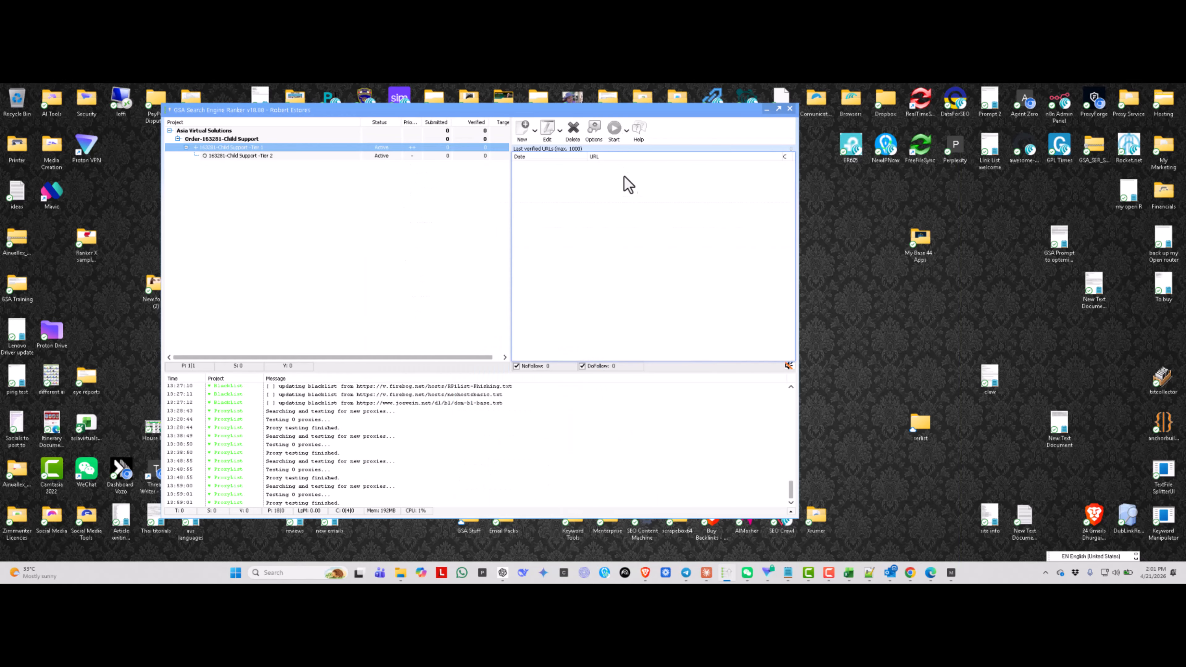
Review the site list folders in the program's advanced settings, widening the window to read their paths, and close the settings.
left_click(595, 128)
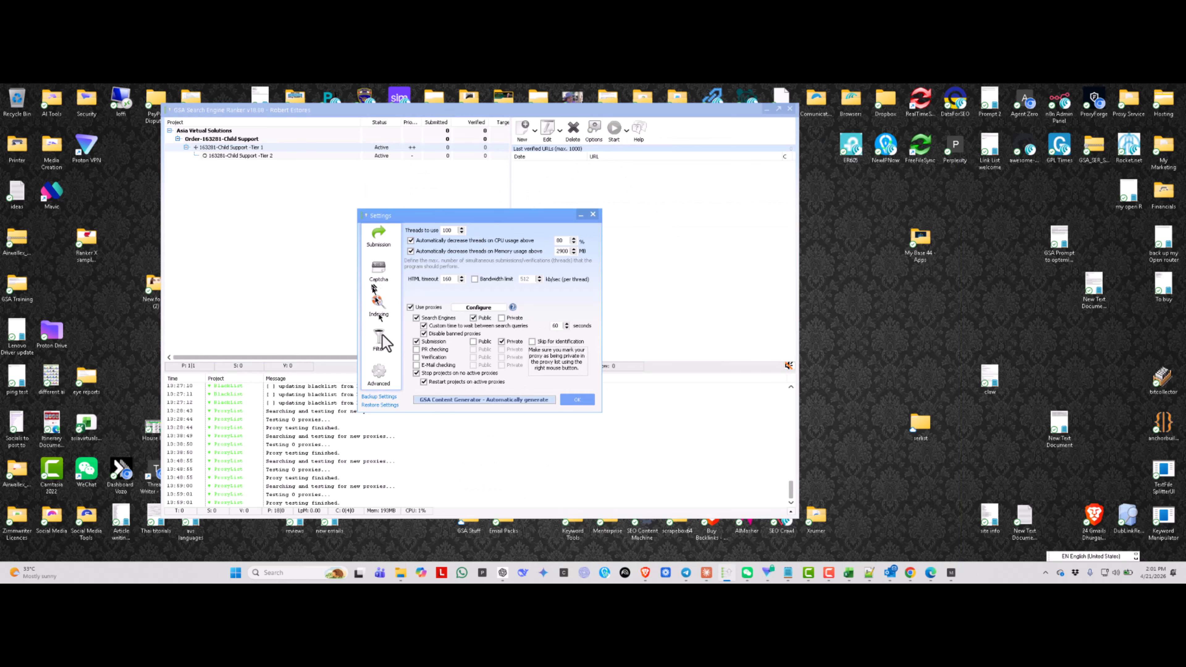
left_click(379, 383)
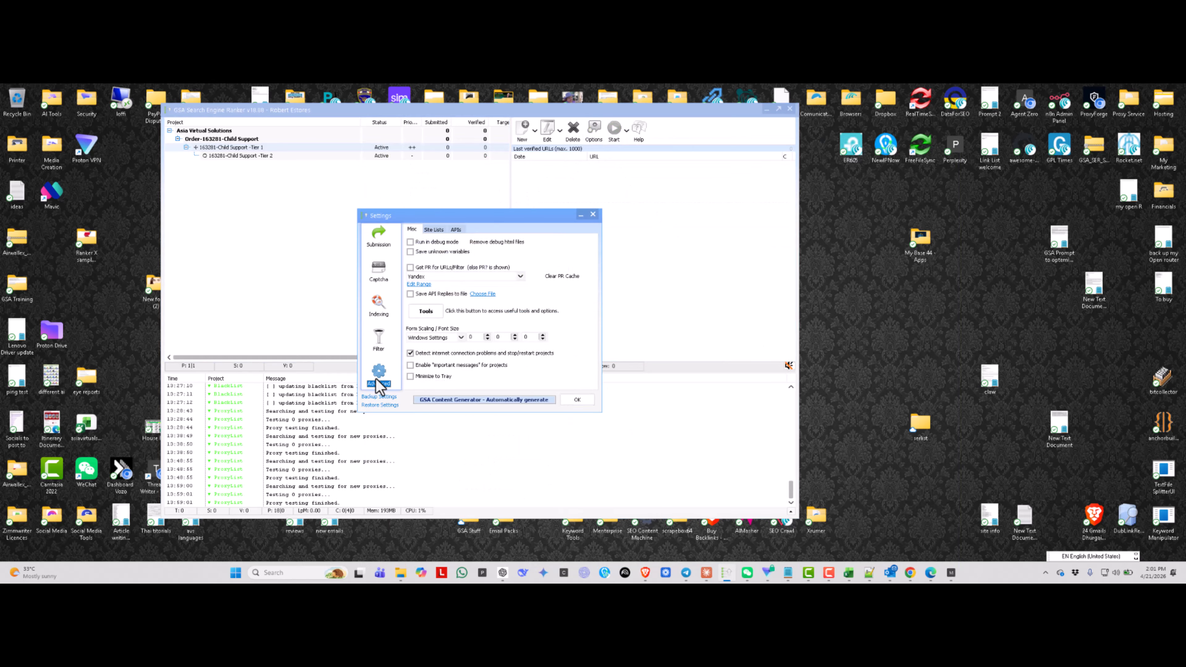
left_click(432, 230)
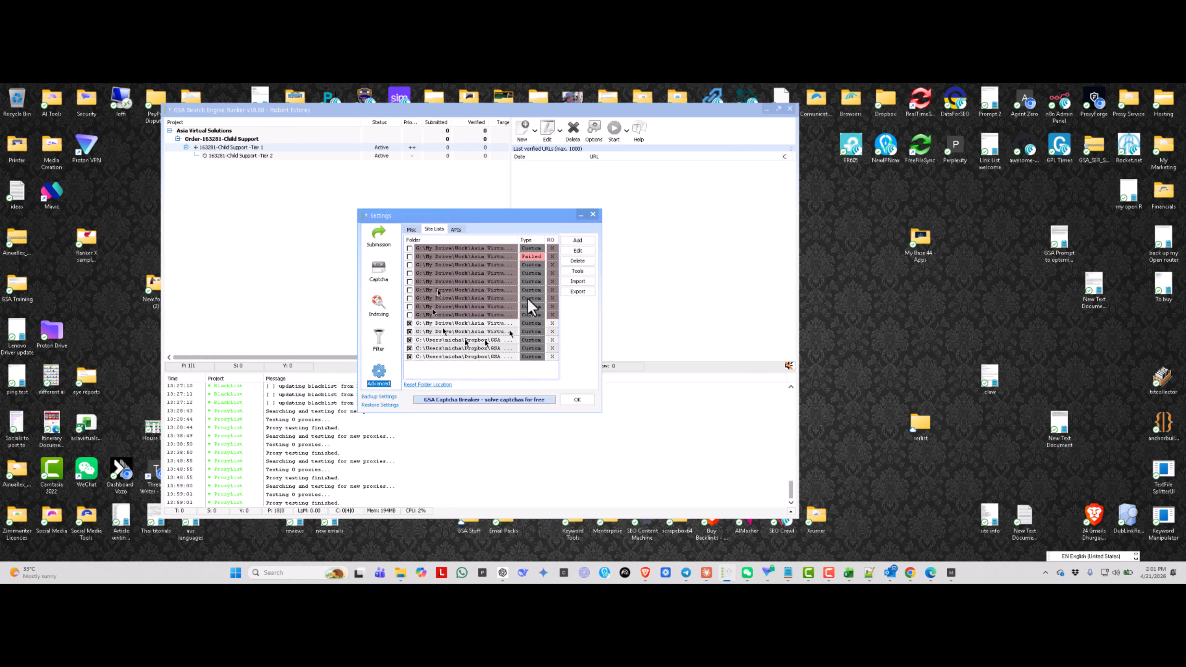
left_click_drag(601, 338, 667, 328)
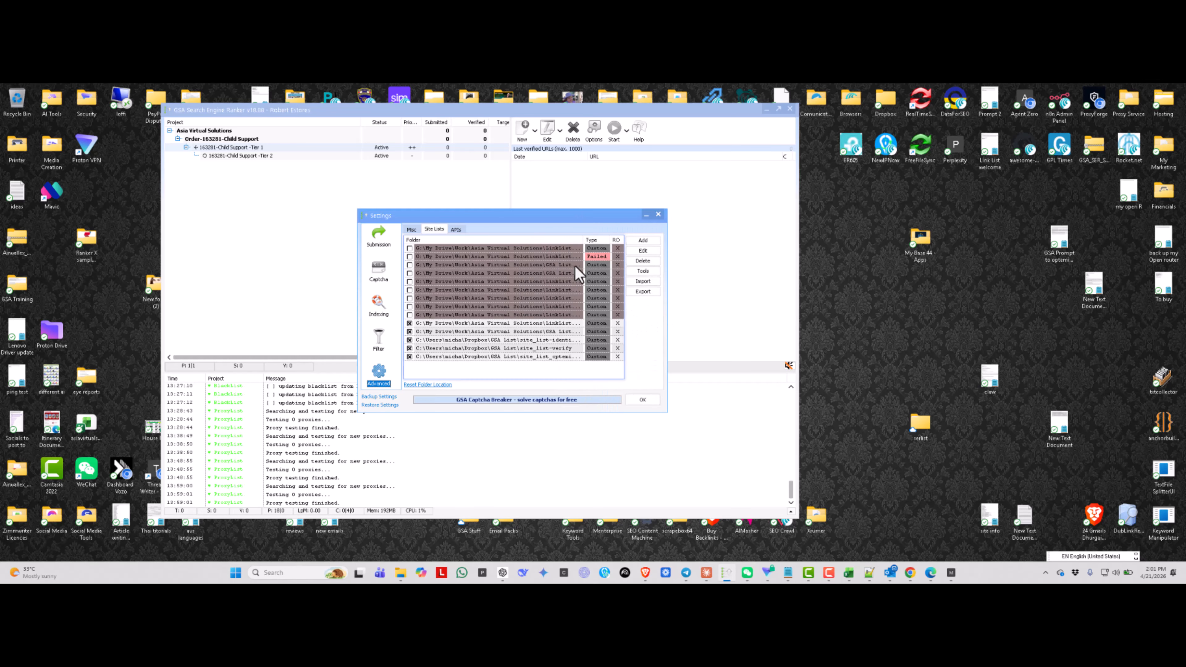
left_click(643, 401)
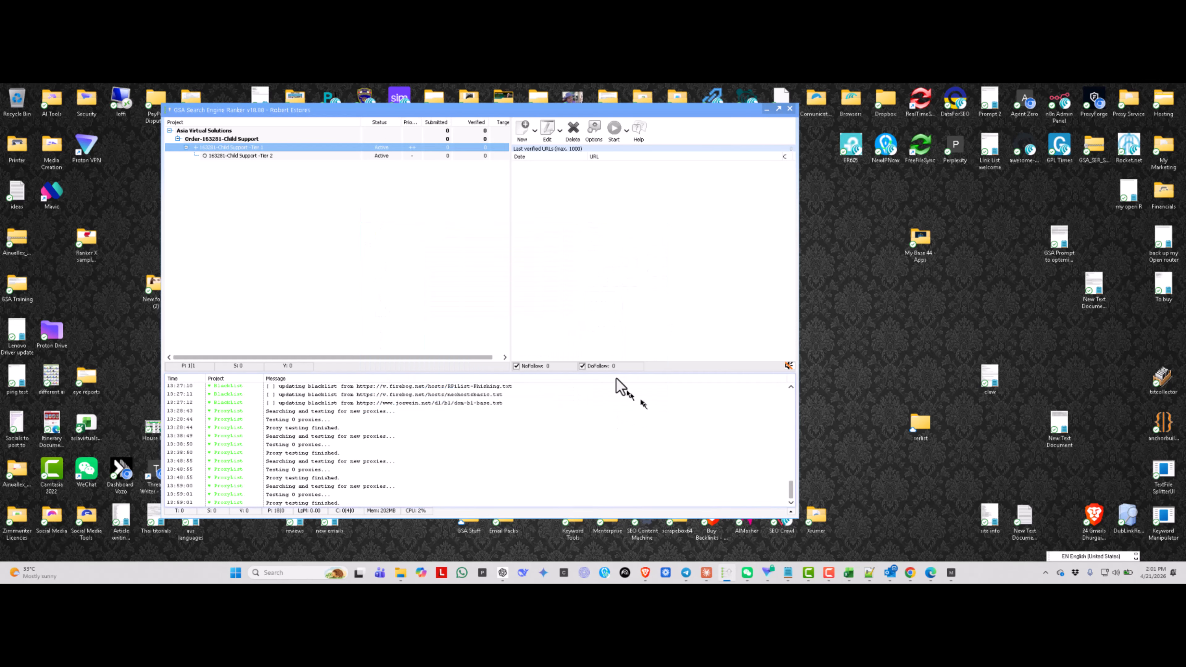
Reopen the Tier 1 project's options and bring up the site list folder selection.
double_click(258, 147)
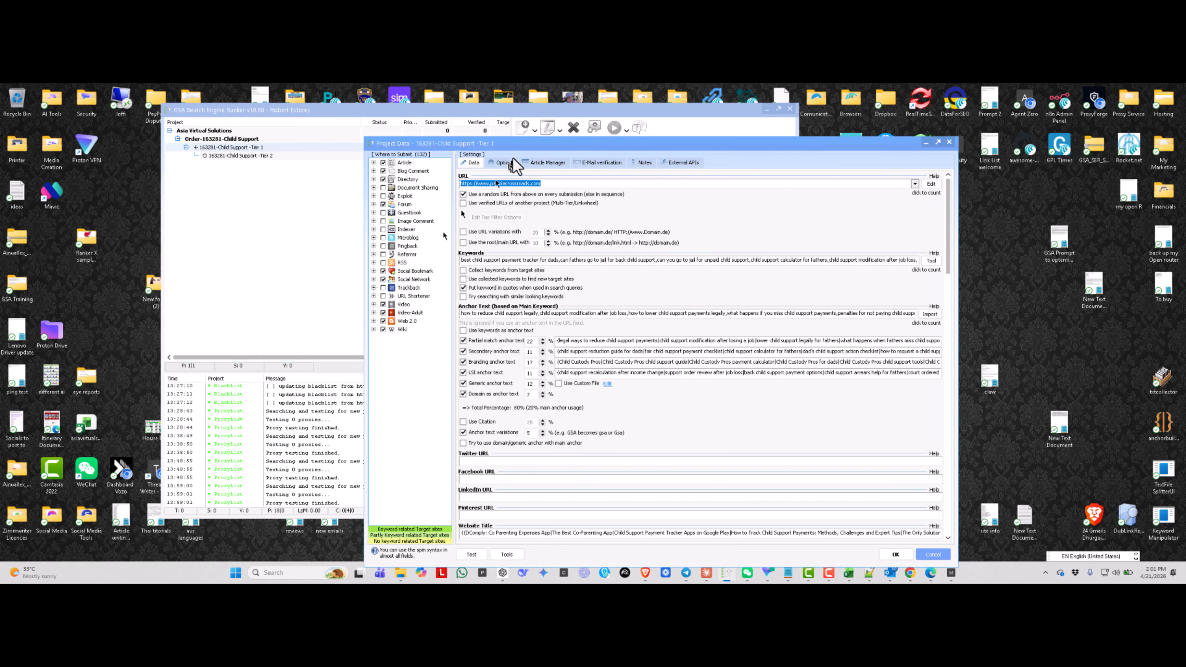
left_click(501, 162)
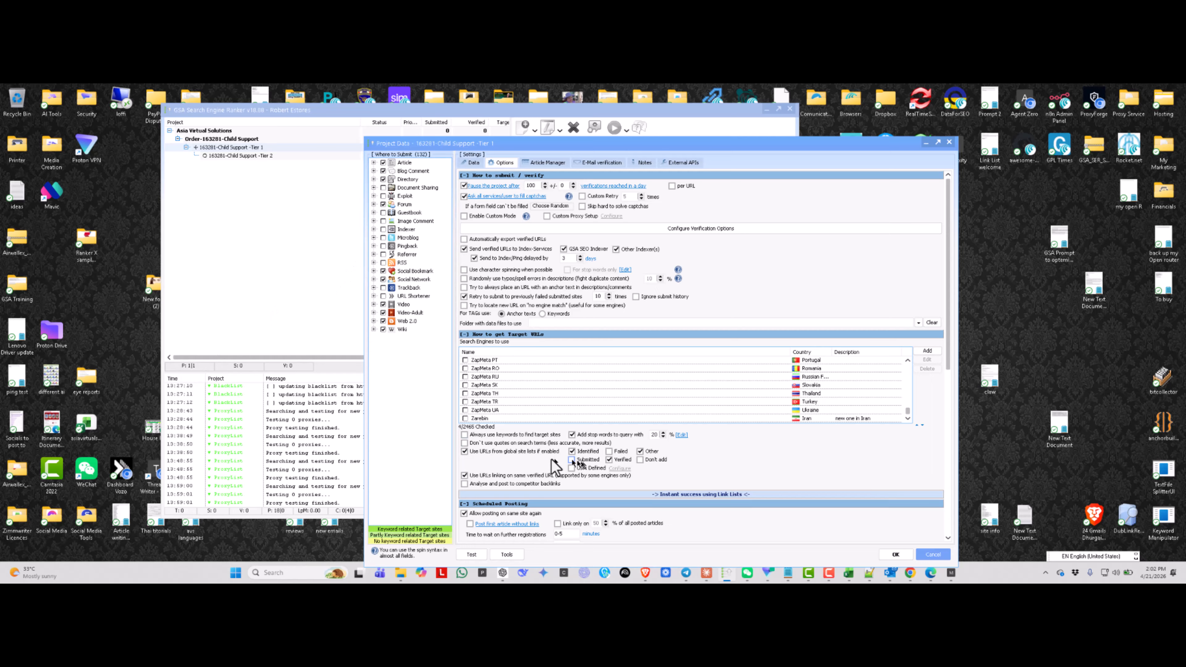
left_click(612, 459)
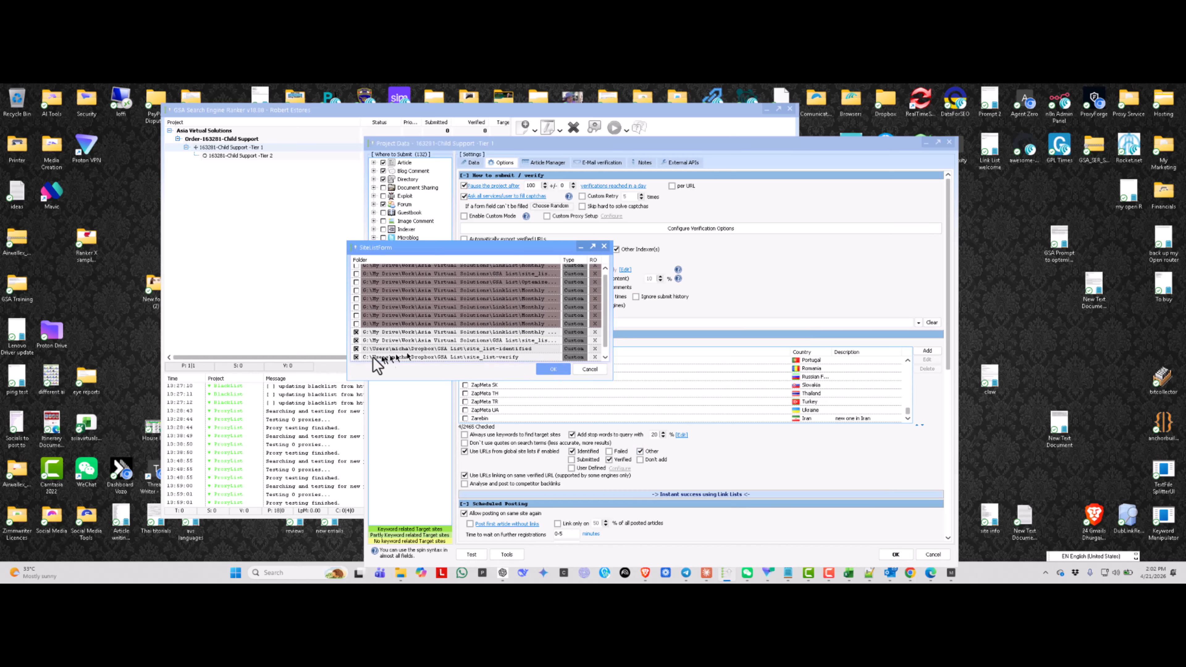
Try a custom site list selection, deselecting site_list-identified and switching individual Linklist and GSA List folders on and off.
left_click(362, 347)
left_click(357, 307)
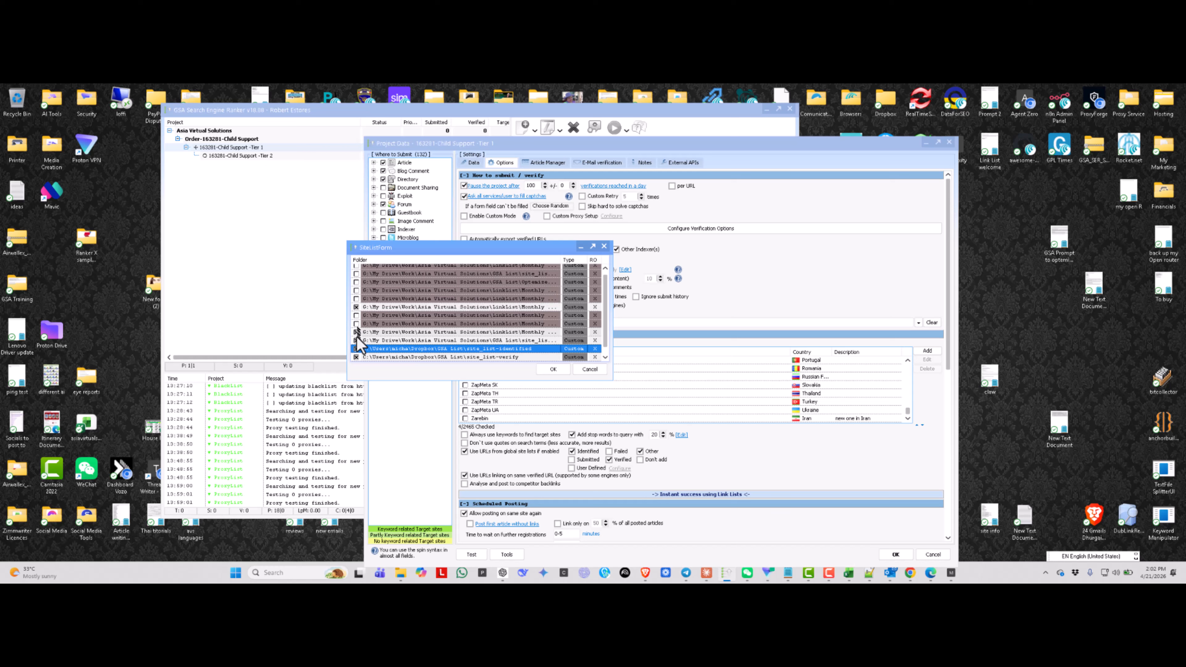
left_click(357, 340)
left_click(356, 332)
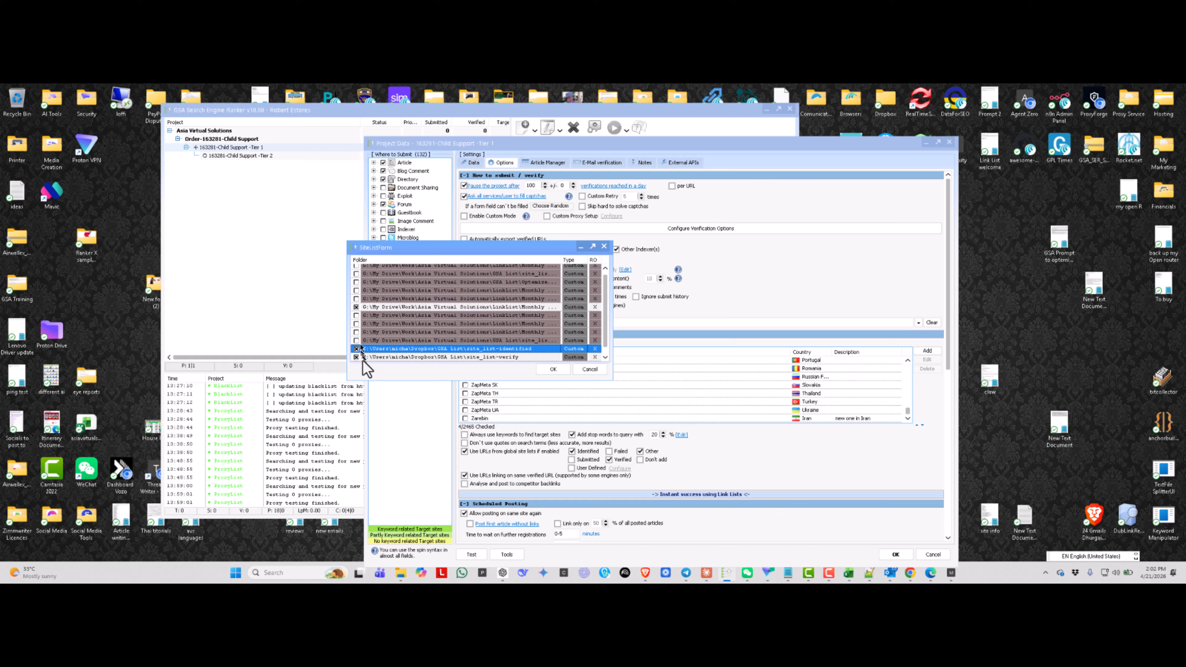
left_click(357, 307)
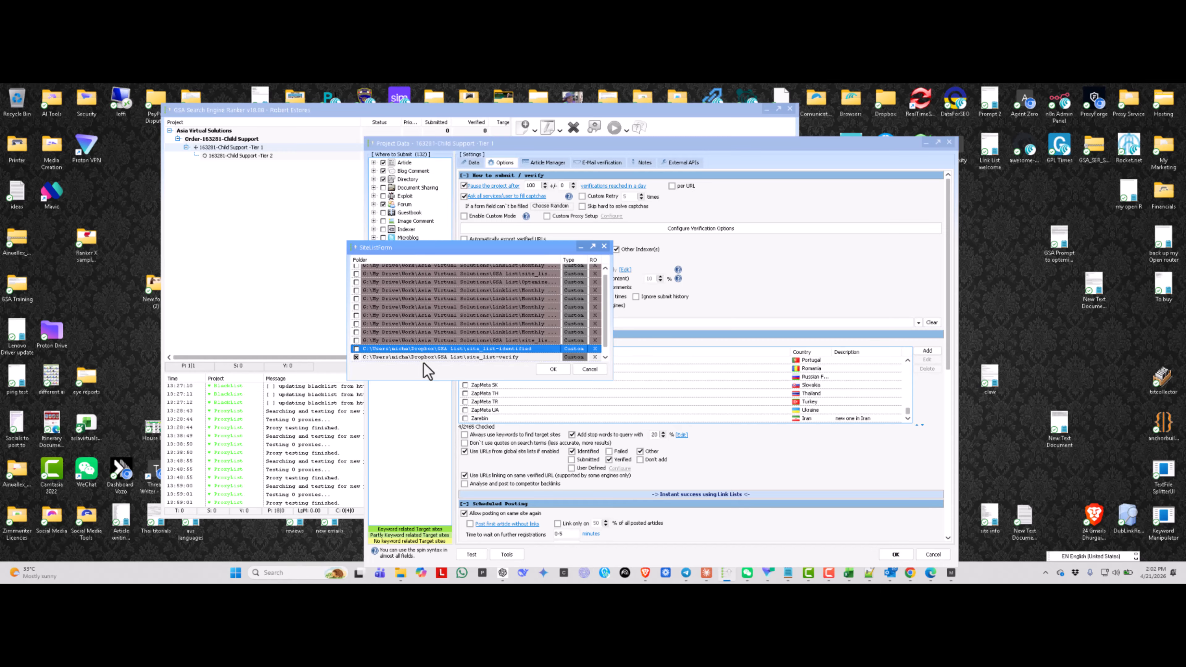
left_click(356, 315)
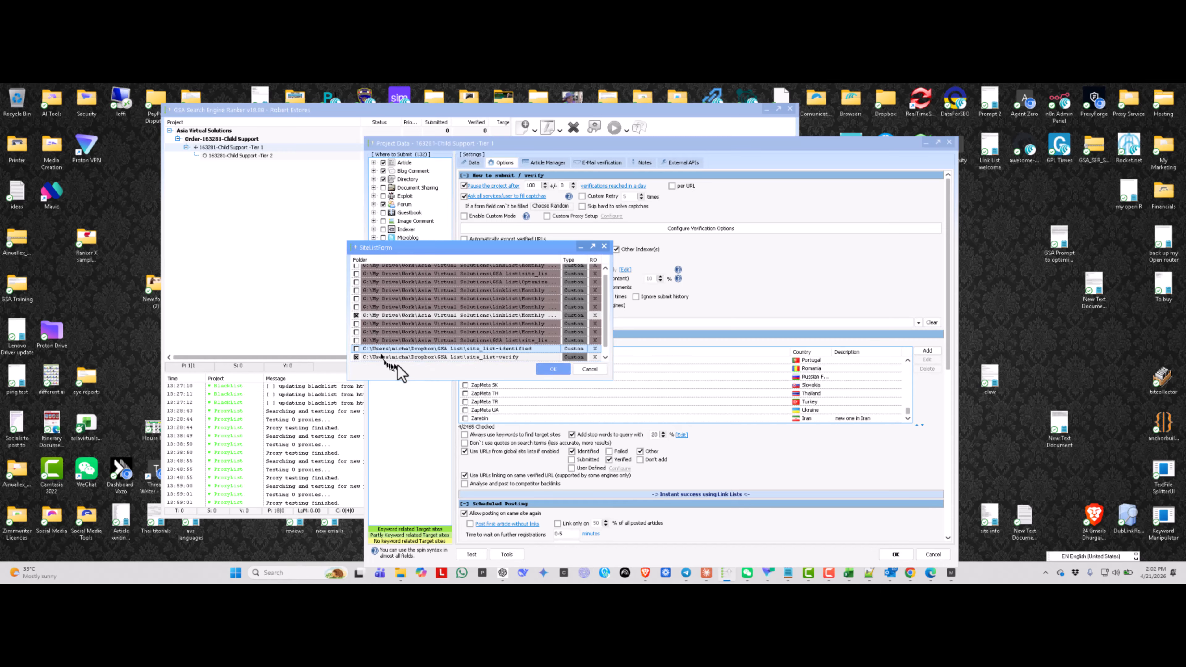
right_click(439, 319)
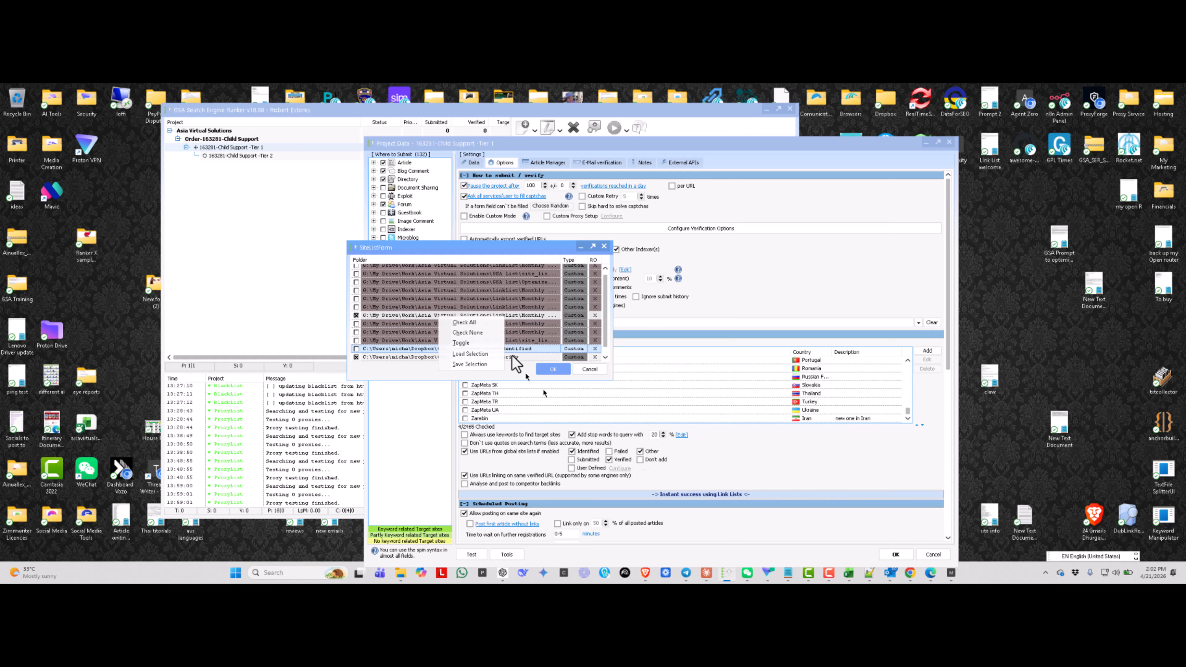
left_click(478, 322)
left_click(553, 369)
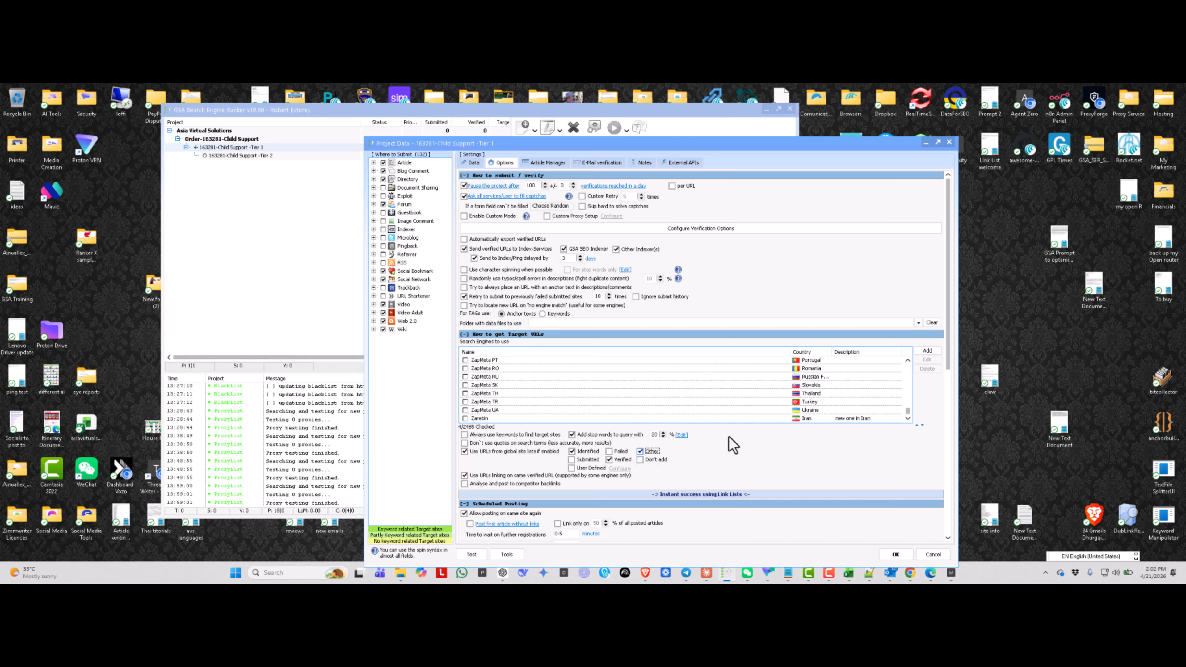
Inspect the user-defined site list folders again while switching global site lists off and on, cancelling the selection each time.
scroll(732, 444, "down", 2)
scroll(733, 443, "down", 2)
scroll(736, 444, "down", 2)
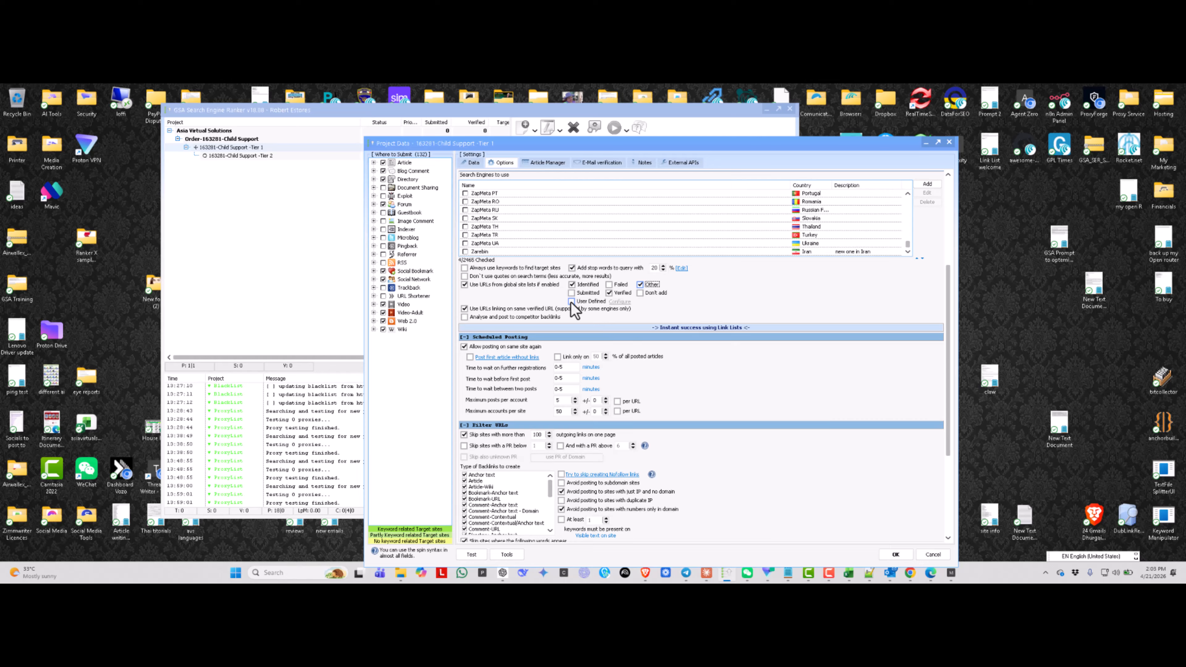
left_click(571, 302)
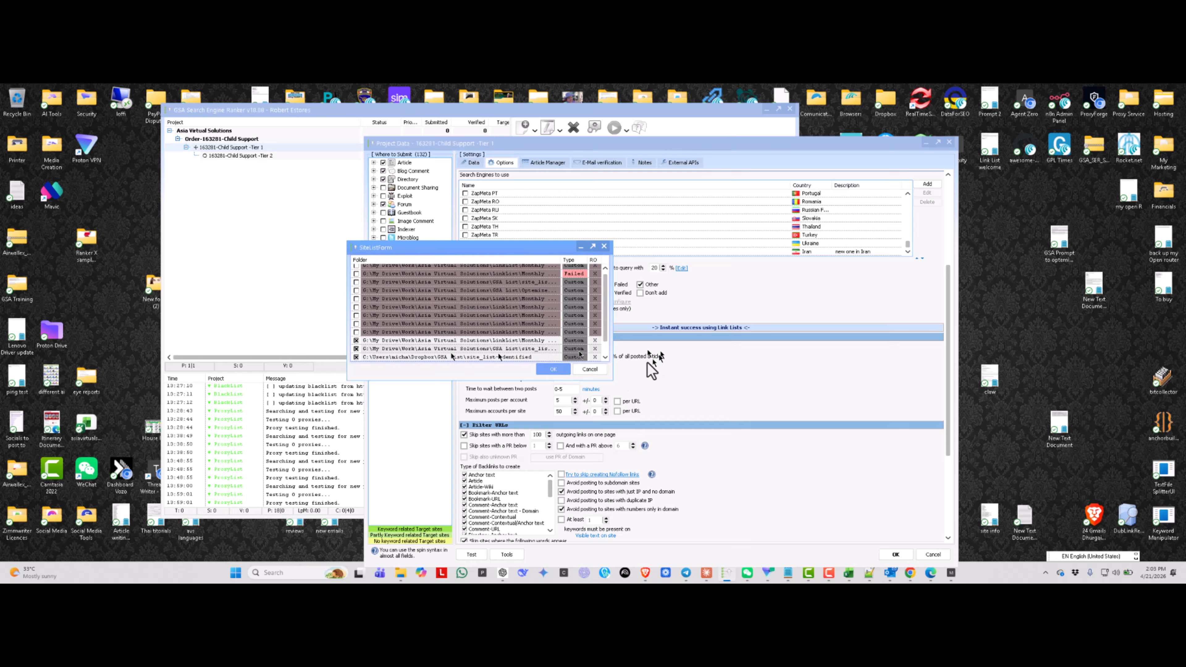
left_click(591, 369)
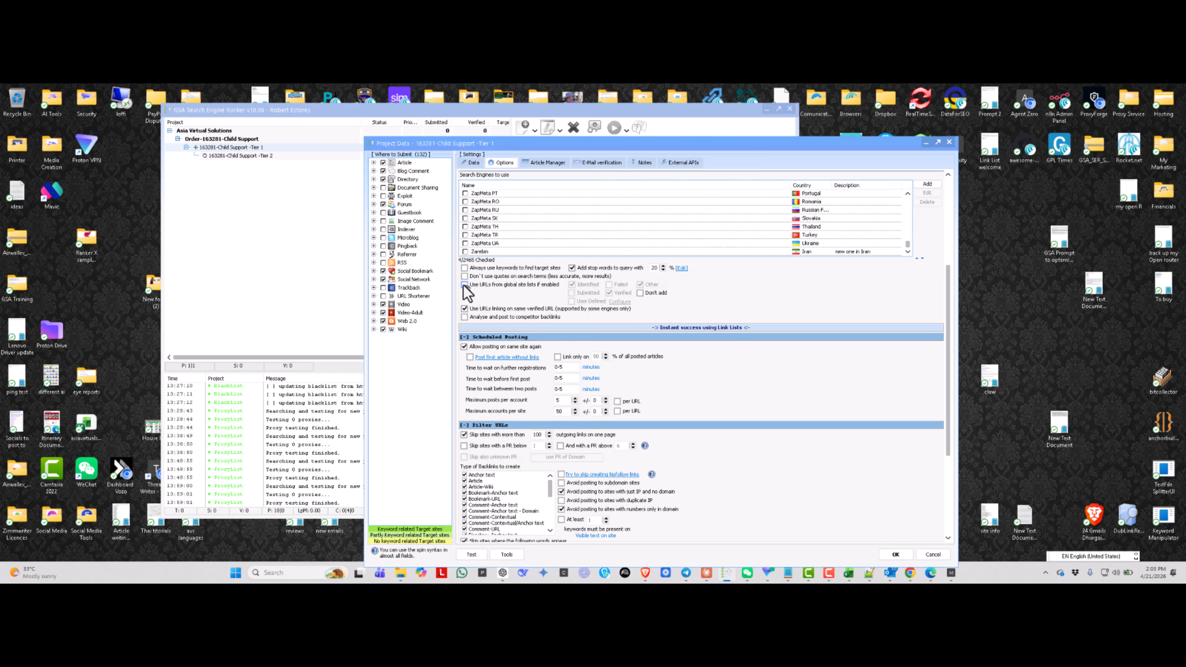
left_click(516, 285)
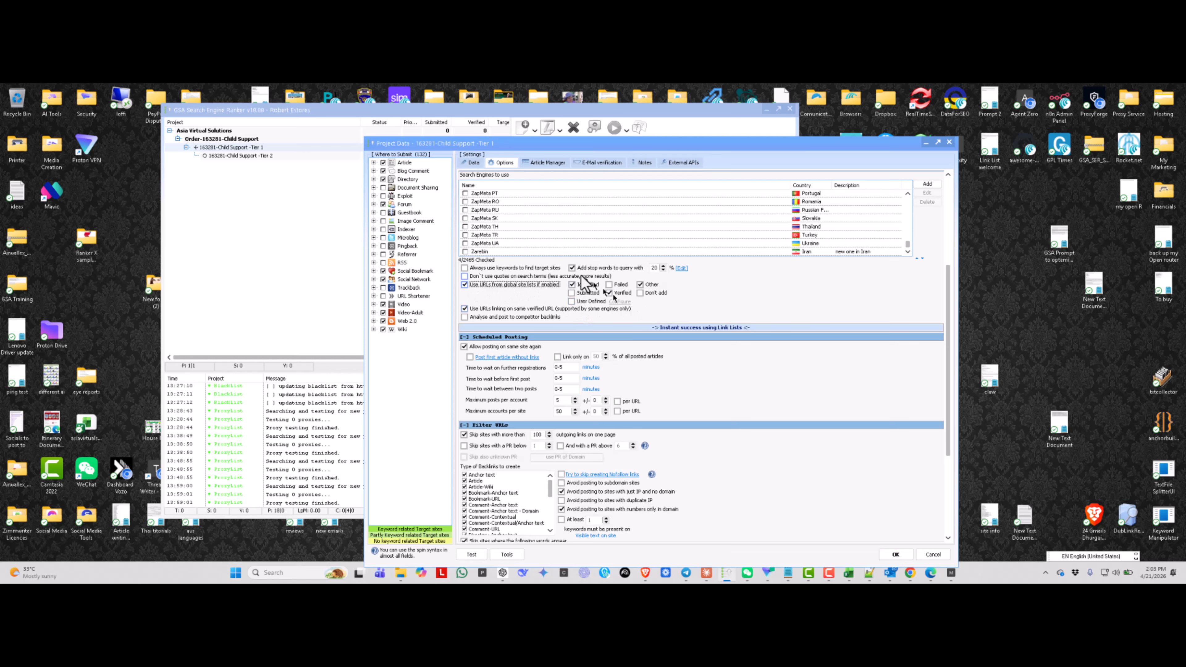
left_click(569, 303)
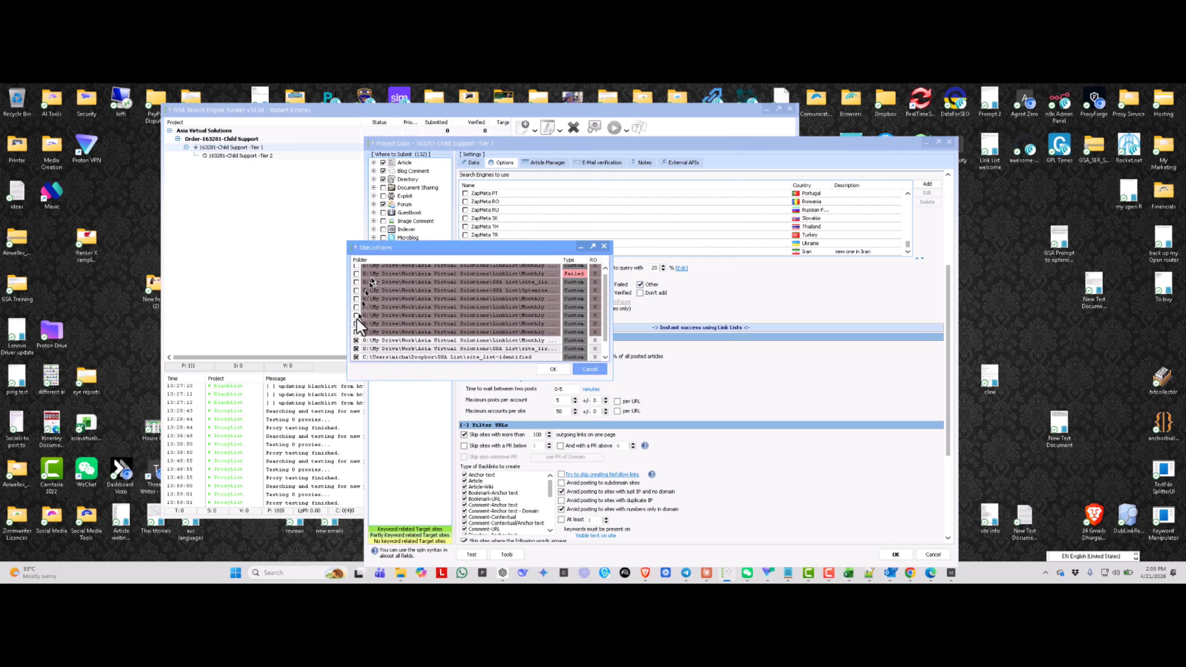
left_click(589, 370)
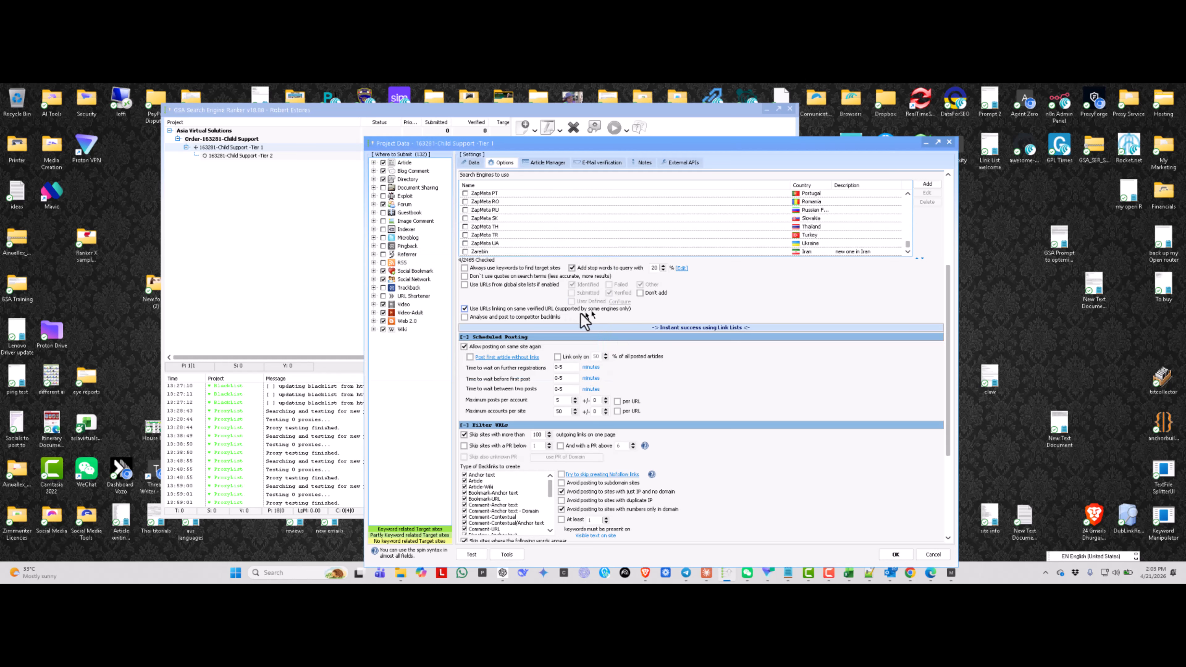
Enable using URLs from global site lists and disable using URLs linking on same verified URL.
left_click(464, 285)
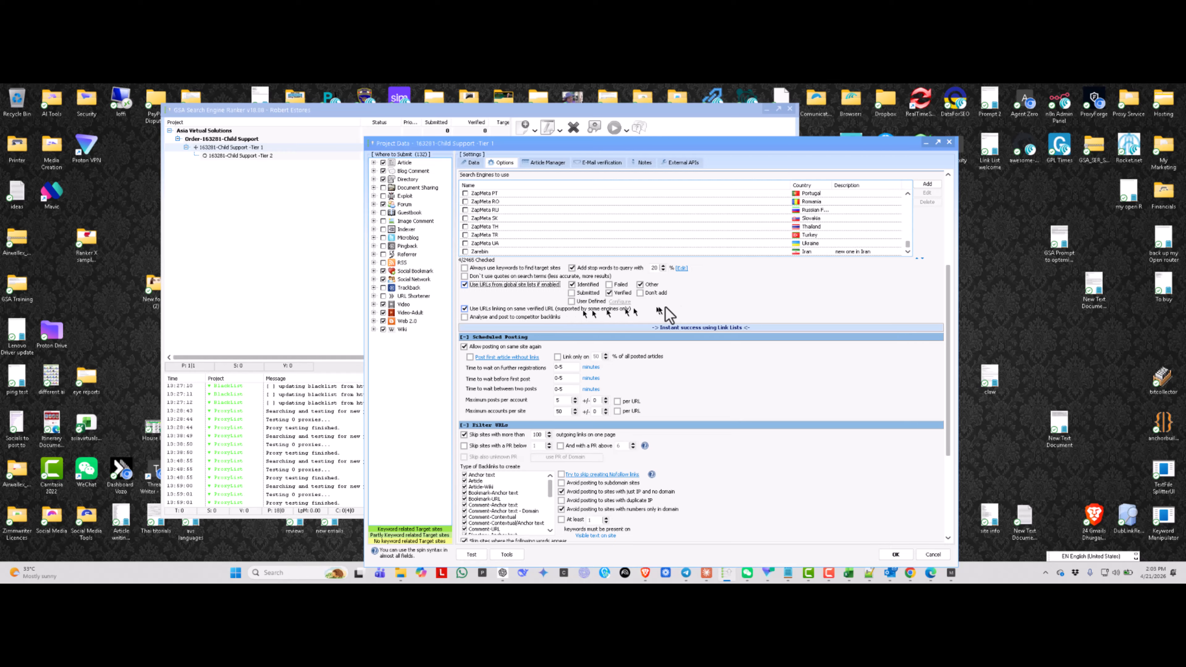
left_click(464, 308)
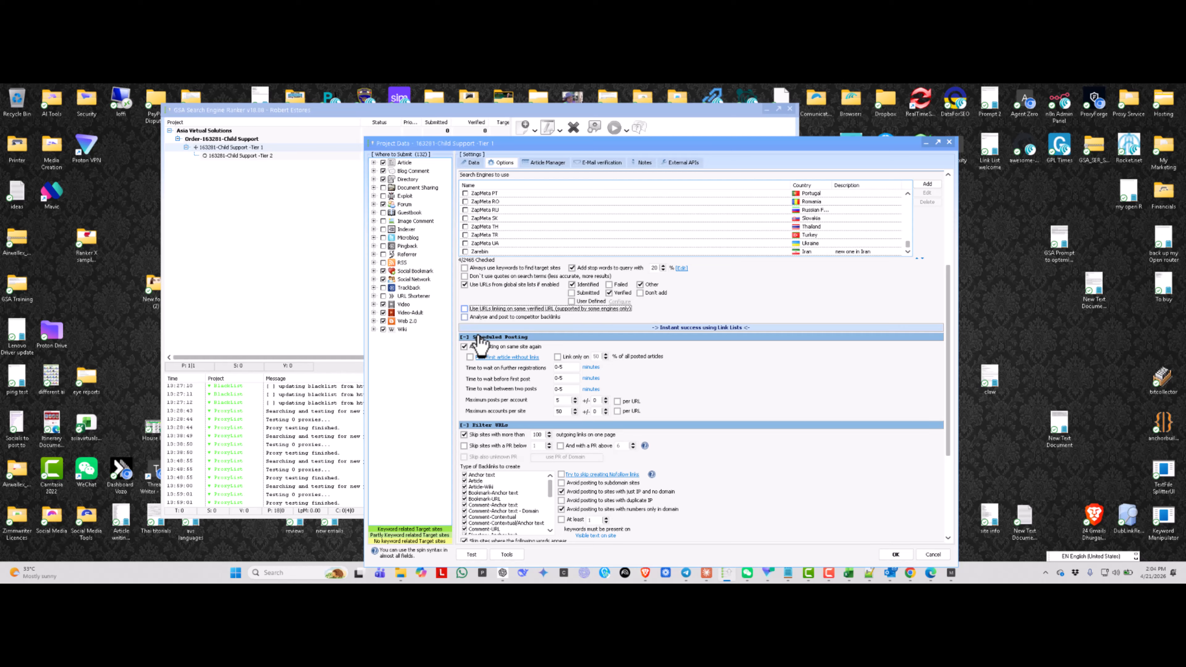
Try disallowing repeated posting on the same site under Scheduled Posting and allow it again.
scroll(768, 408, "down", 1)
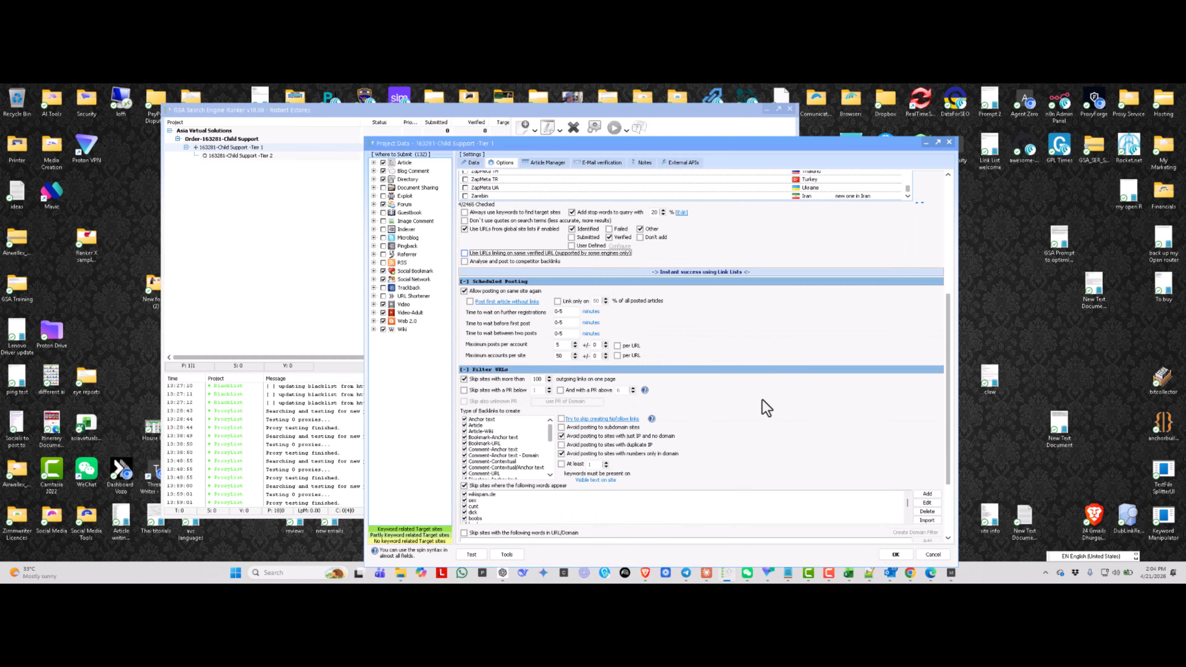
scroll(767, 408, "down", 1)
scroll(767, 408, "up", 1)
left_click(463, 291)
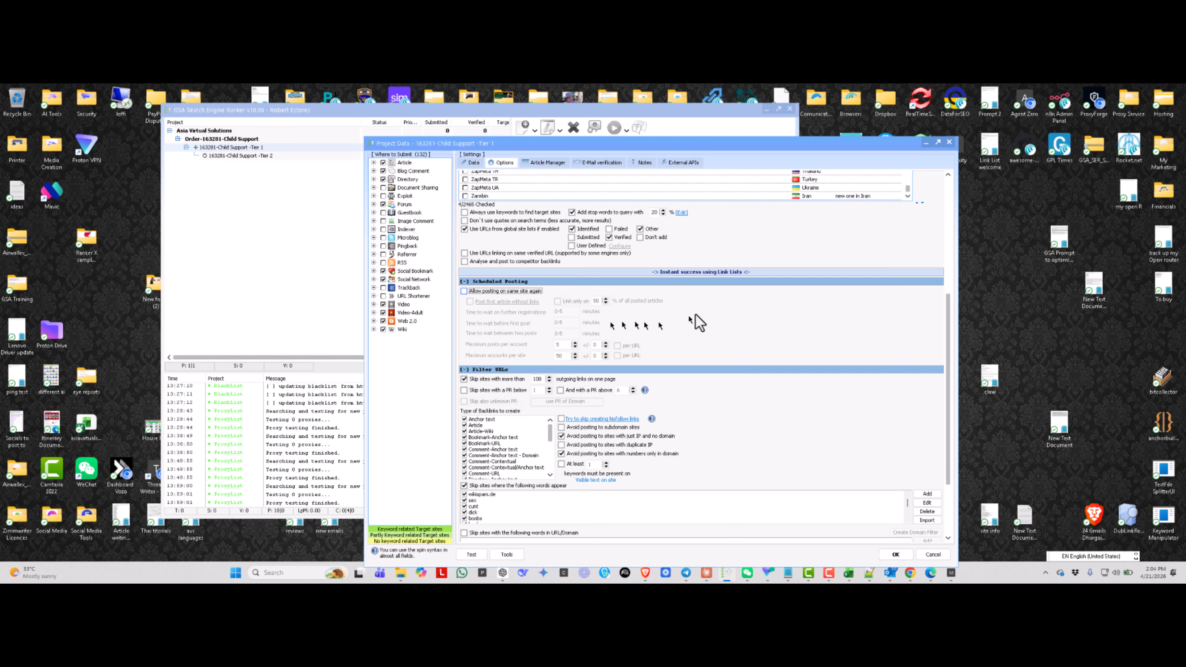
left_click(463, 291)
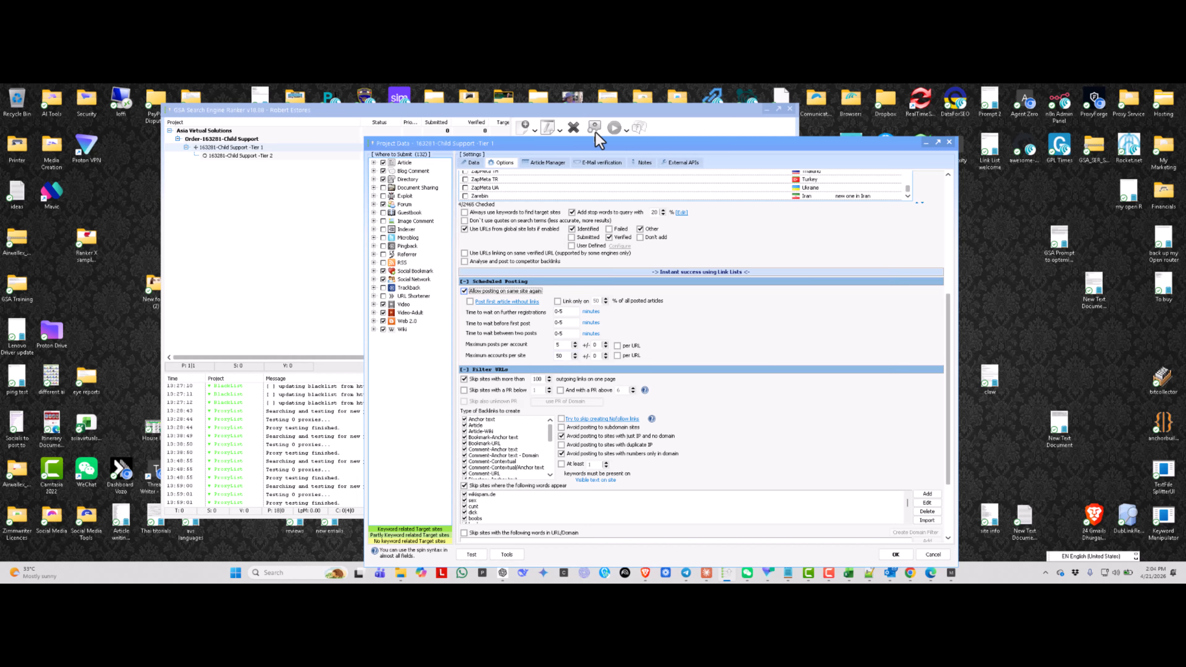
Review the project's e-mail verification accounts, and return to the options to examine the scheduled posting limits and URL filters.
left_click(599, 164)
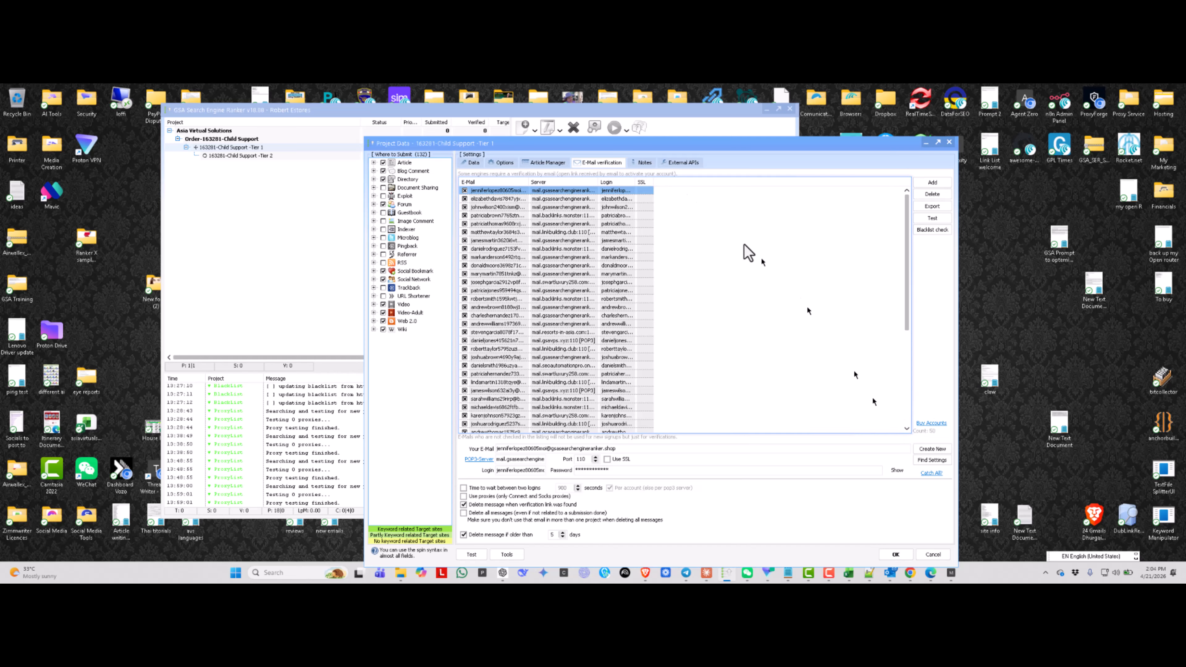
left_click(508, 163)
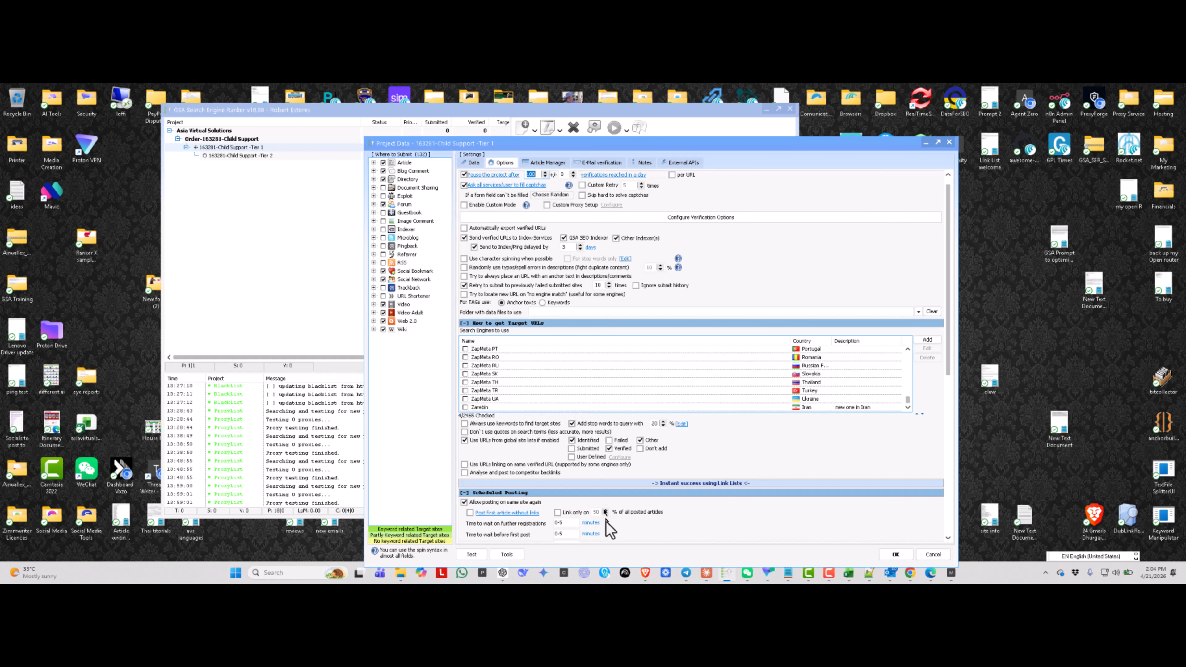
scroll(606, 522, "down", 10)
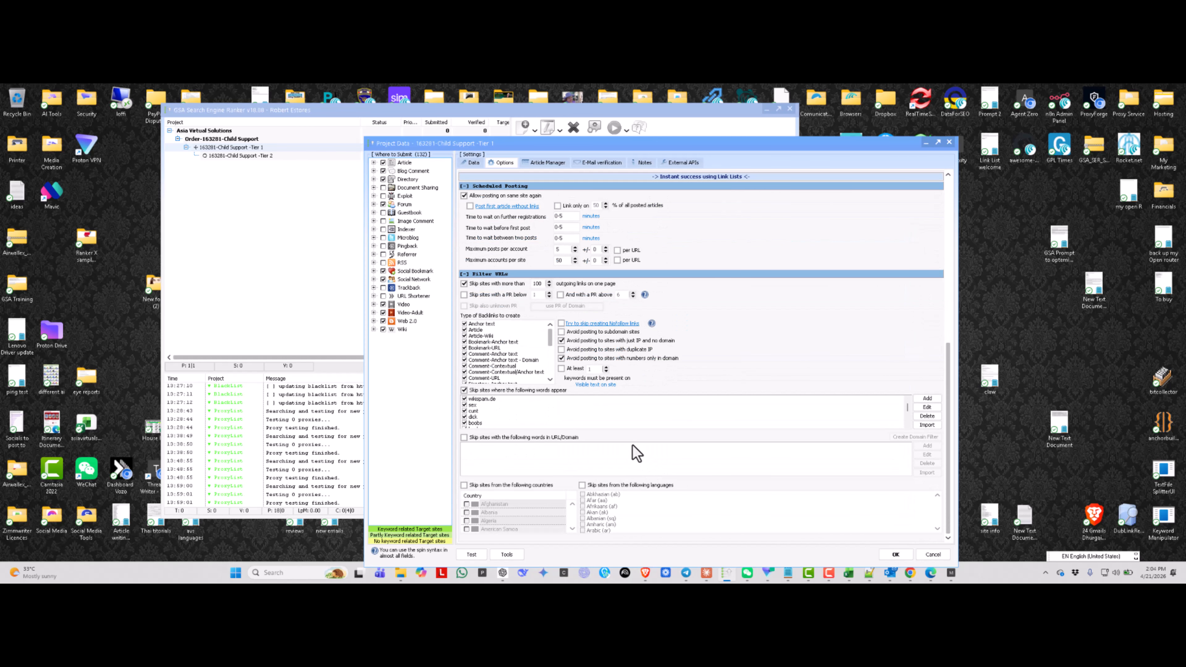
scroll(635, 451, "up", 3)
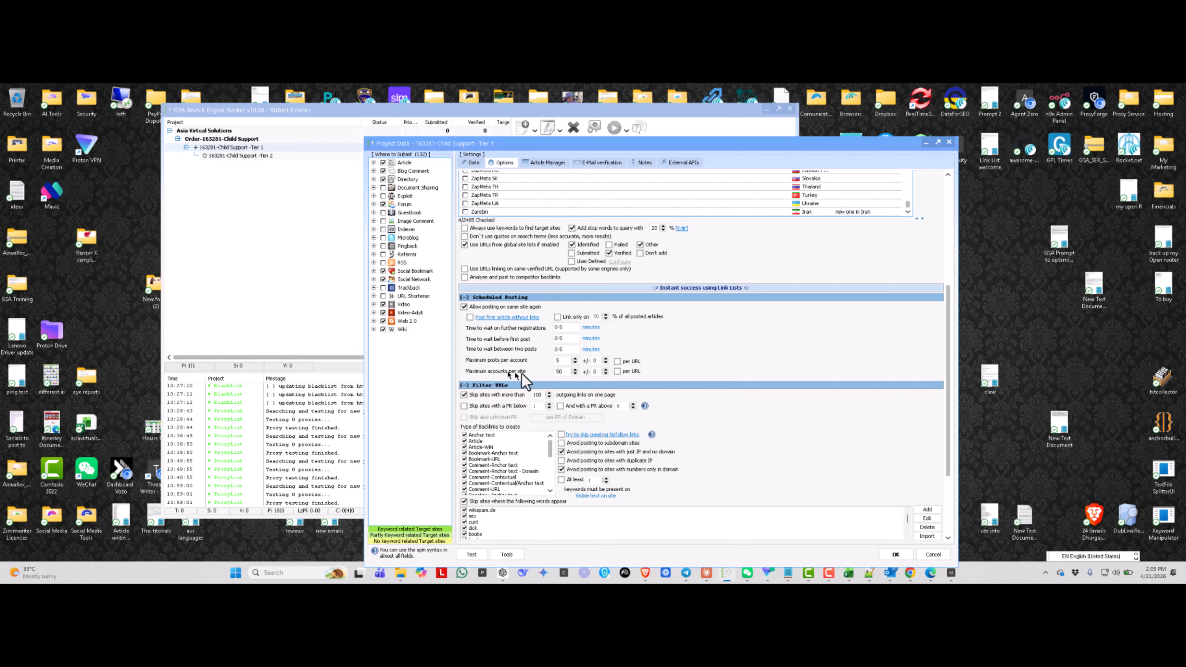
Examine the Scheduled Posting limits per account and site, the outgoing-links limit and the types of backlinks to create.
double_click(559, 372)
left_click(600, 362)
left_click_drag(599, 361, 591, 361)
scroll(492, 363, "down", 2)
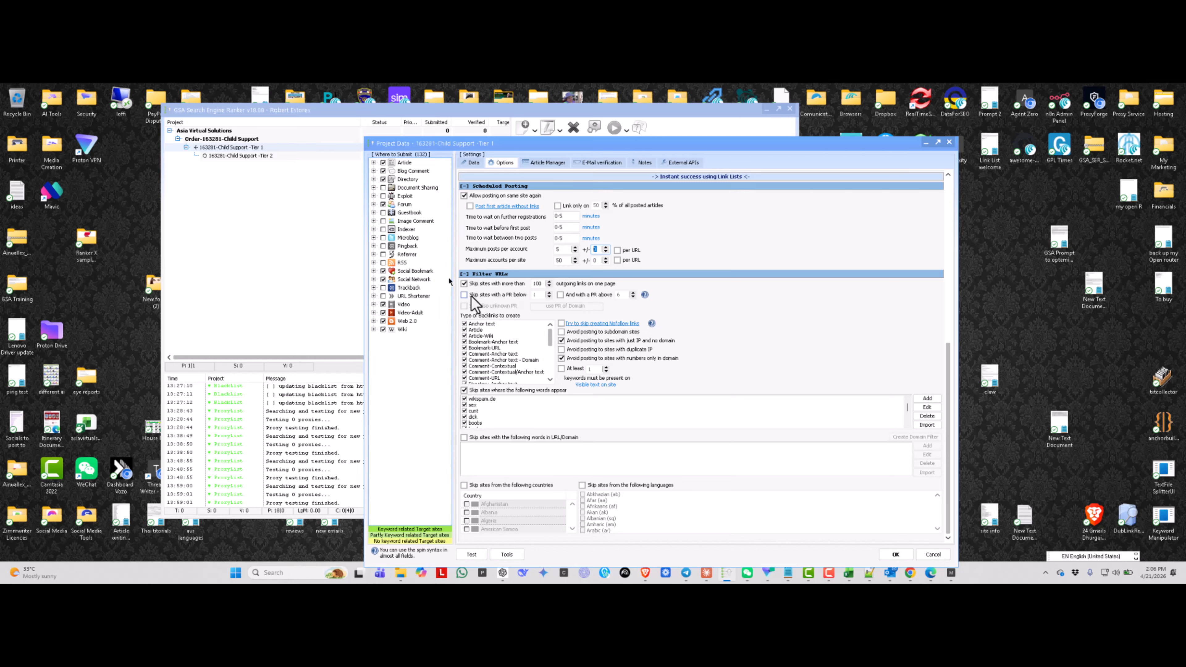
double_click(537, 284)
right_click(508, 330)
left_click(536, 336)
scroll(537, 402, "down", 2)
Try requiring keywords on target sites, cycle their required location to Anywhere, and disable the requirement again.
left_click(561, 370)
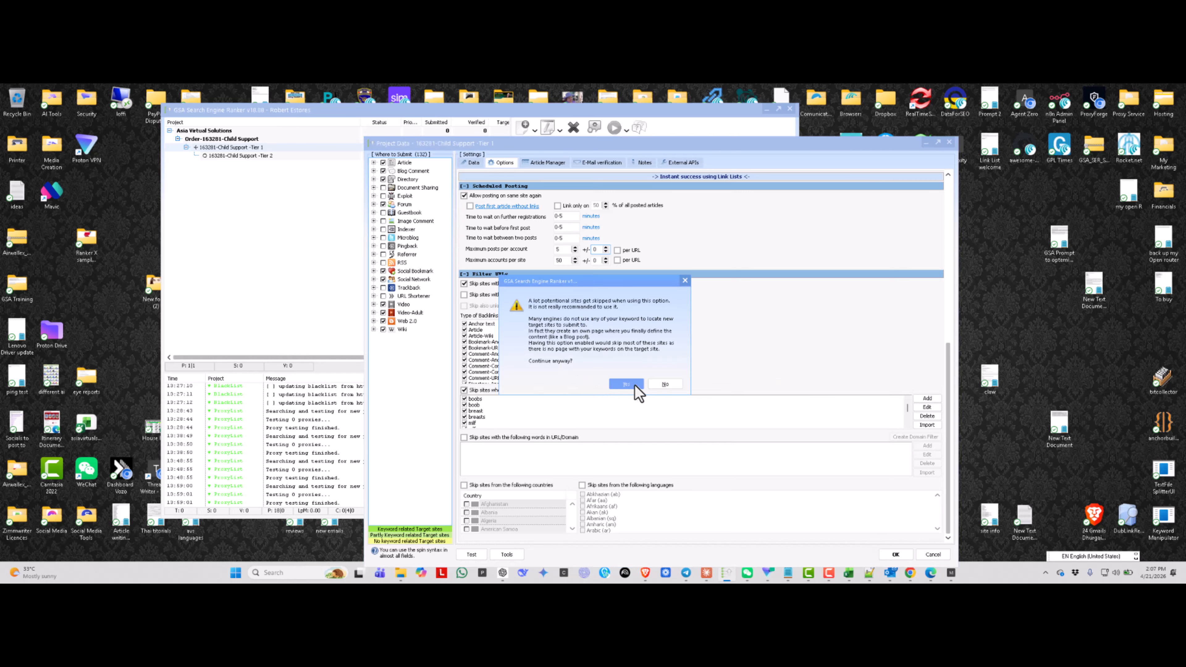
left_click(626, 384)
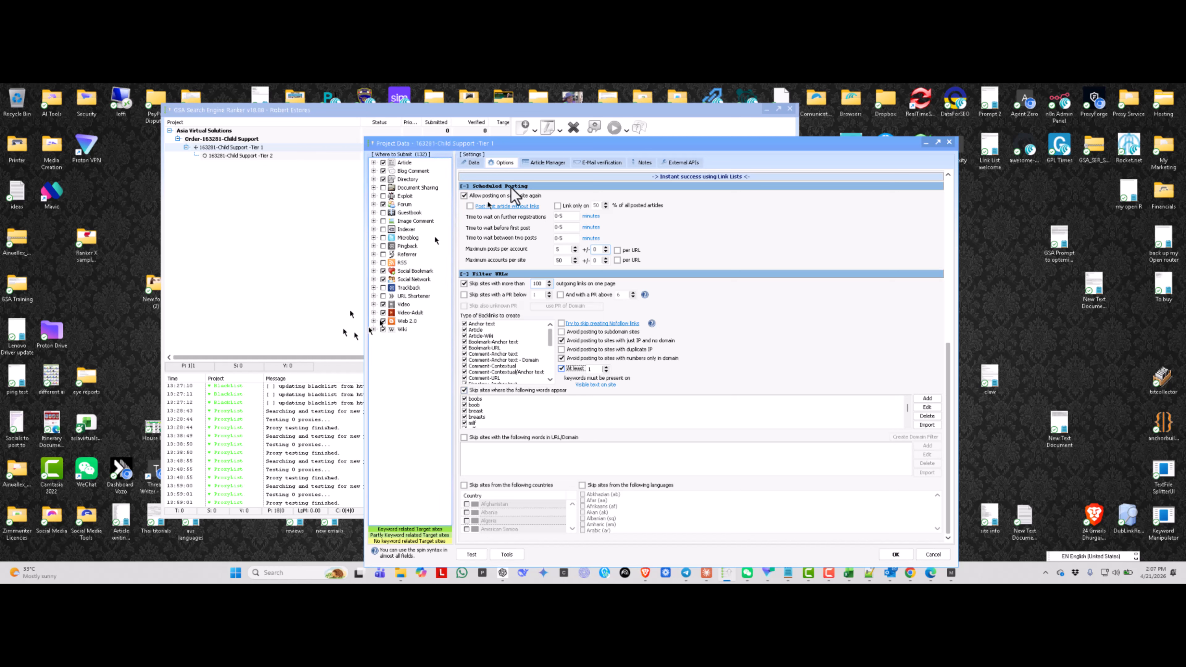
left_click(596, 386)
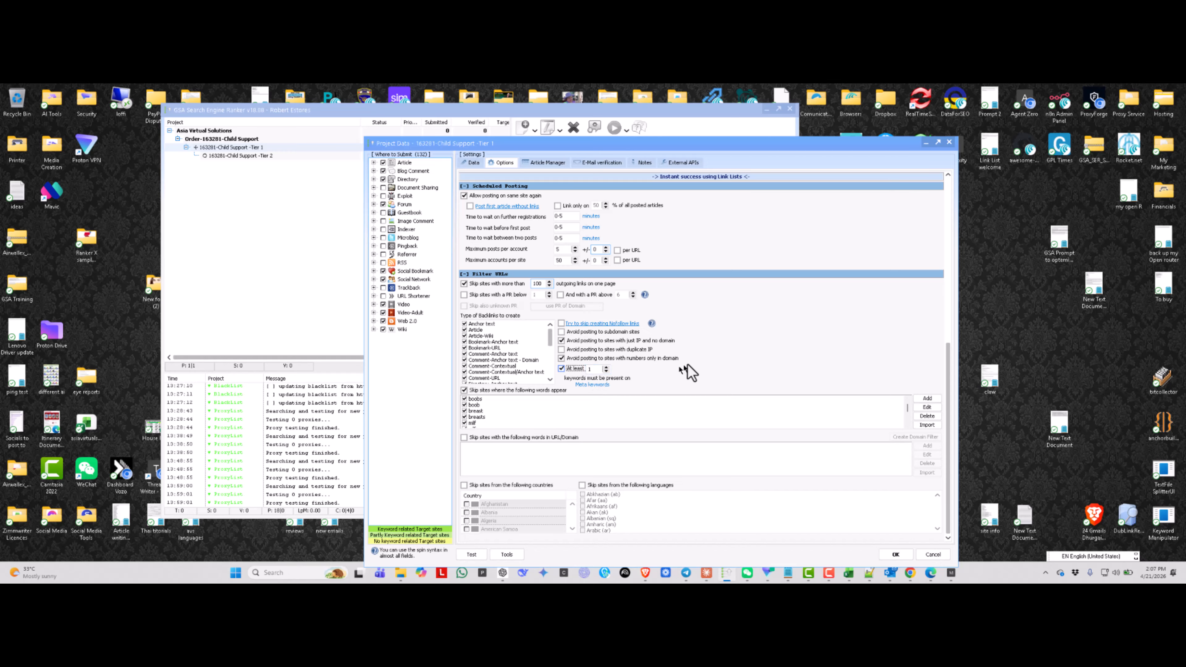
left_click(602, 385)
left_click(603, 385)
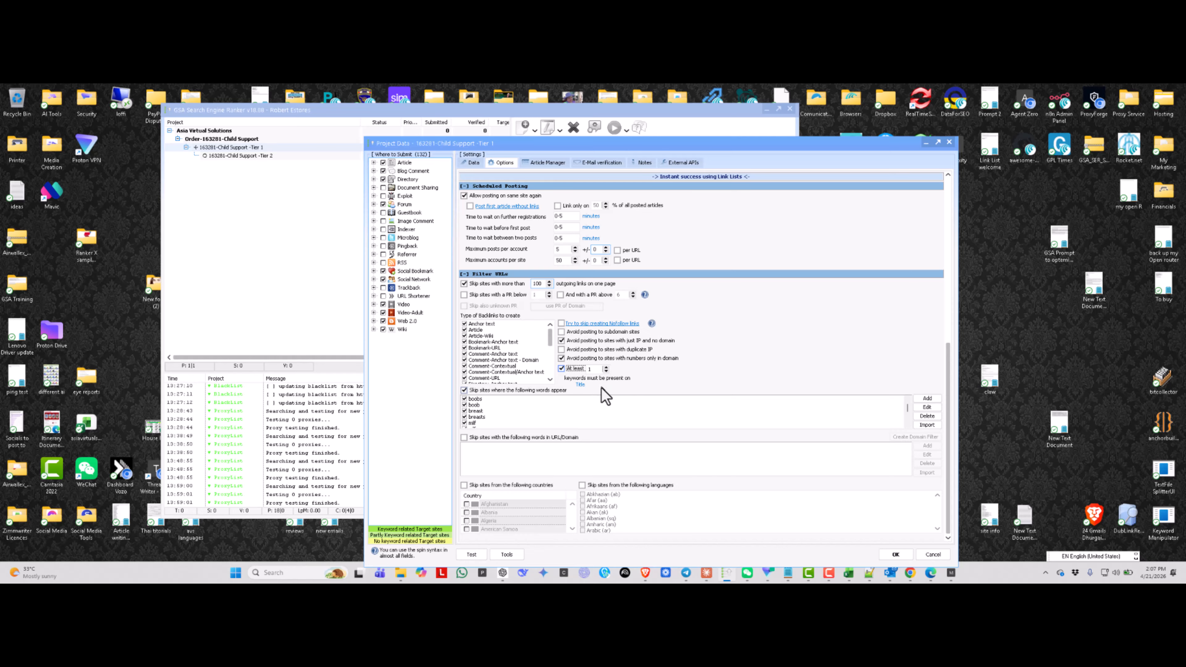
left_click(579, 383)
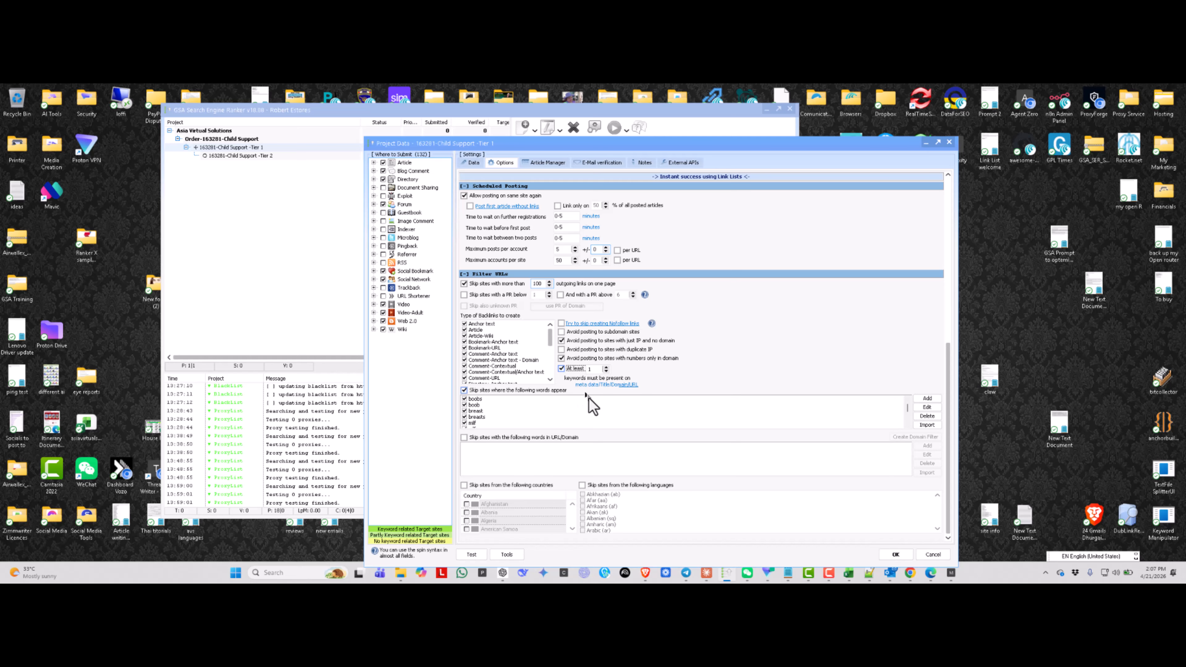
left_click(615, 386)
left_click(561, 370)
Uncheck black jack, blackjack and video poker in the list of words for which sites are skipped.
scroll(509, 411, "up", 5)
scroll(514, 409, "up", 5)
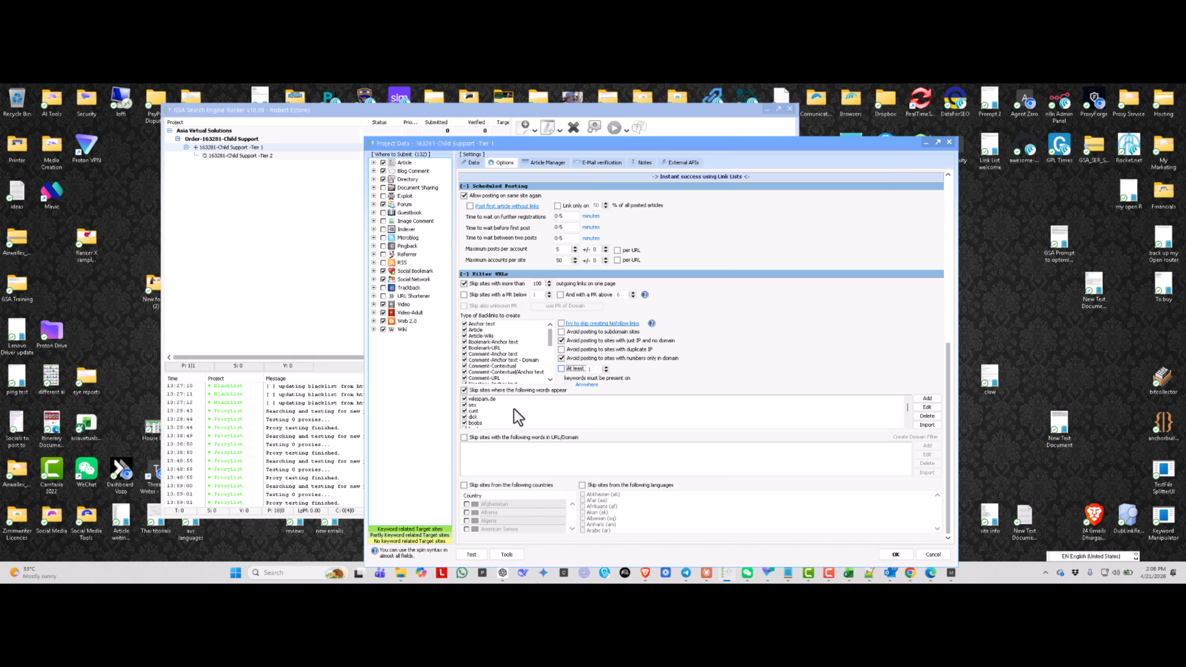
scroll(515, 409, "down", 5)
scroll(521, 407, "down", 10)
scroll(527, 413, "down", 10)
scroll(528, 412, "down", 10)
scroll(527, 413, "down", 10)
scroll(527, 413, "up", 2)
left_click(463, 405)
left_click(463, 398)
left_click(464, 412)
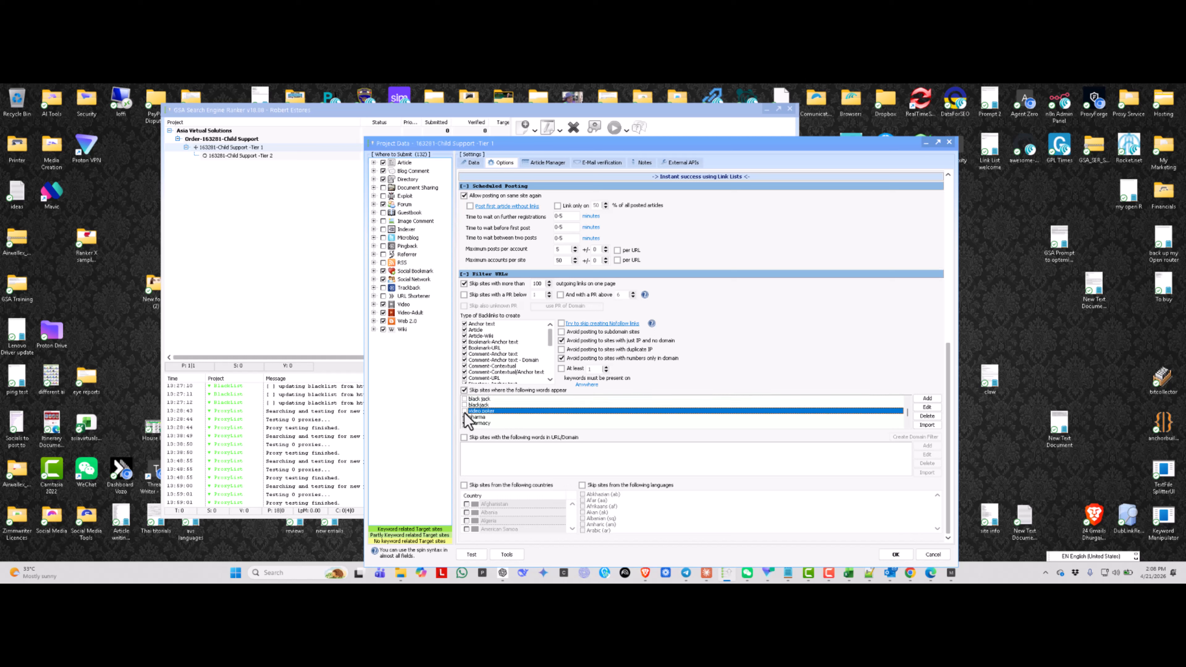
Uncheck the gambling-related skip words poker, gambling and casino as well.
scroll(501, 409, "up", 1)
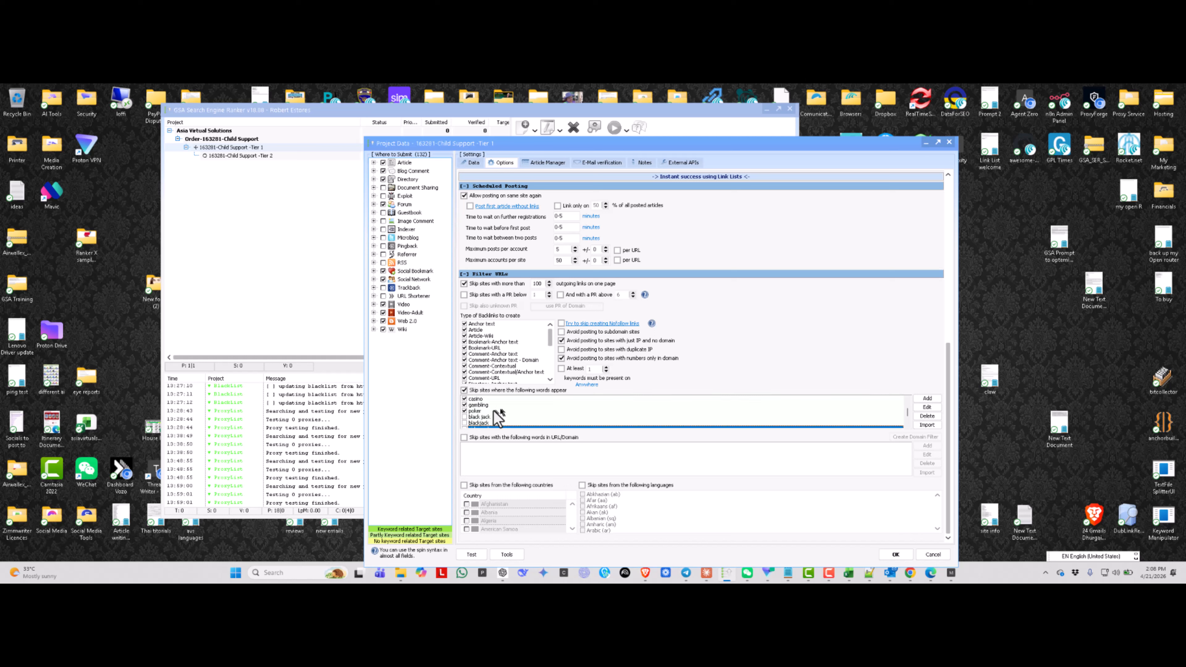
left_click(465, 411)
left_click(464, 405)
left_click(464, 399)
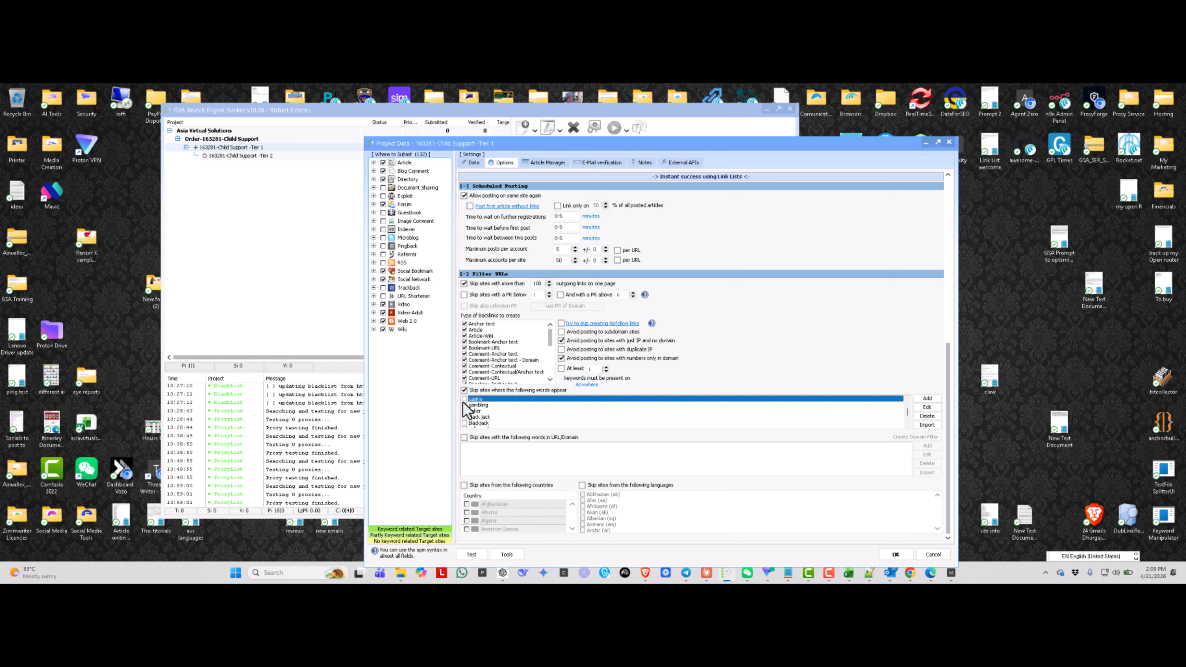
left_click(485, 413)
Review the skip words and check casino, gambling, poker, black jack, blackjack and video poker again.
scroll(568, 398, "down", 1)
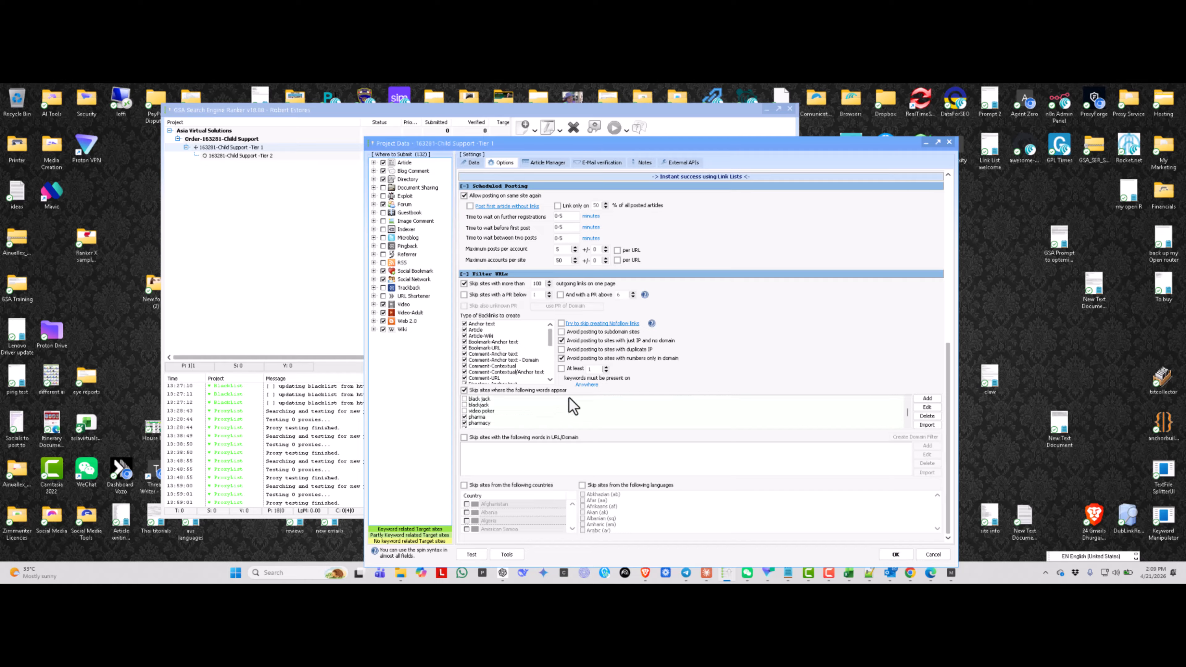
scroll(569, 398, "down", 1)
scroll(569, 398, "up", 2)
scroll(569, 398, "down", 1)
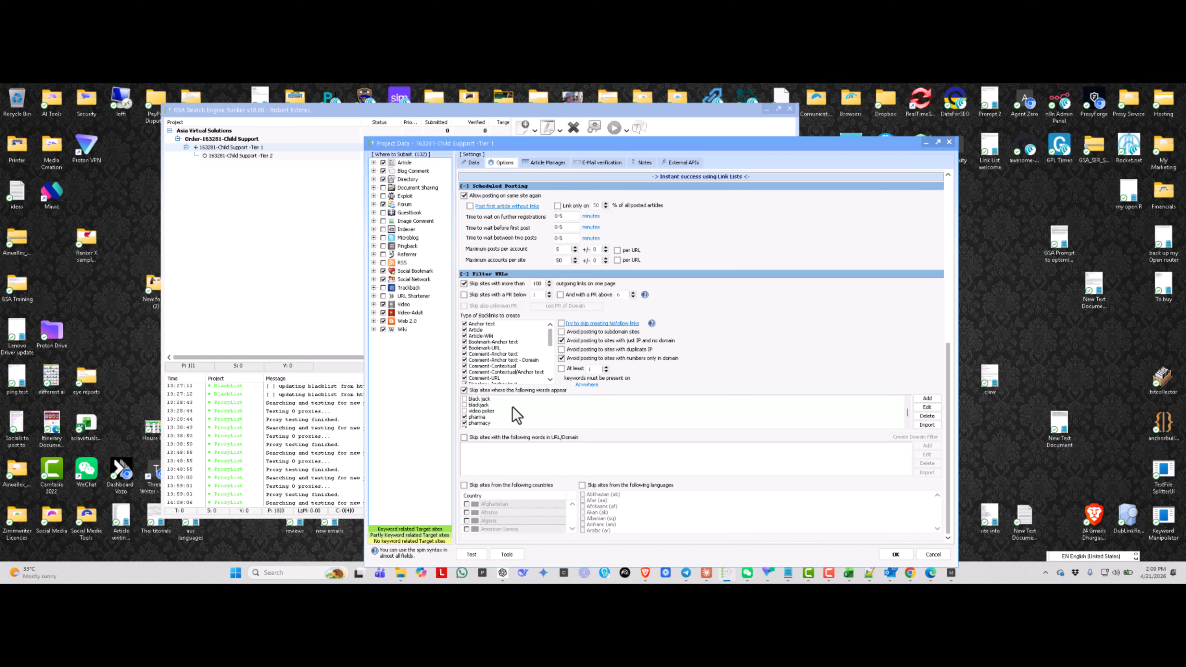
scroll(499, 406, "up", 1)
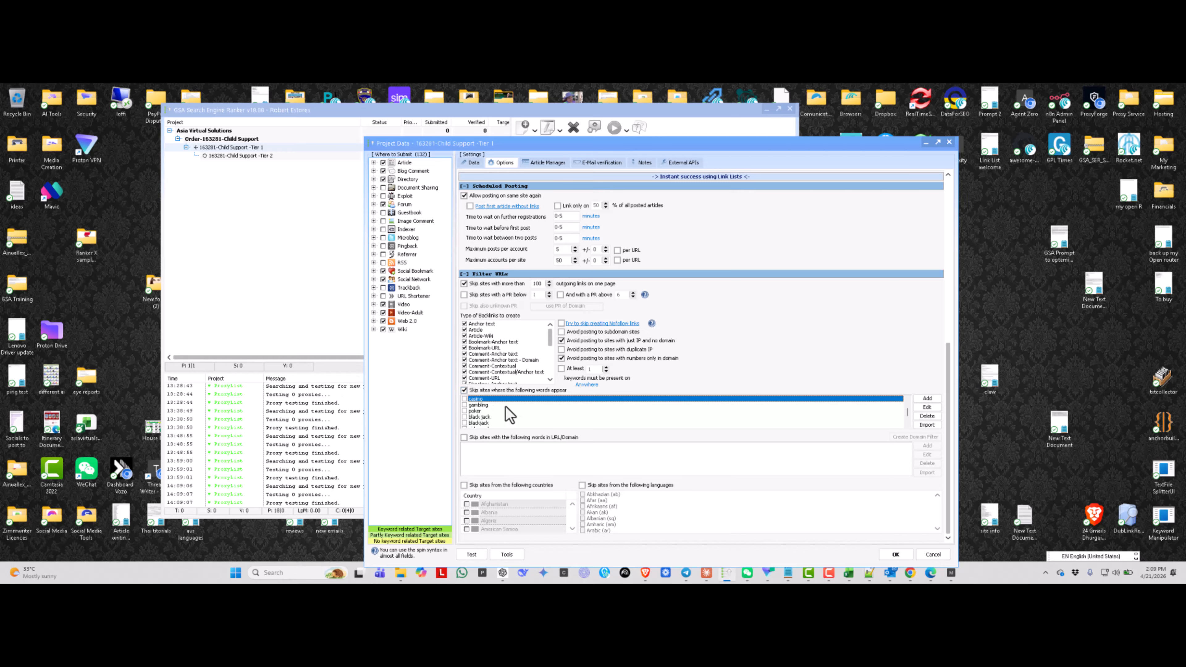
scroll(509, 414, "up", 1)
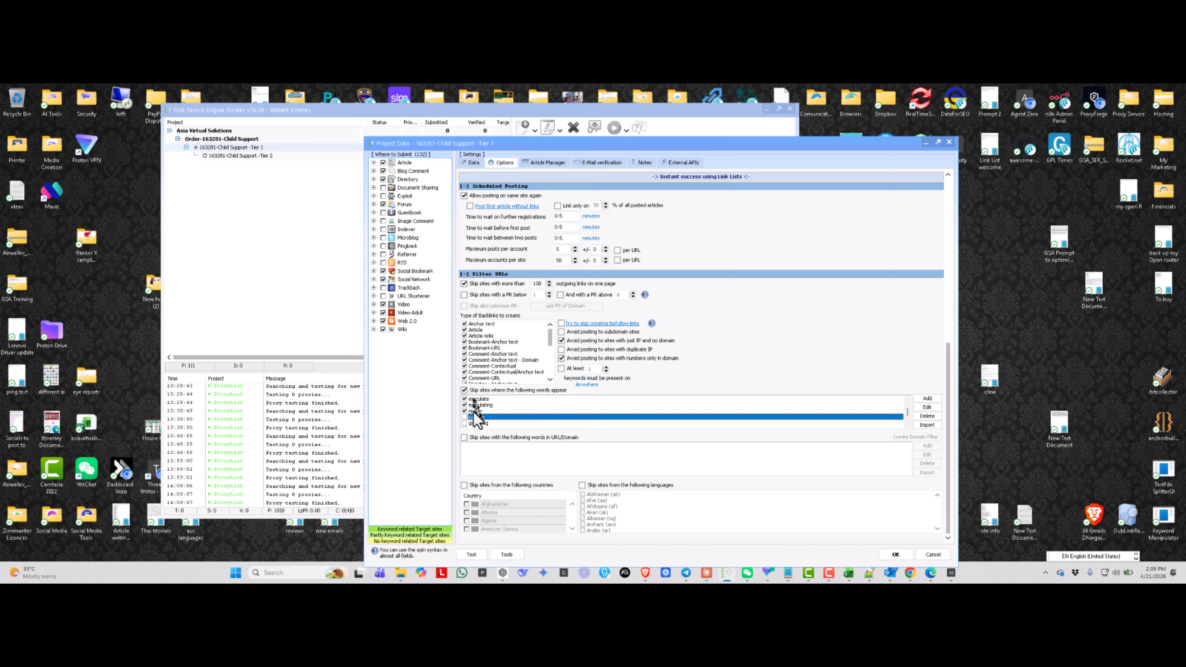
scroll(502, 420, "down", 1)
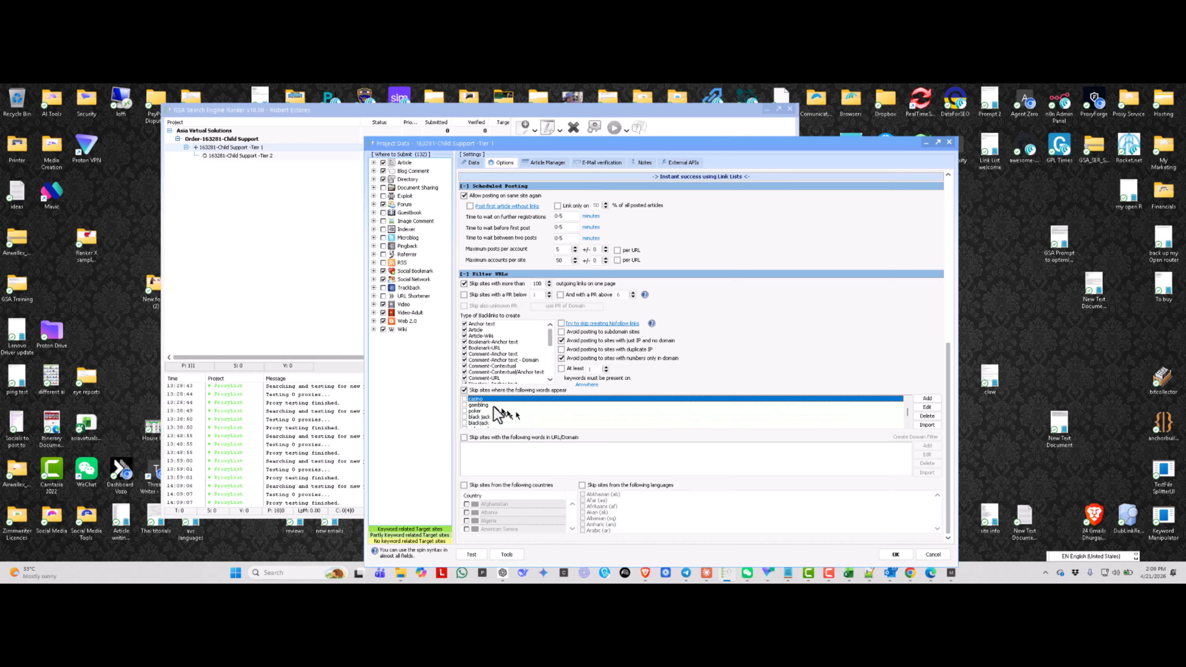
left_click(465, 398)
left_click(464, 405)
left_click(464, 411)
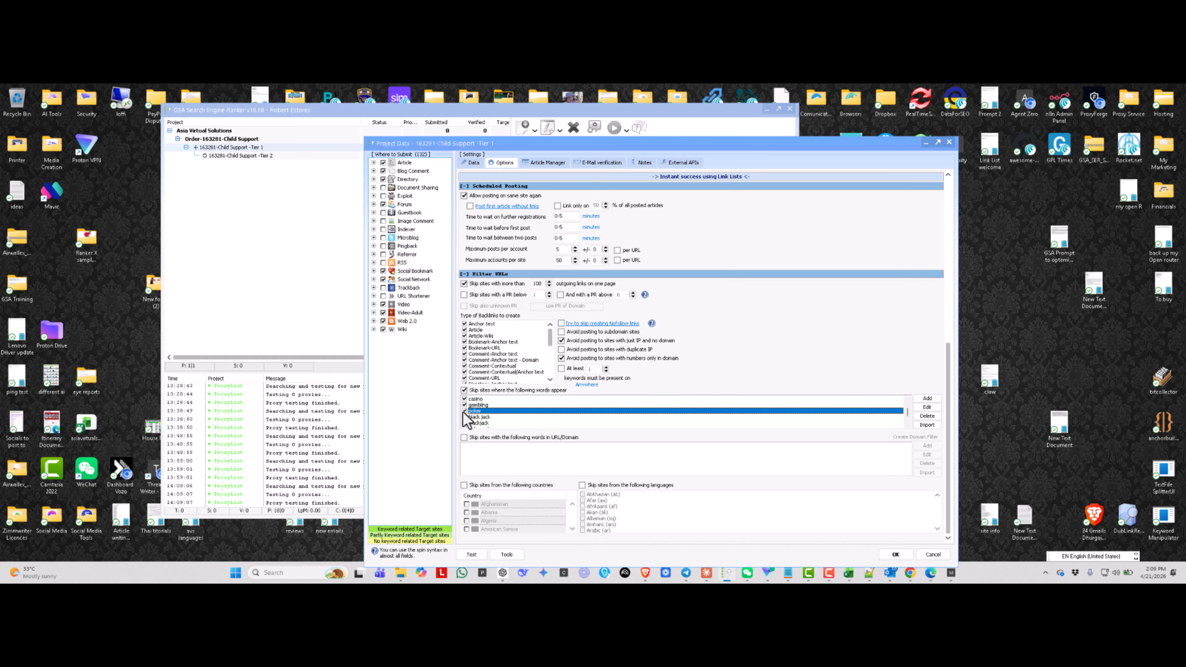
left_click(465, 417)
left_click(465, 422)
scroll(515, 416, "down", 1)
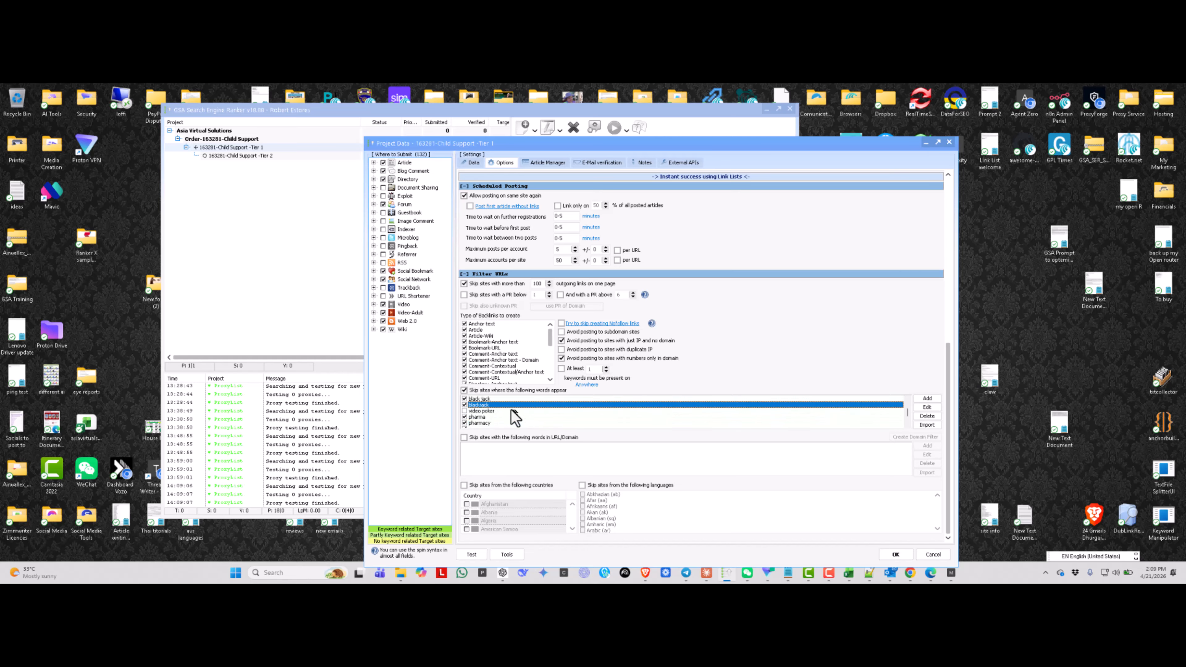
left_click(464, 411)
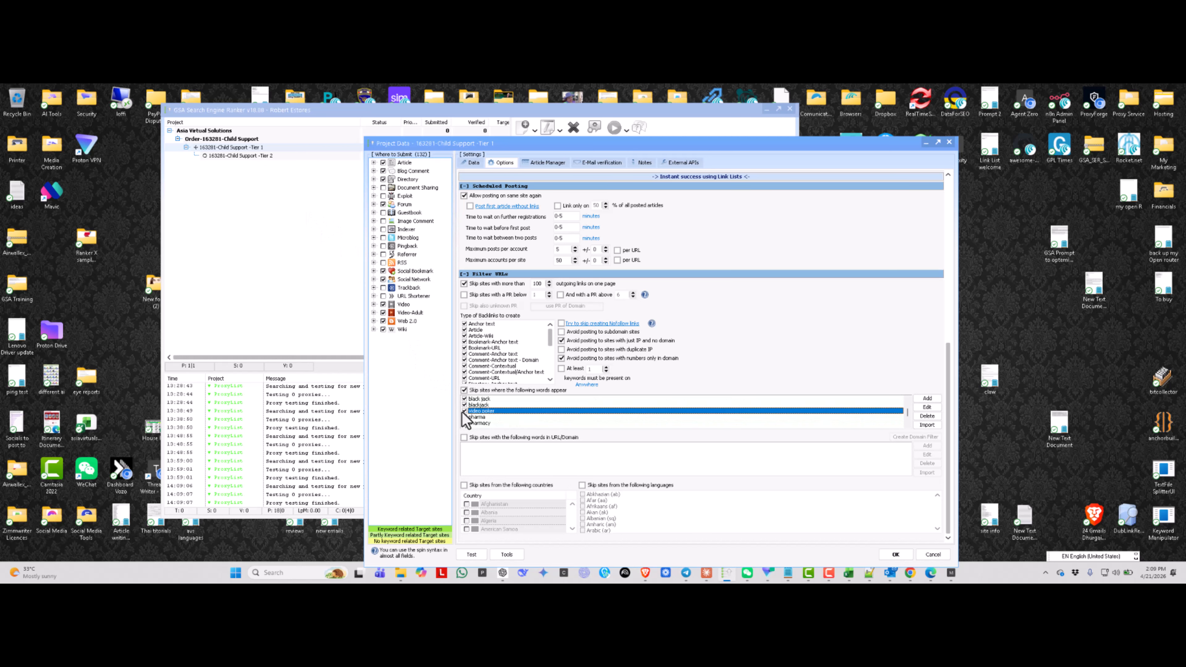
Check all words in the skip list, and switch skipping sites by appearing words off and on again.
right_click(541, 400)
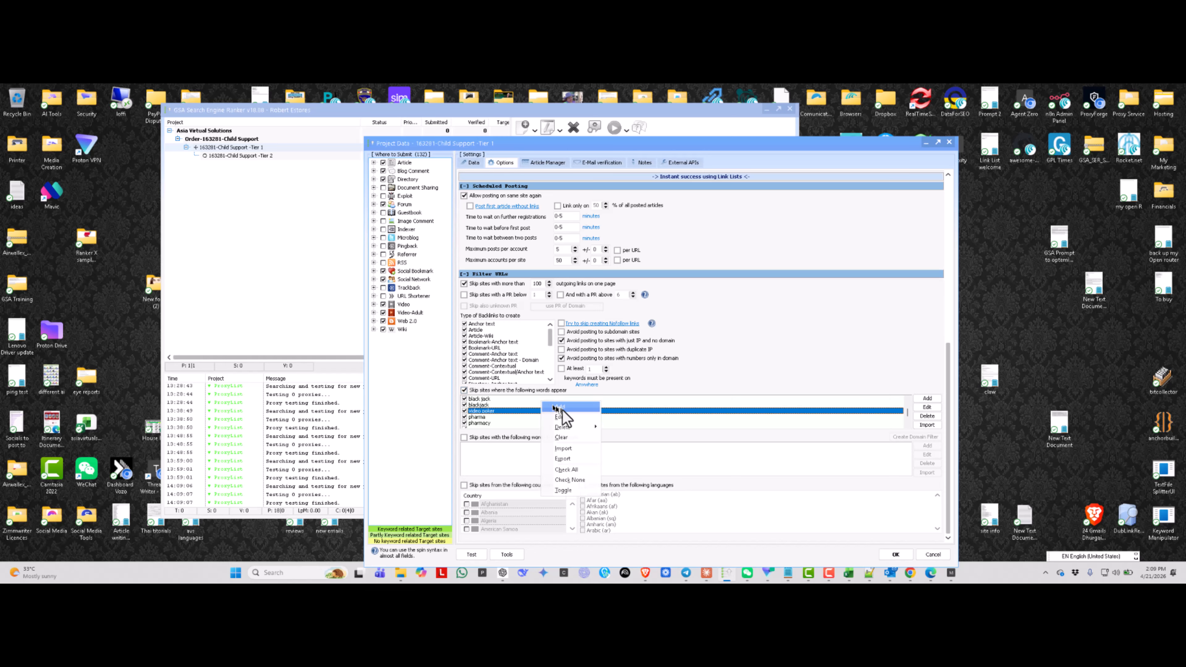
left_click(570, 469)
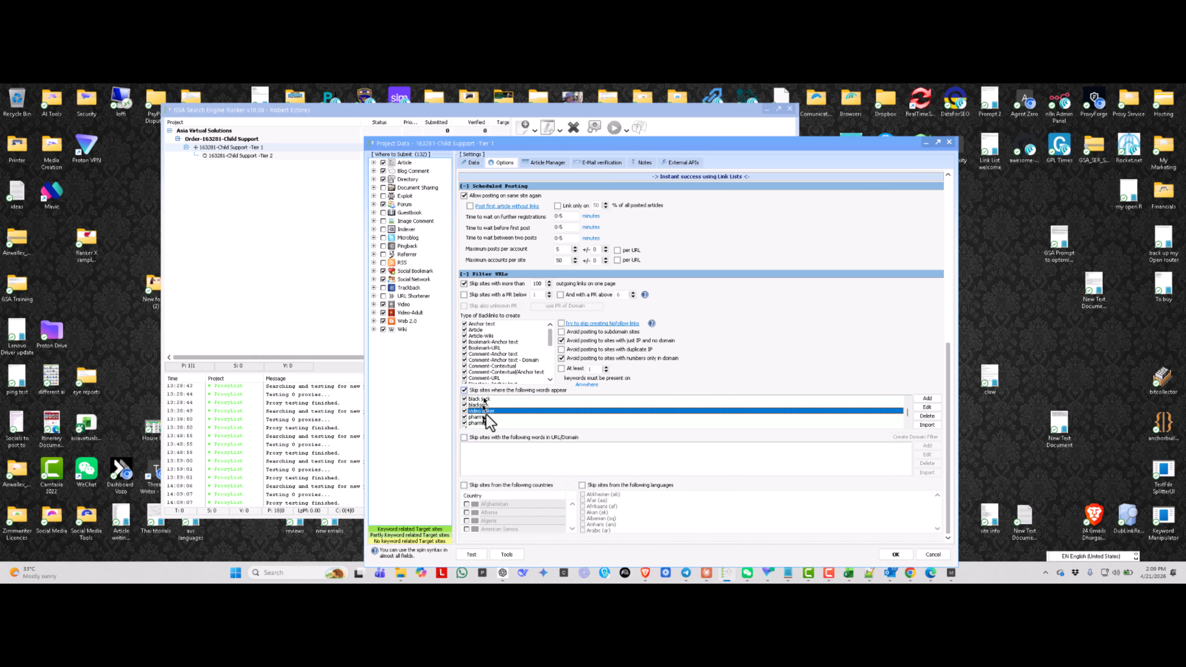
left_click(464, 390)
left_click(464, 391)
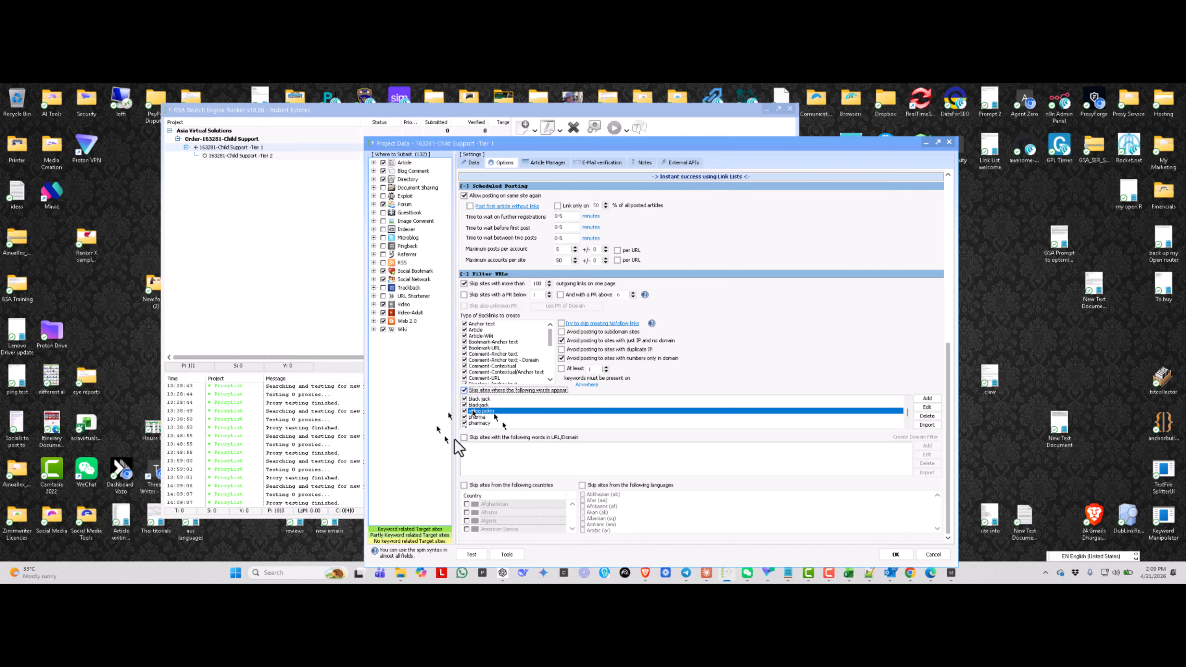
Uncheck the pharmacy-related skip words, including pharma, pharmacy and pills.
left_click(467, 423)
scroll(467, 421, "down", 1)
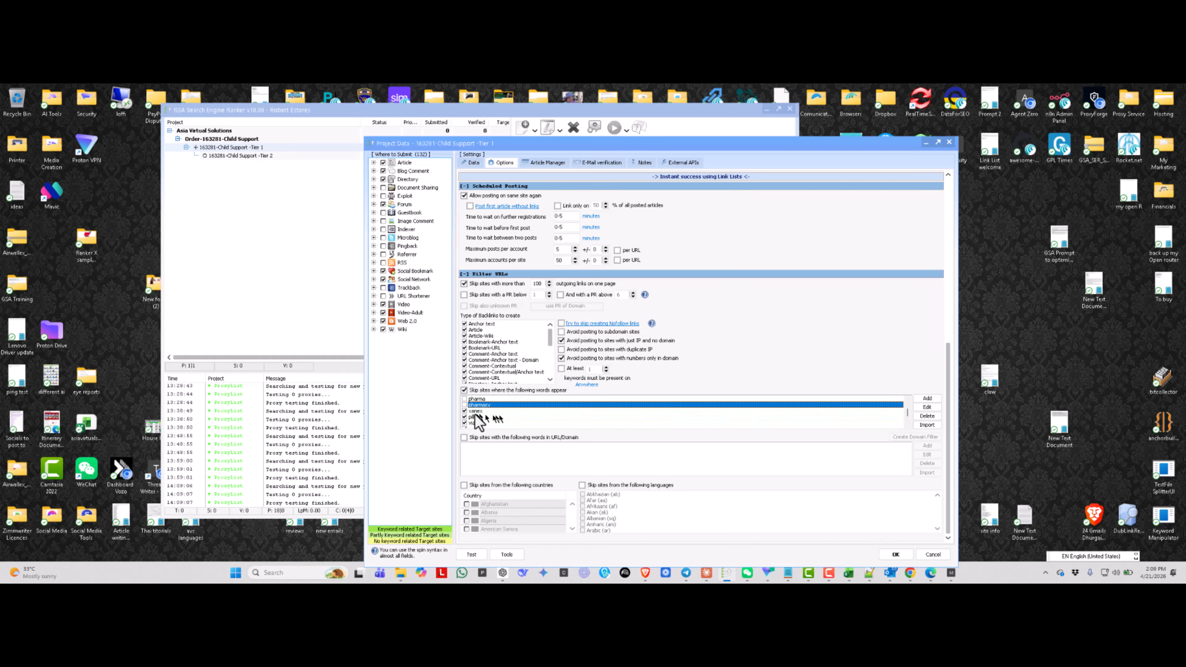
key("Down")
key("Down")
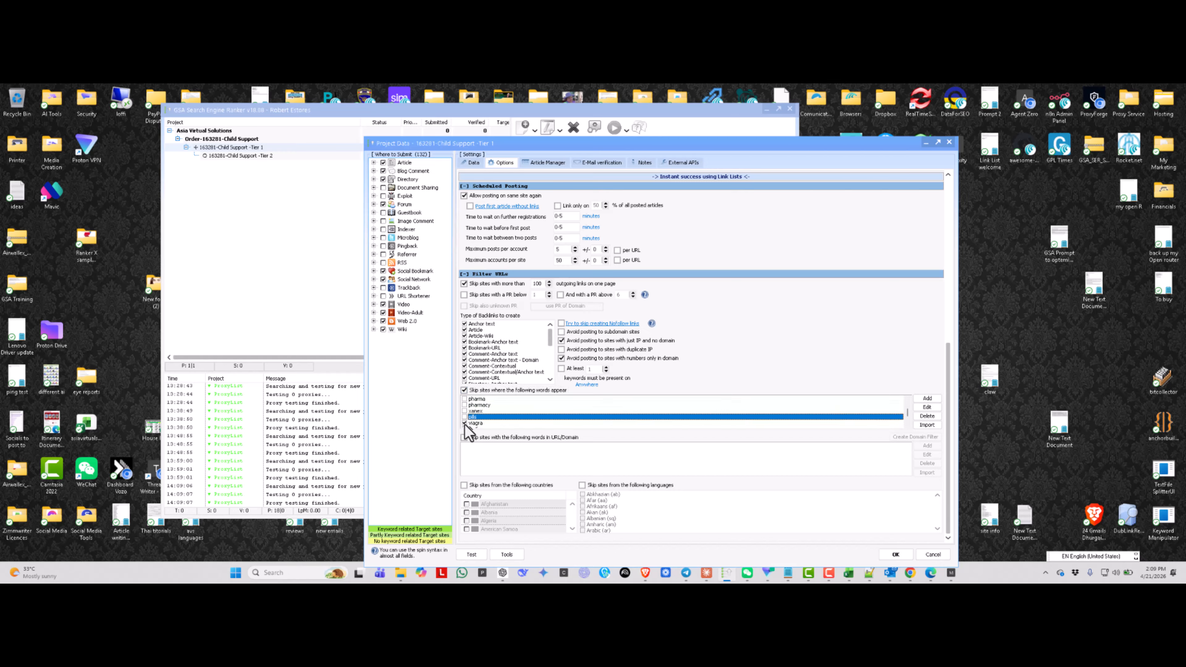
scroll(488, 412, "down", 1)
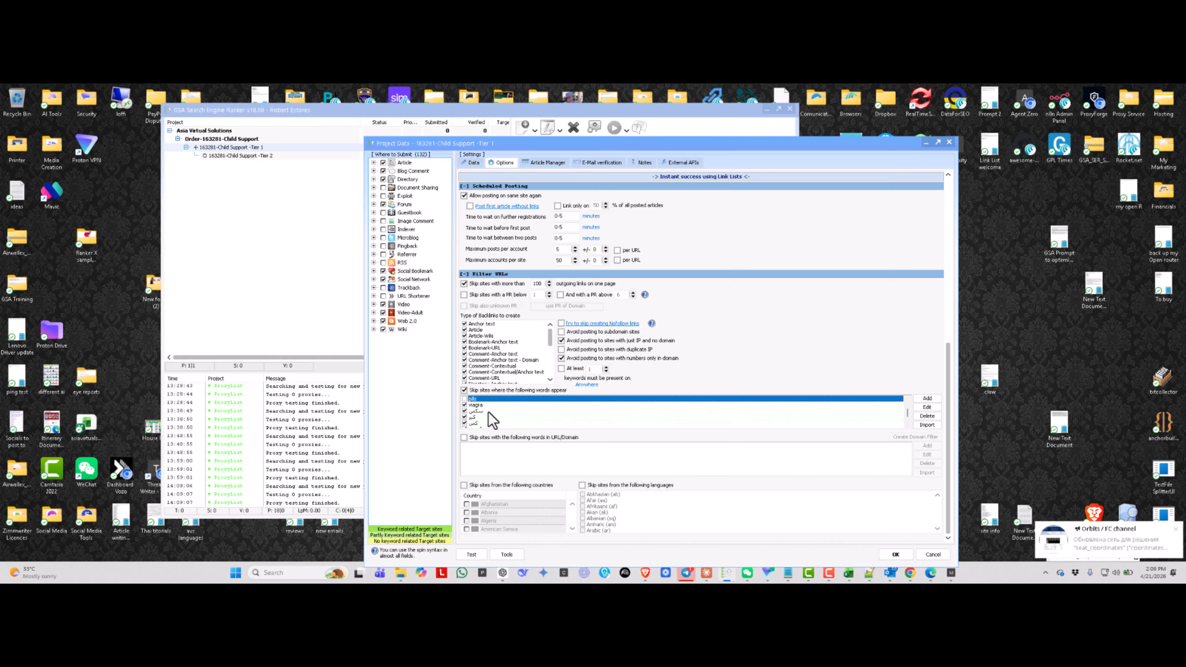
Check every entry in the list of words for which sites are skipped, and verify the pharmacy-related entries.
scroll(473, 412, "up", 2)
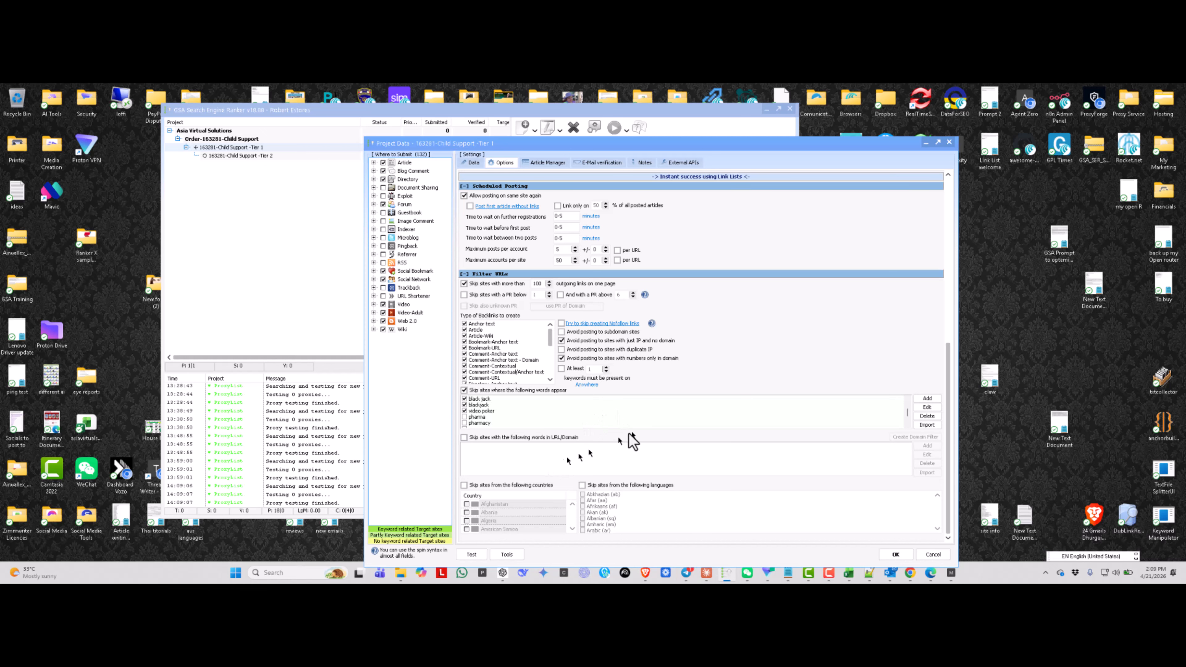
right_click(593, 413)
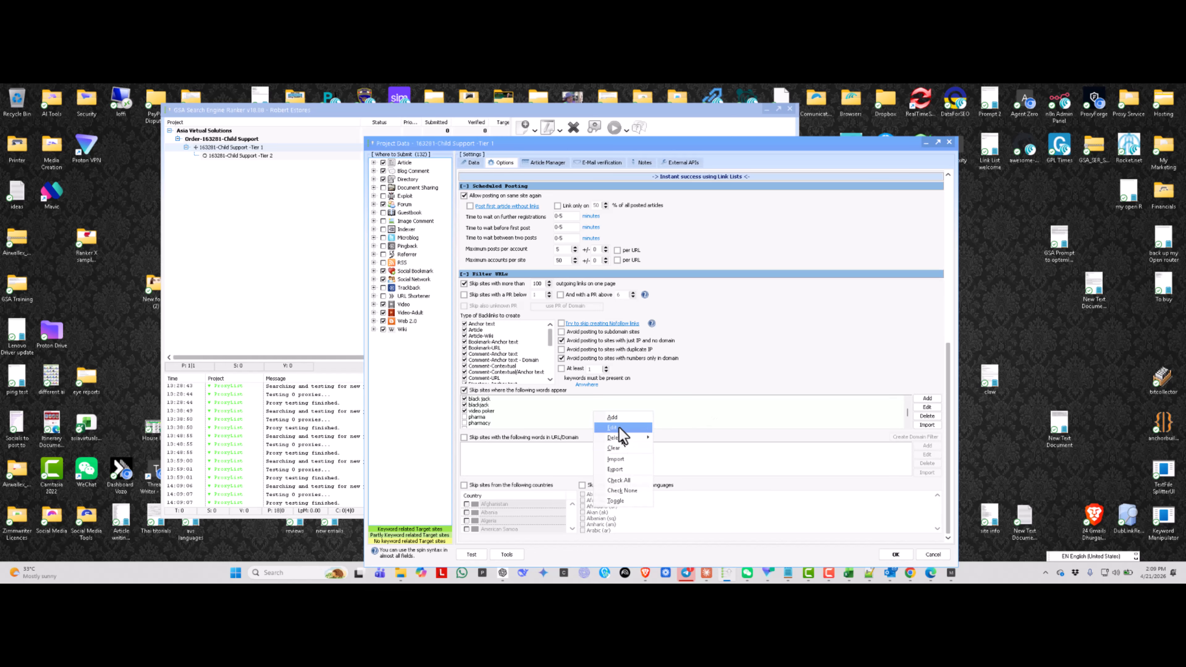
left_click(627, 480)
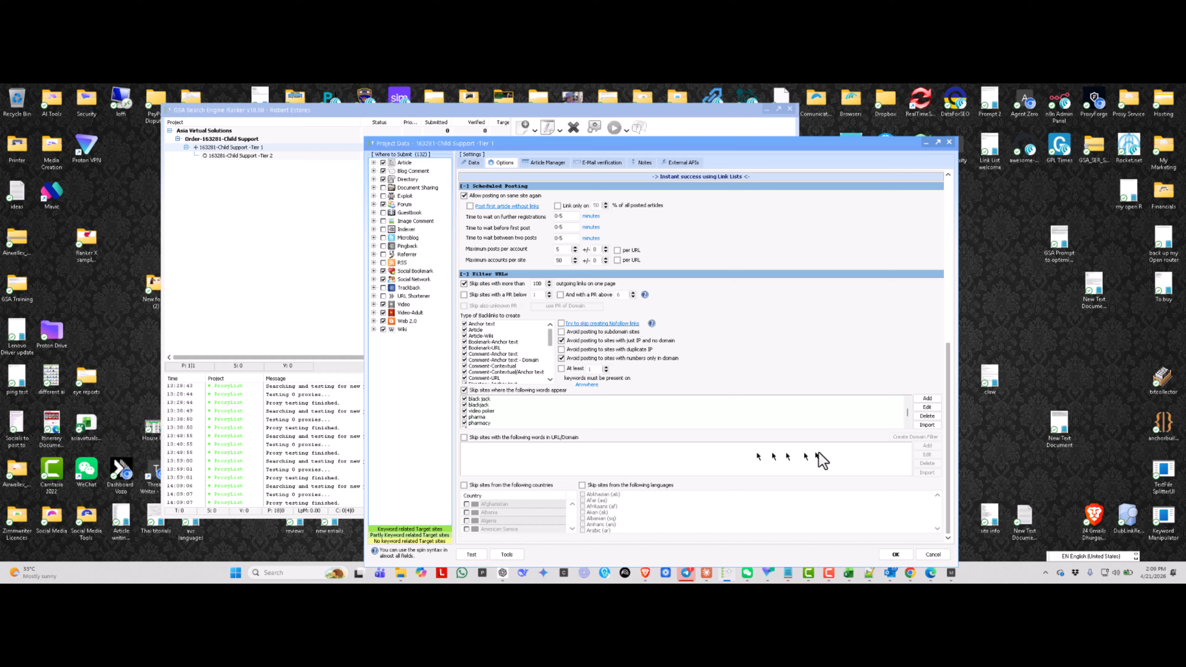
scroll(607, 413, "down", 1)
left_click(575, 417)
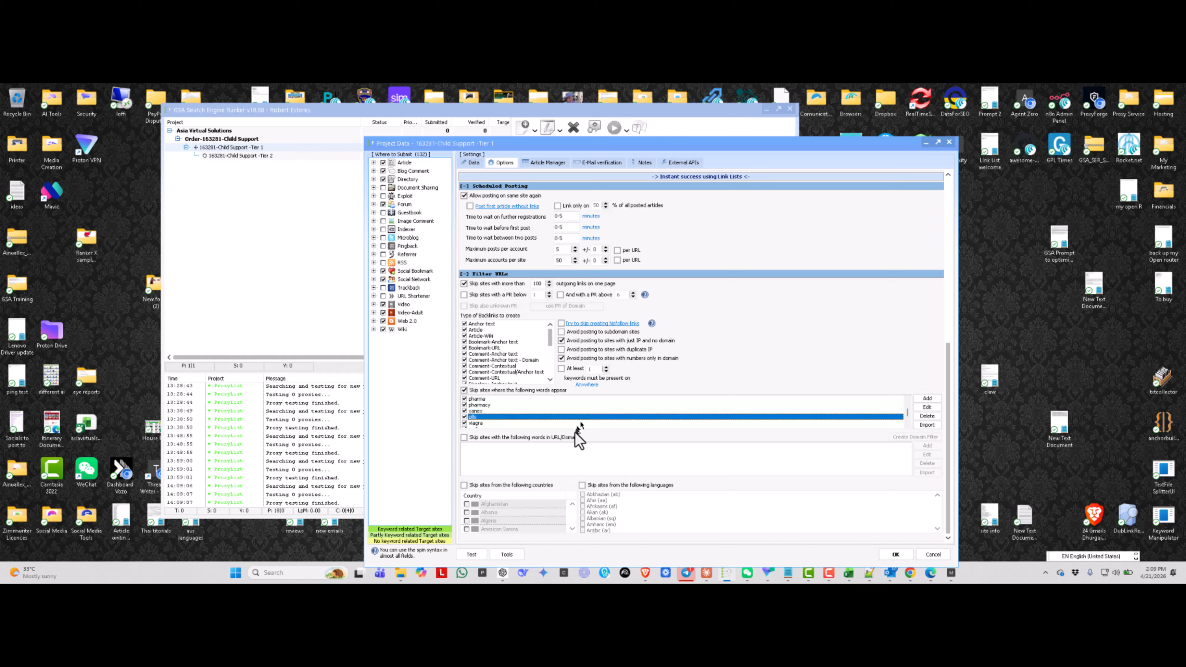
Enable skipping sites by words in the URL/Domain and add the word golf with filter type All.
left_click(465, 437)
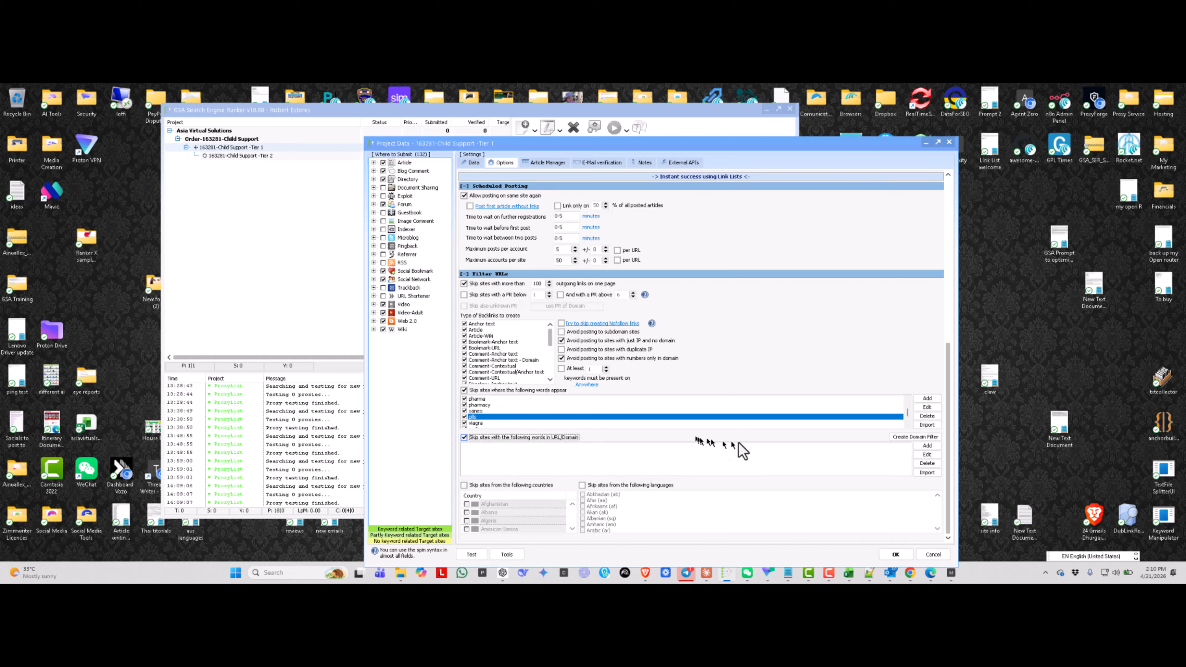
left_click(922, 446)
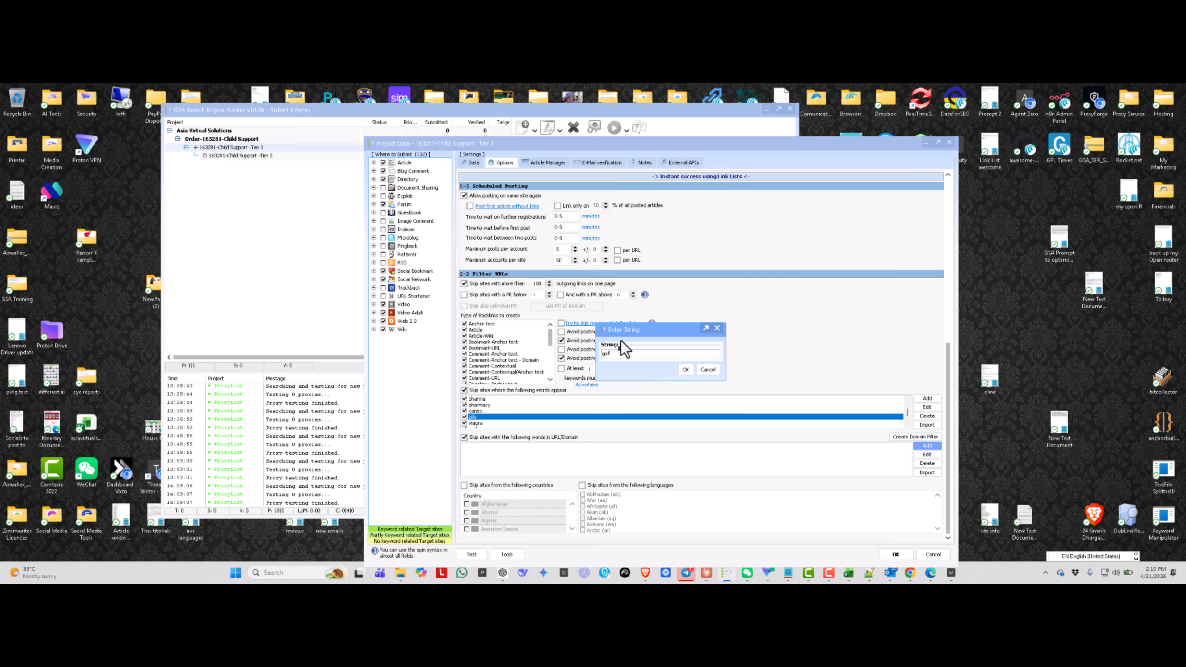
left_click(683, 371)
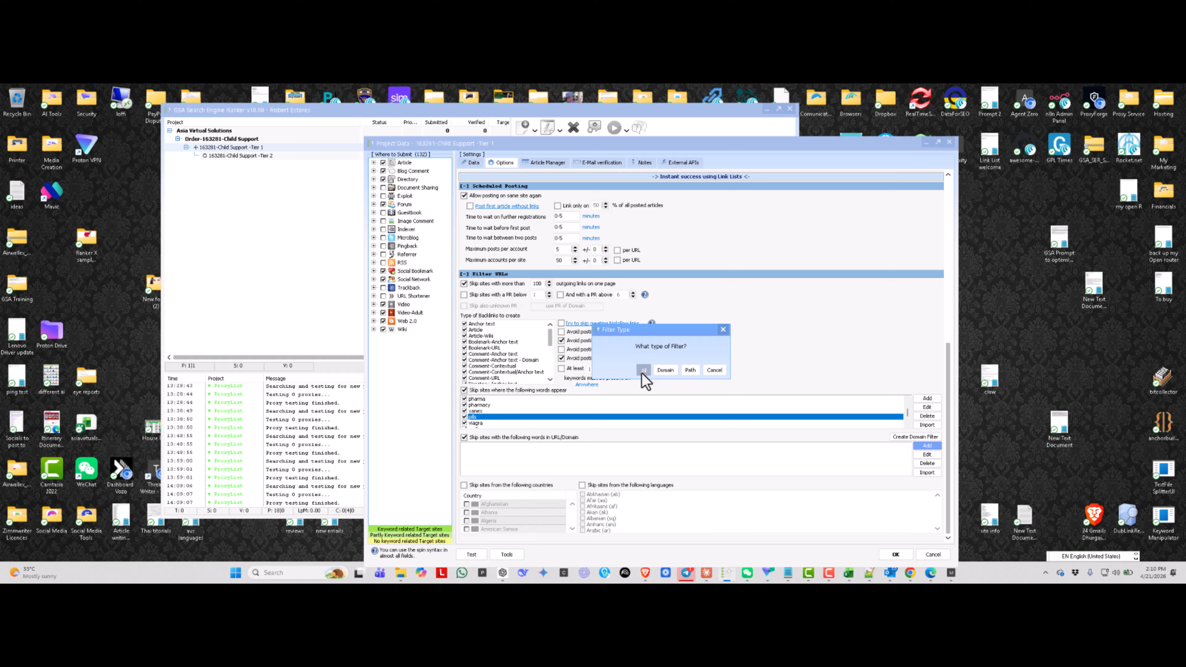
left_click(643, 370)
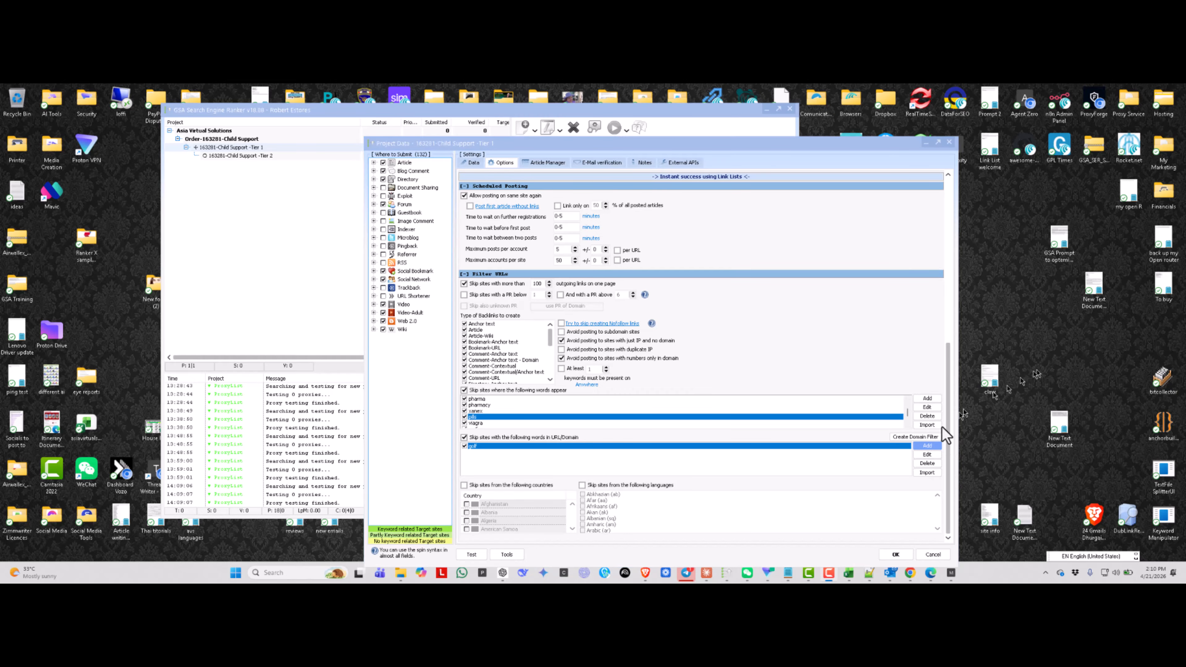
Add a second word to the URL/Domain skip list with filter type Path.
left_click(464, 437)
left_click(930, 447)
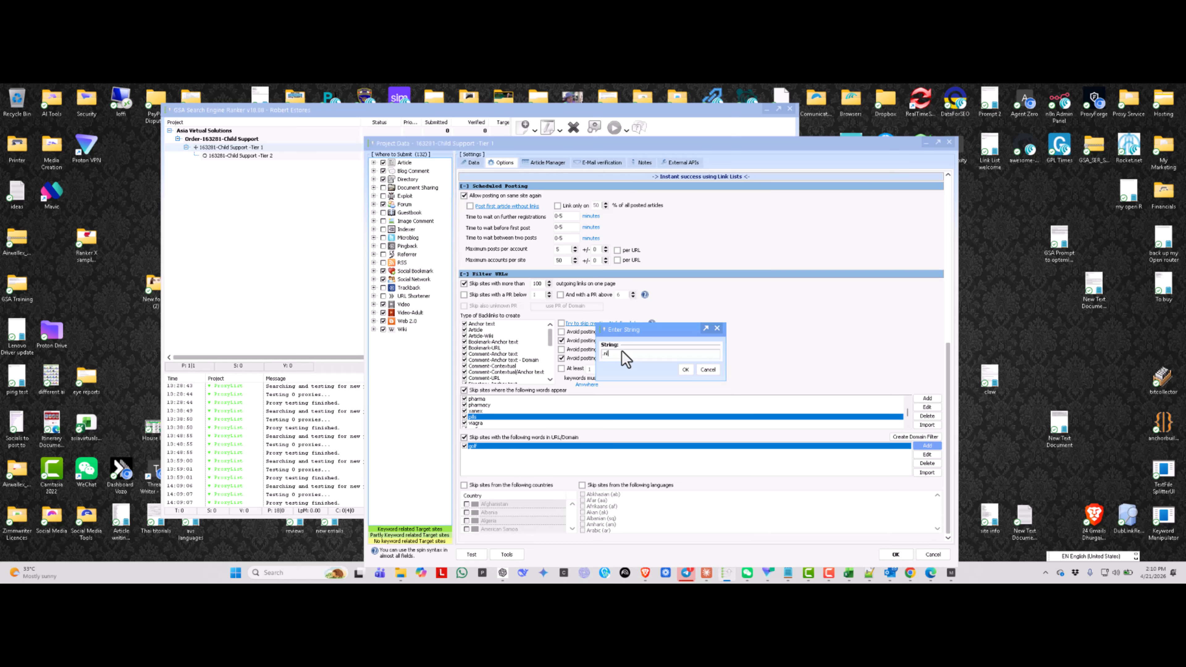
left_click(685, 369)
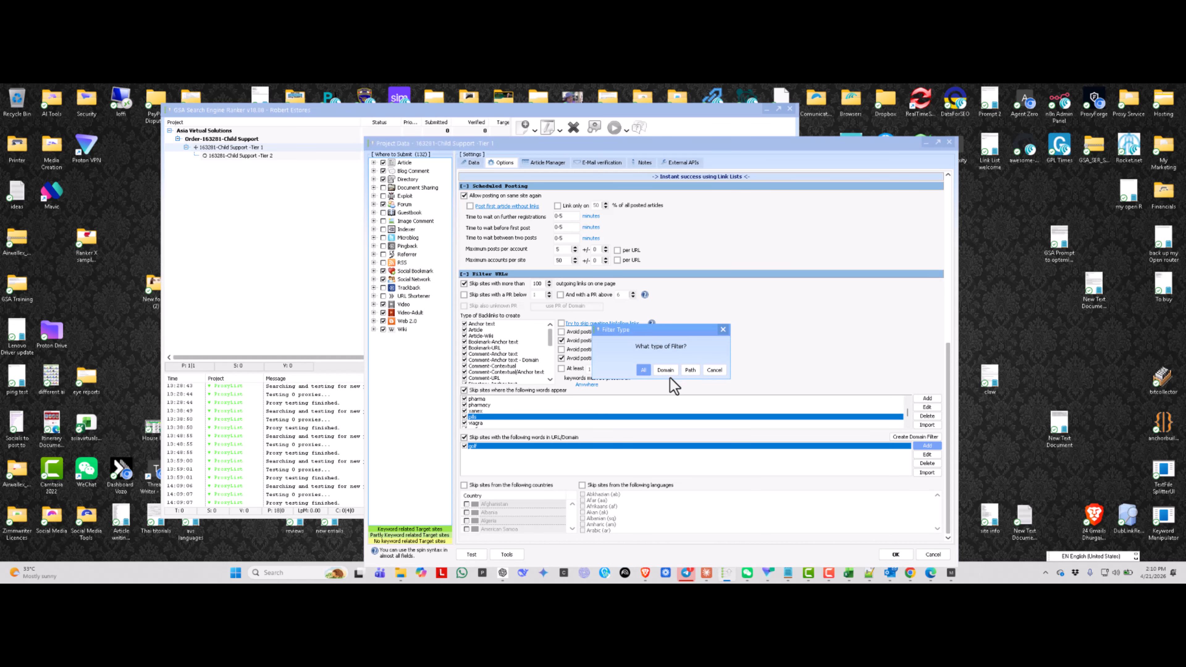
left_click(691, 370)
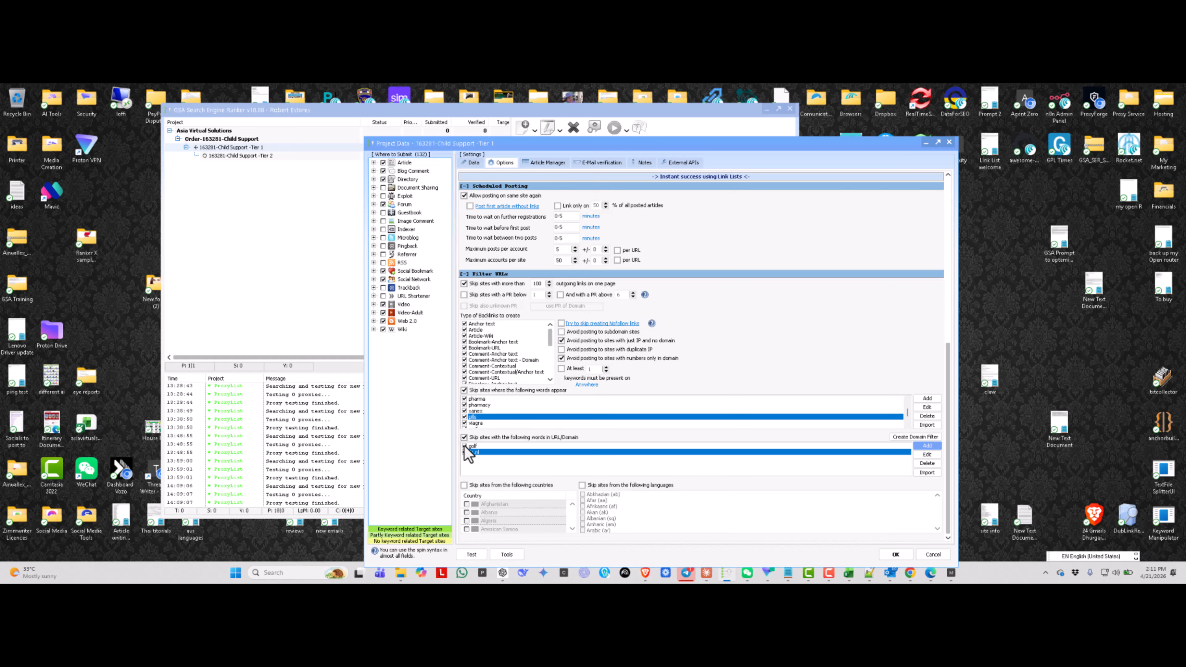
Delete both words from the URL/Domain skip list.
left_click(911, 438)
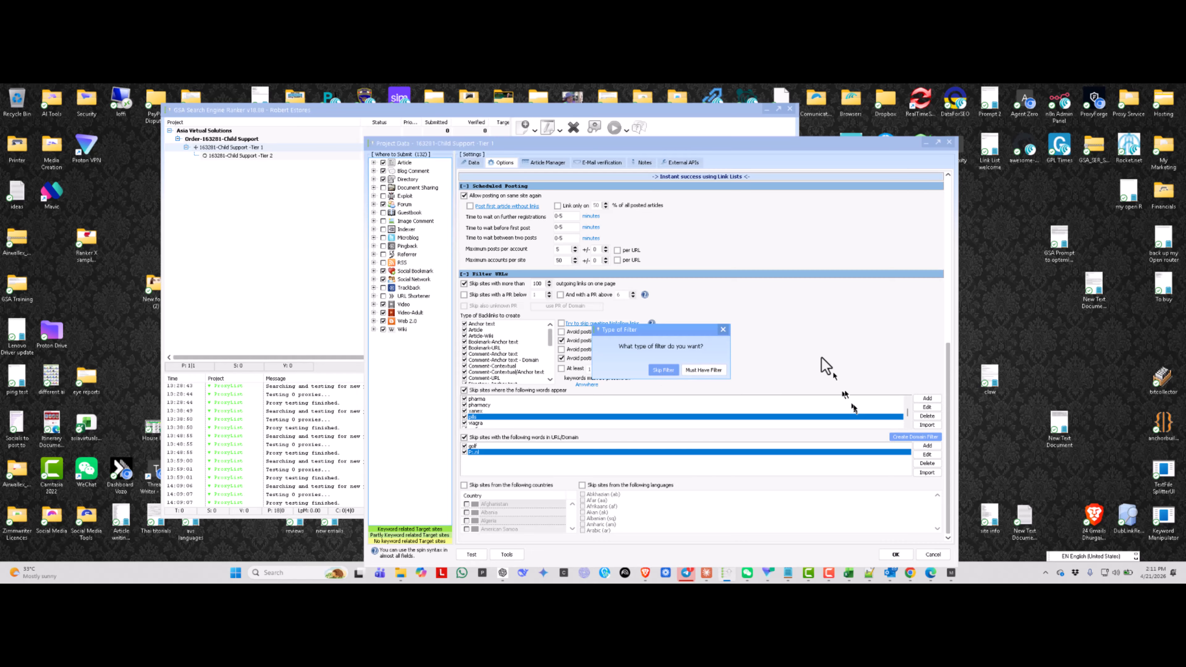
left_click(722, 329)
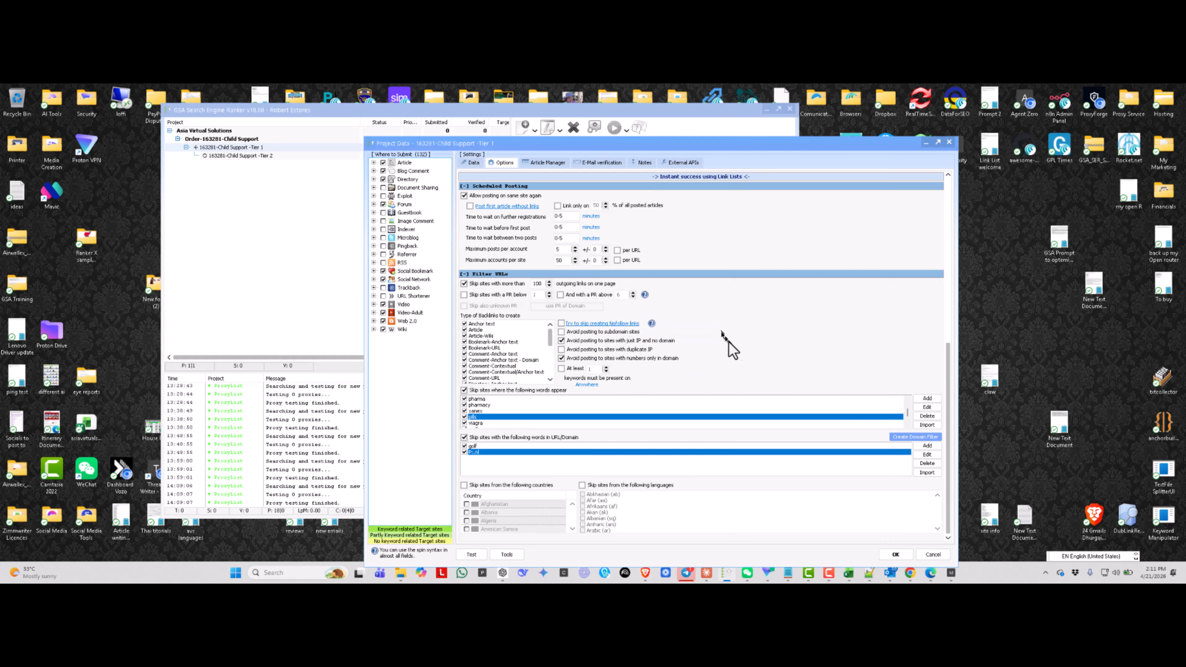
left_click(927, 463)
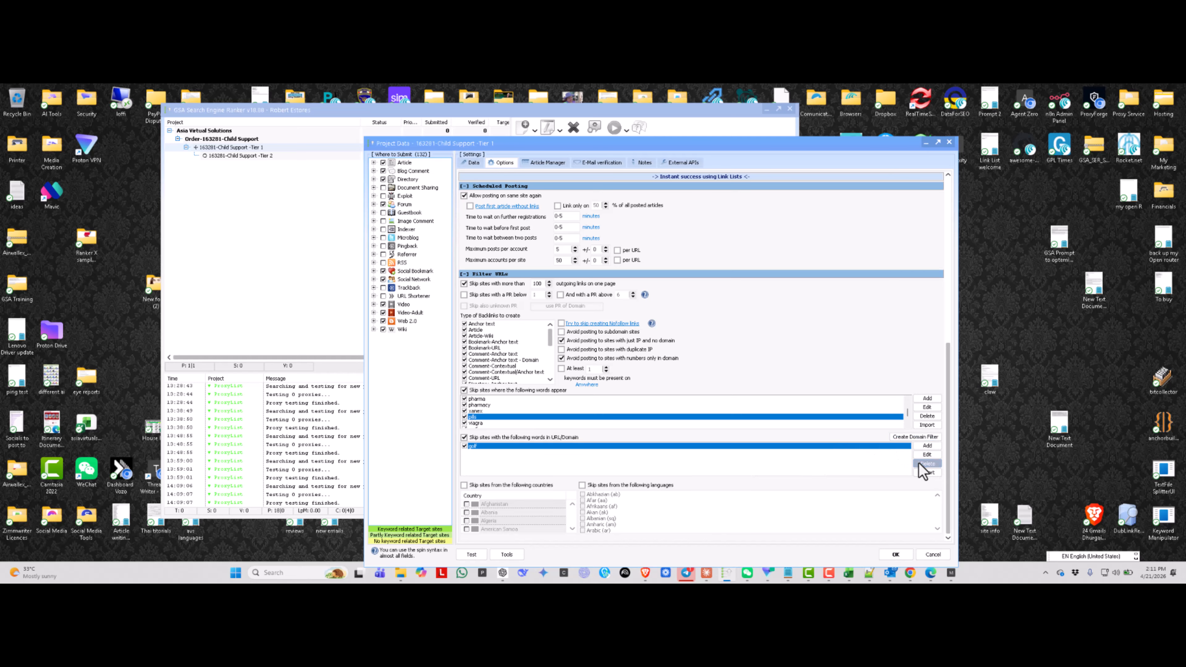
left_click(920, 464)
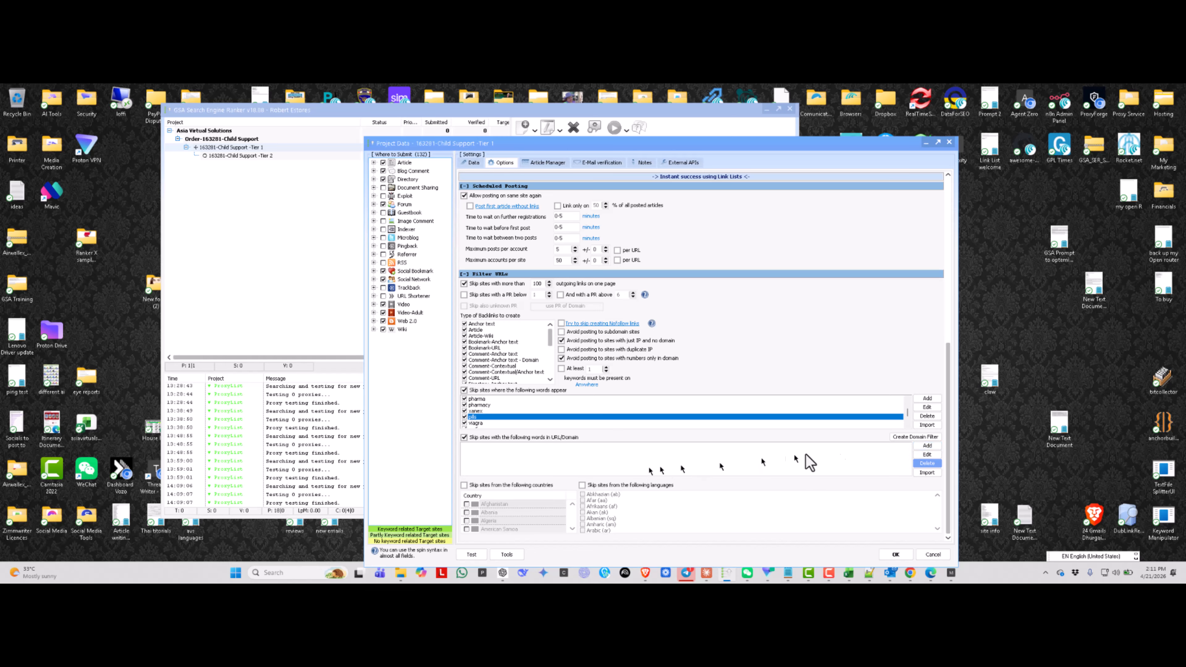
Create a domain filter of type Skip Filter for the .verisign domain extension.
left_click(910, 437)
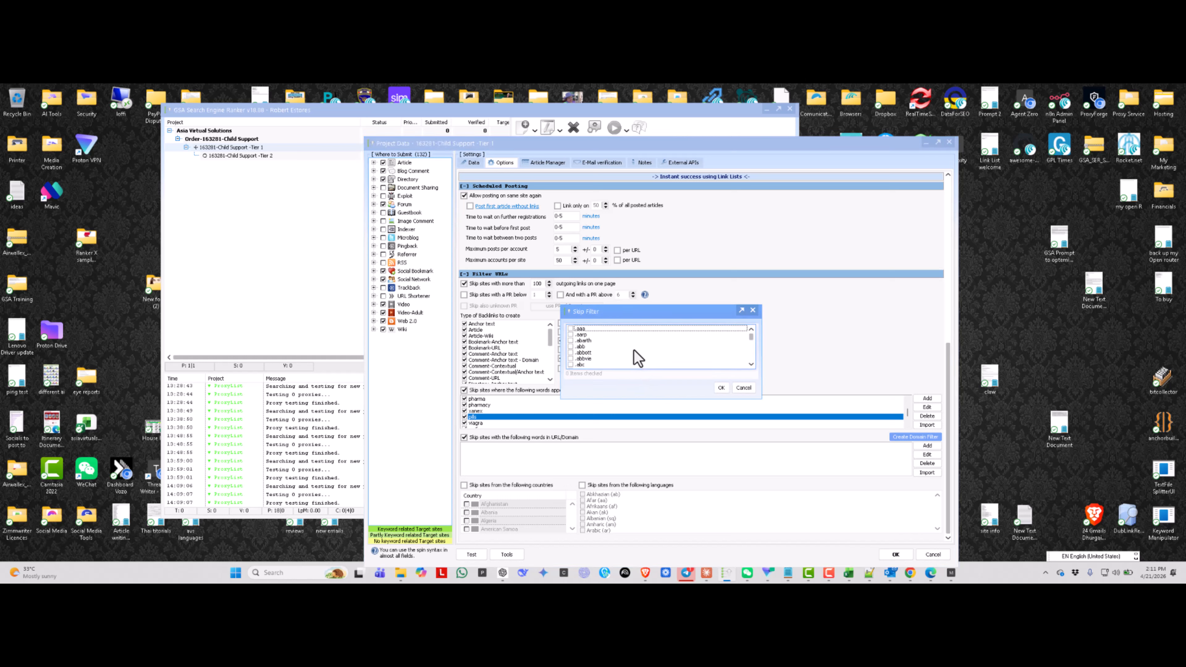
scroll(634, 350, "down", 20)
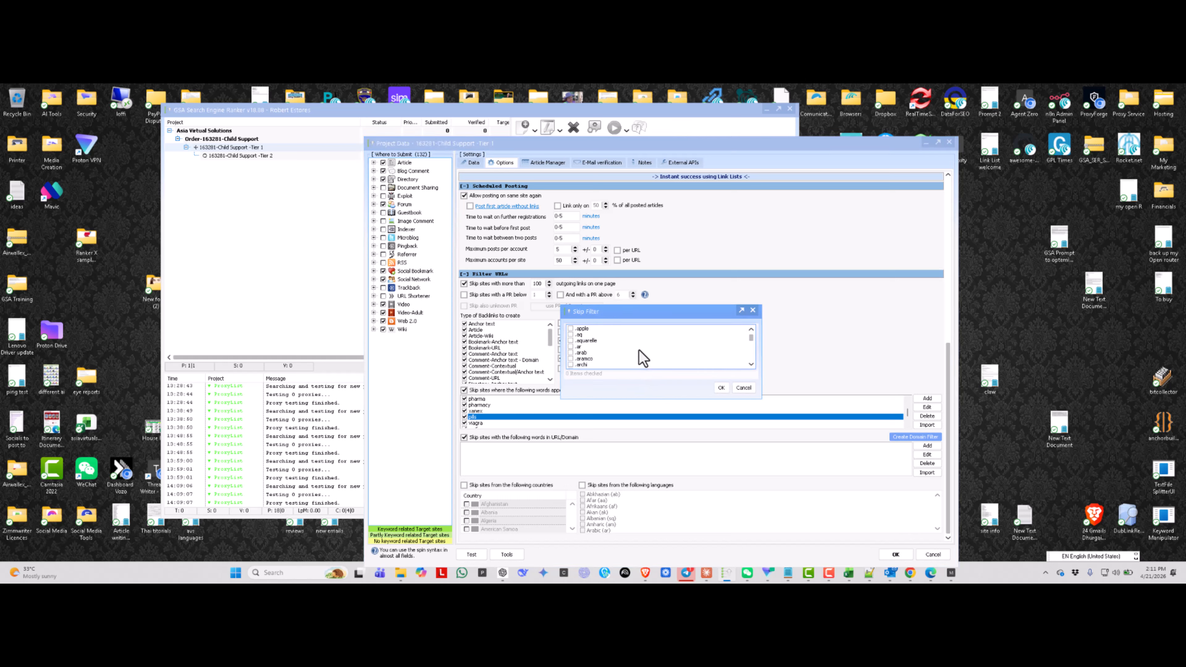
scroll(645, 358, "down", 20)
scroll(649, 358, "down", 20)
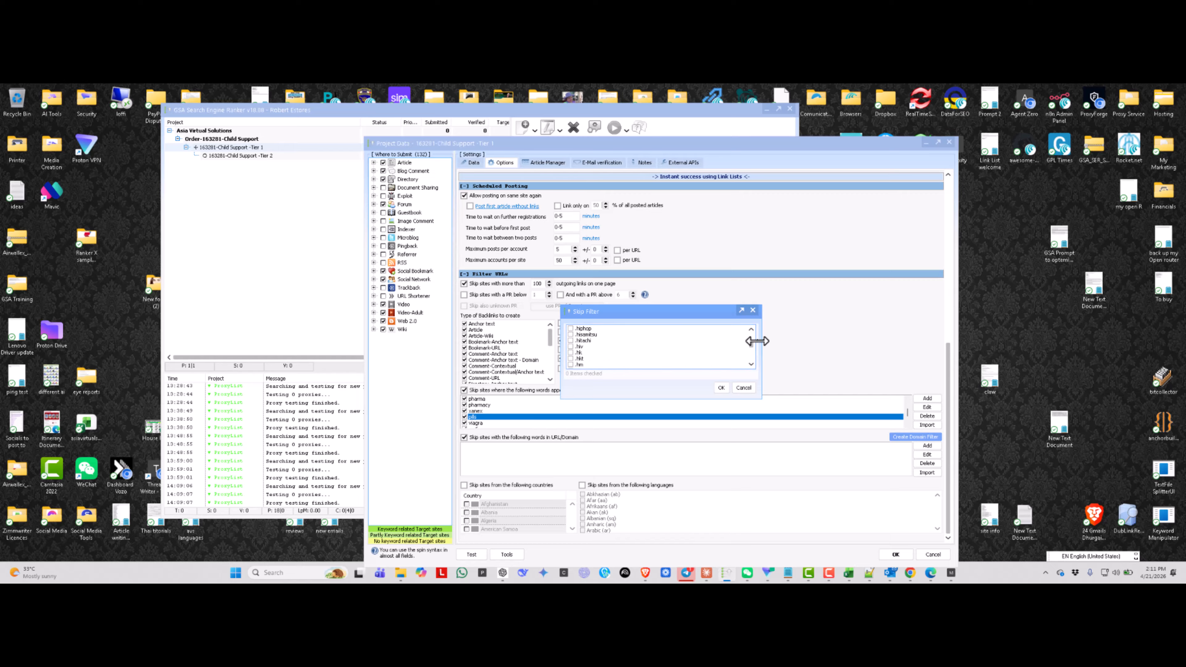
left_click_drag(749, 346, 753, 366)
scroll(592, 334, "up", 10)
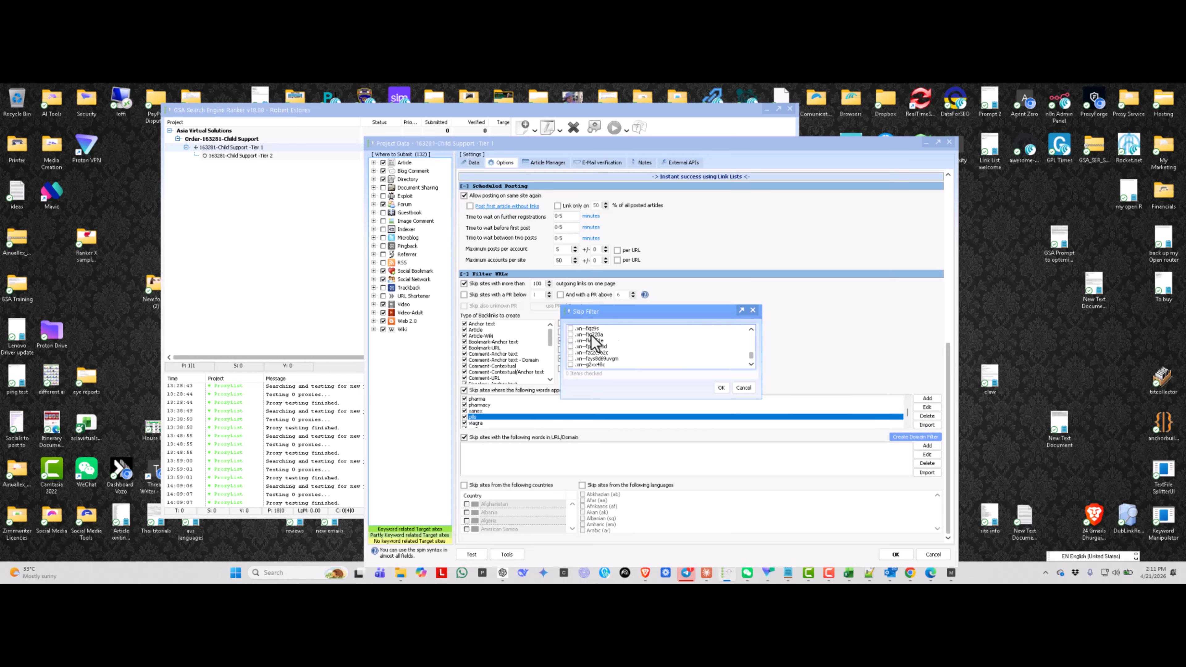
scroll(589, 335, "up", 20)
left_click(570, 341)
left_click(720, 388)
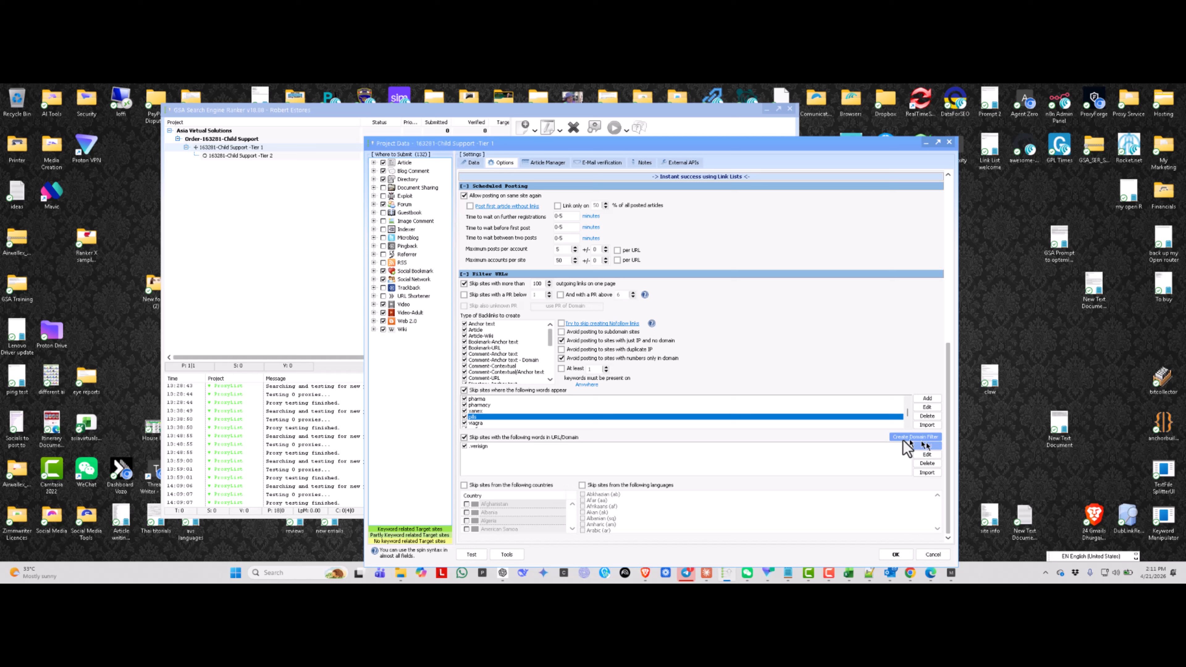
Create a domain filter of type Must Have Filter for the .aaa domain extension.
scroll(802, 429, "down", 3)
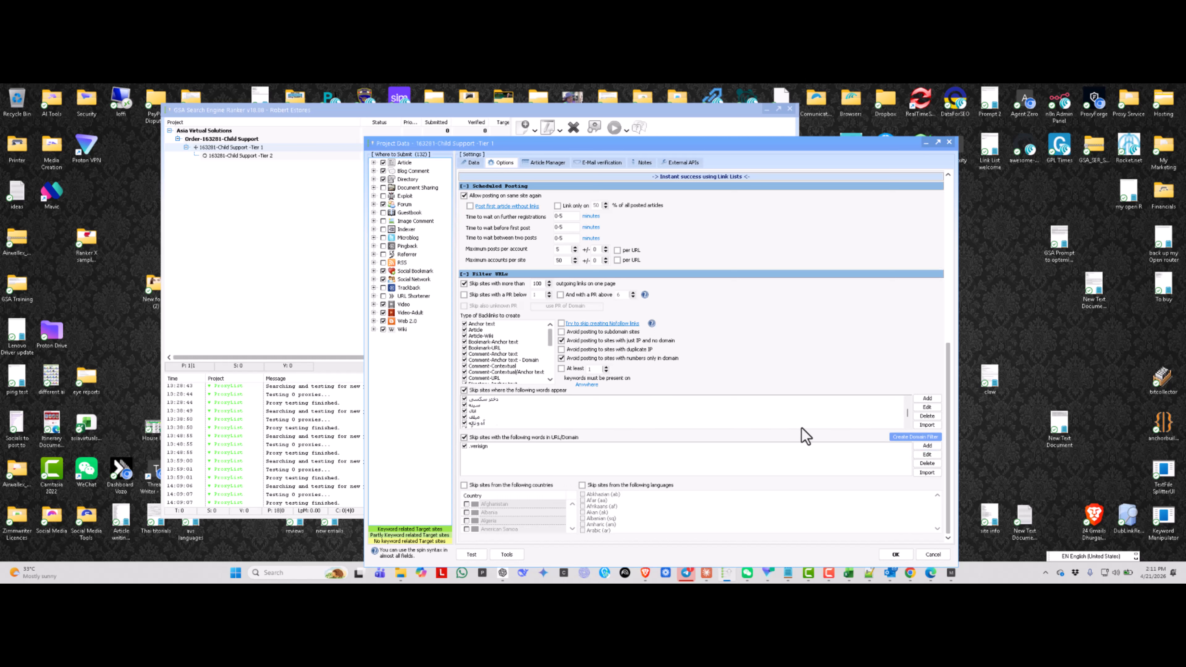
left_click(925, 442)
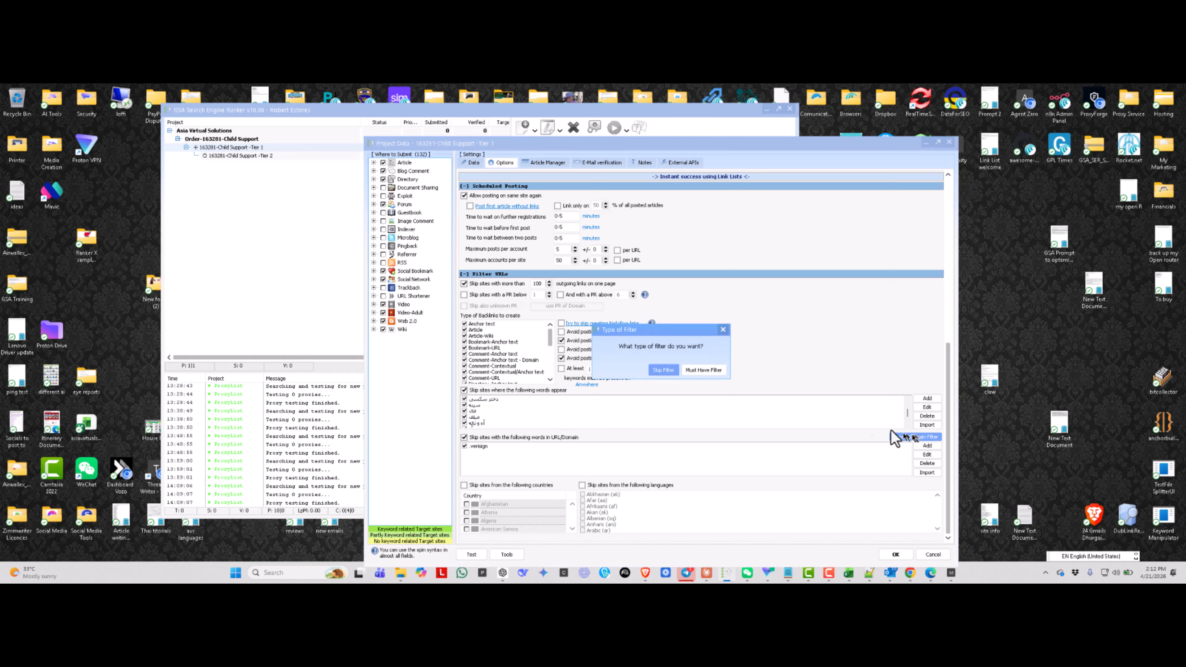
left_click(706, 374)
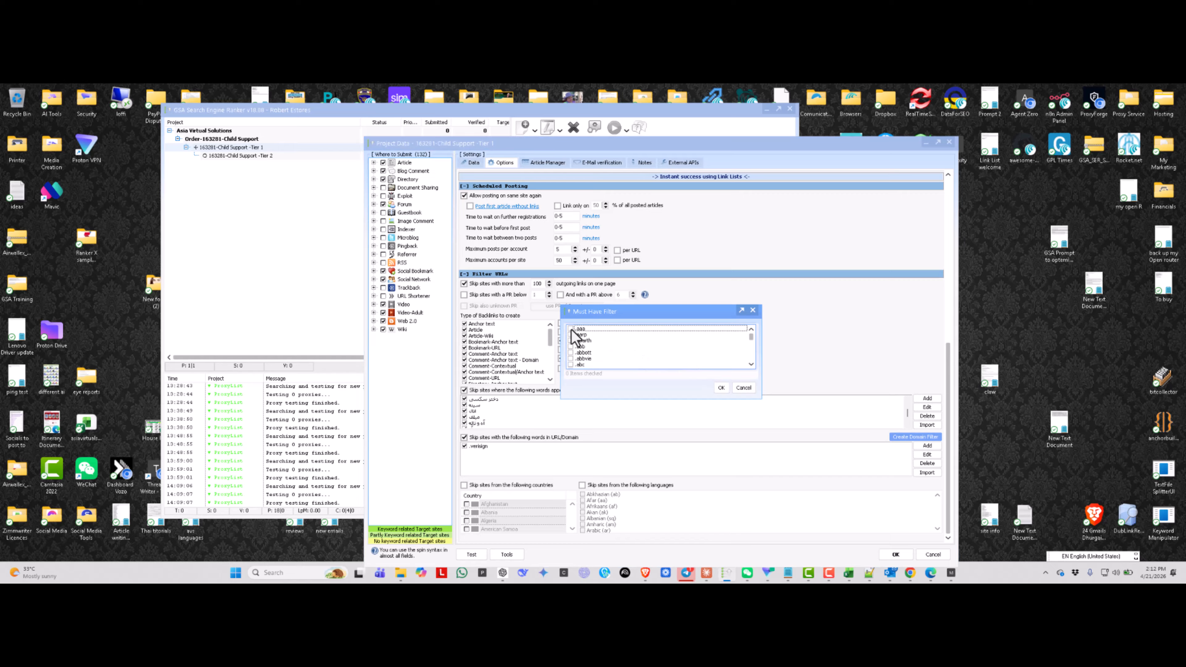
left_click(570, 328)
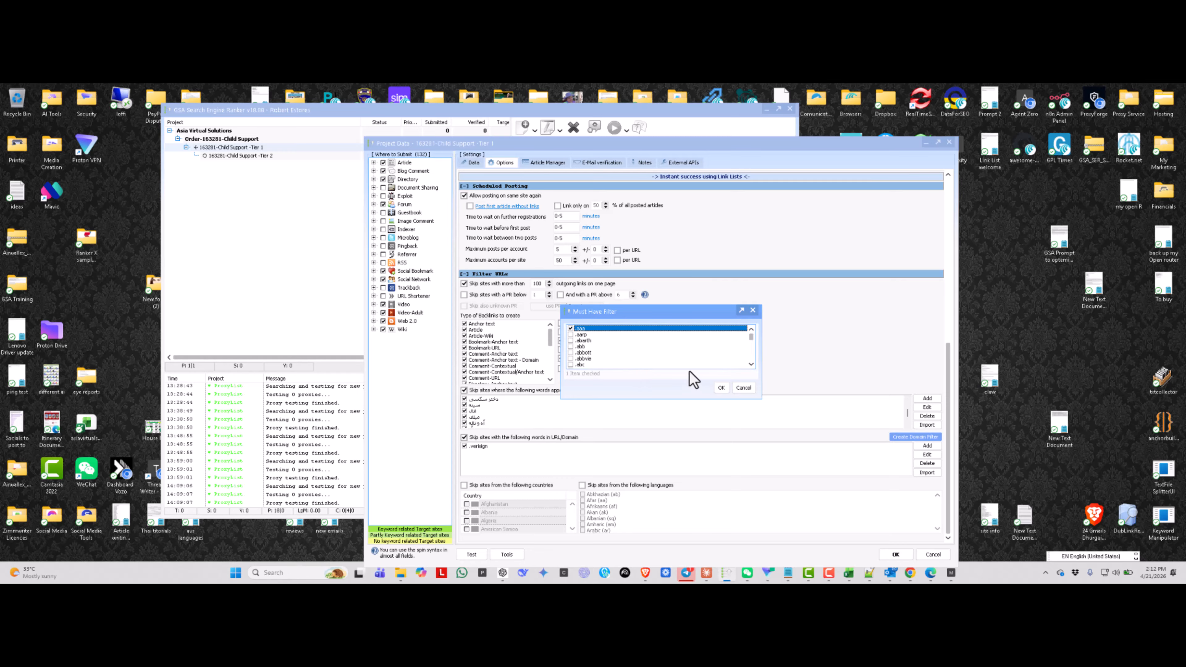
left_click(721, 388)
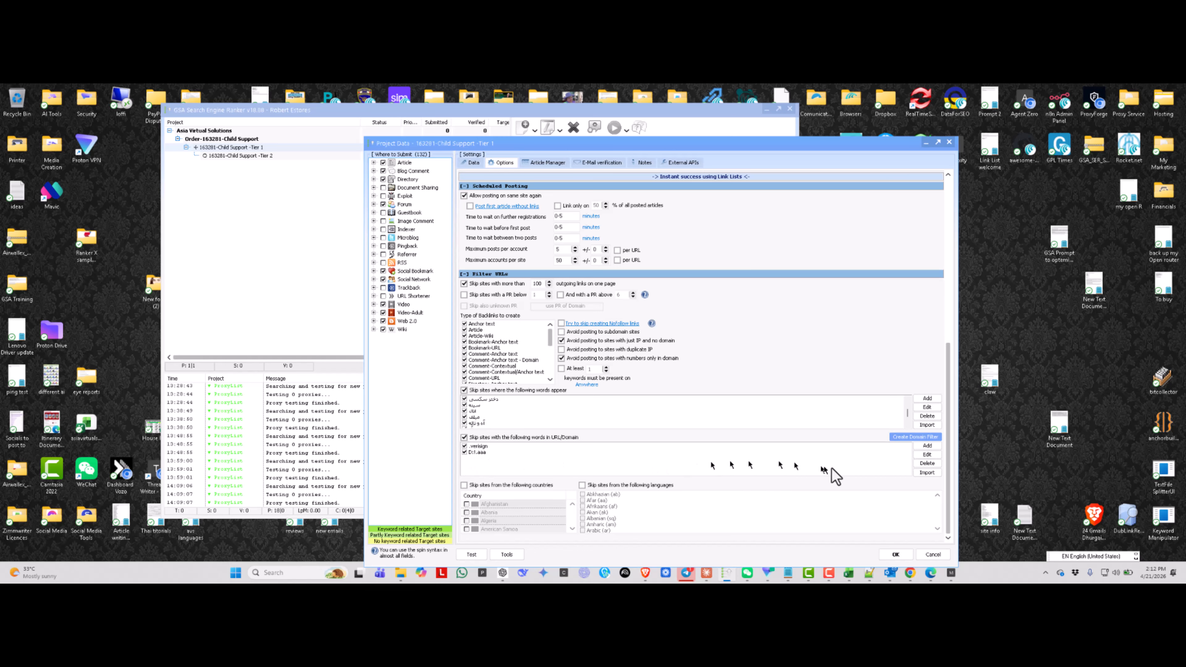
Delete both domain filters and disable skipping sites by words in the URL/Domain.
left_click(927, 463)
left_click(477, 453)
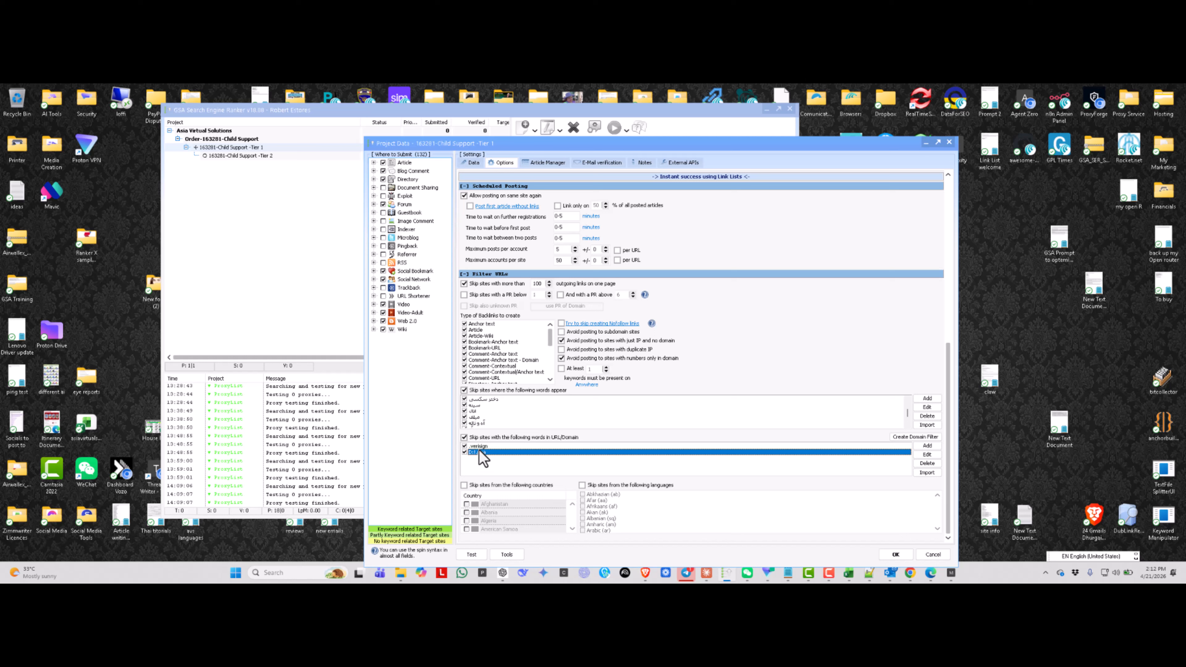
left_click(480, 448)
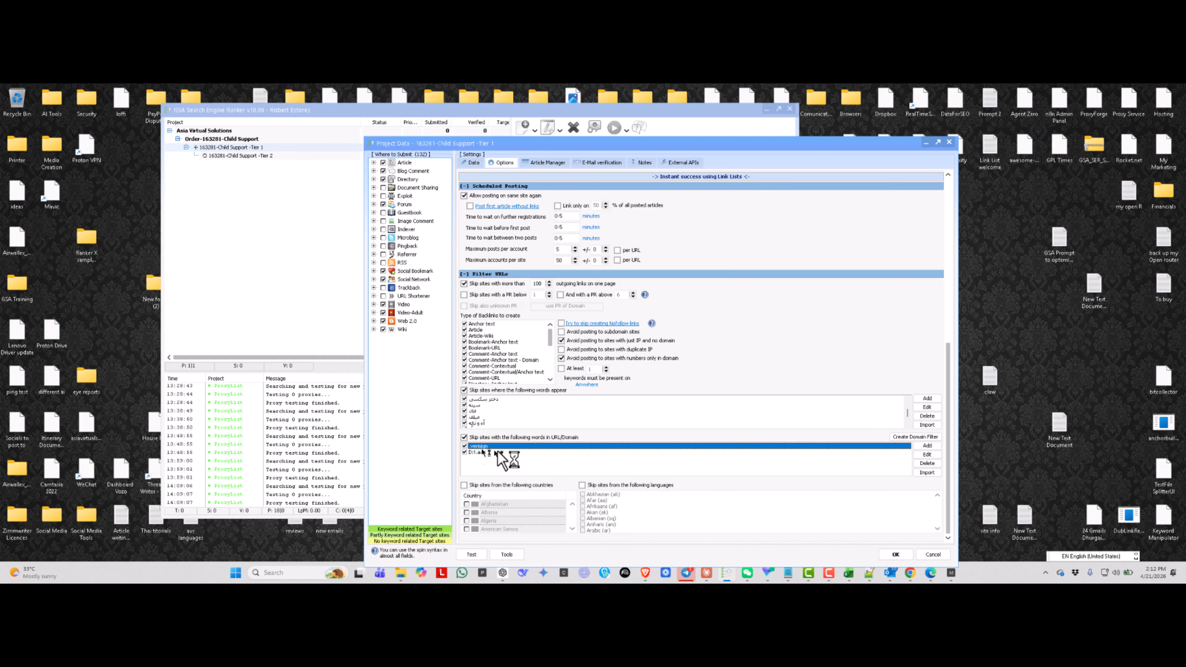
left_click(927, 463)
left_click(931, 465)
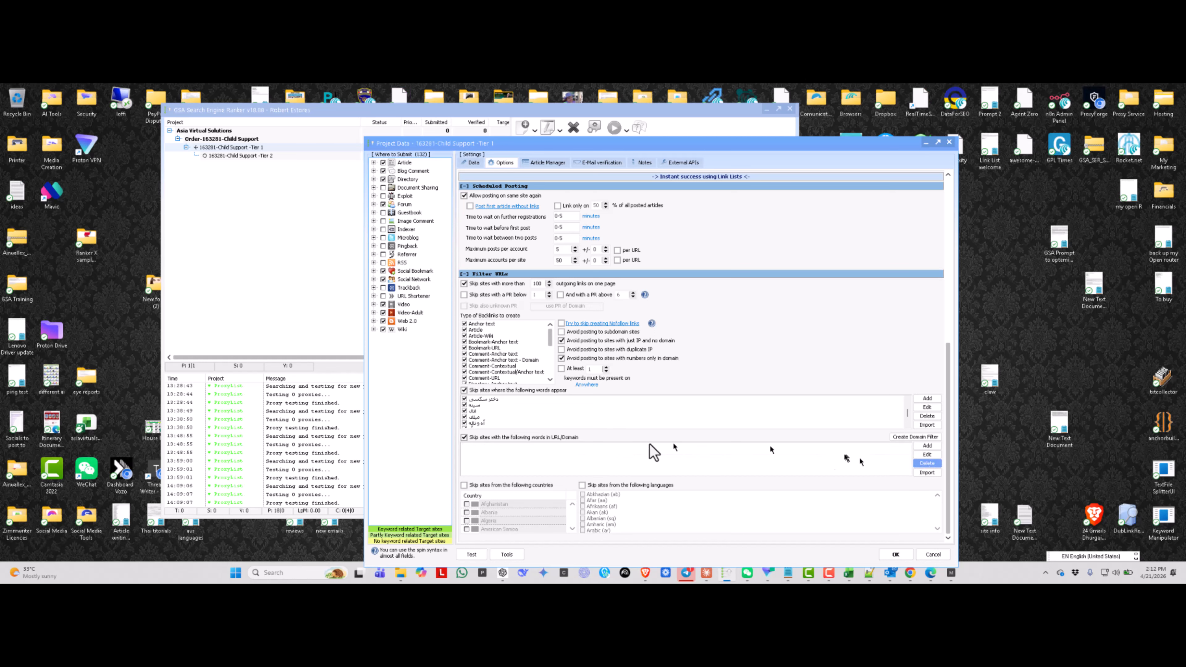
left_click(463, 438)
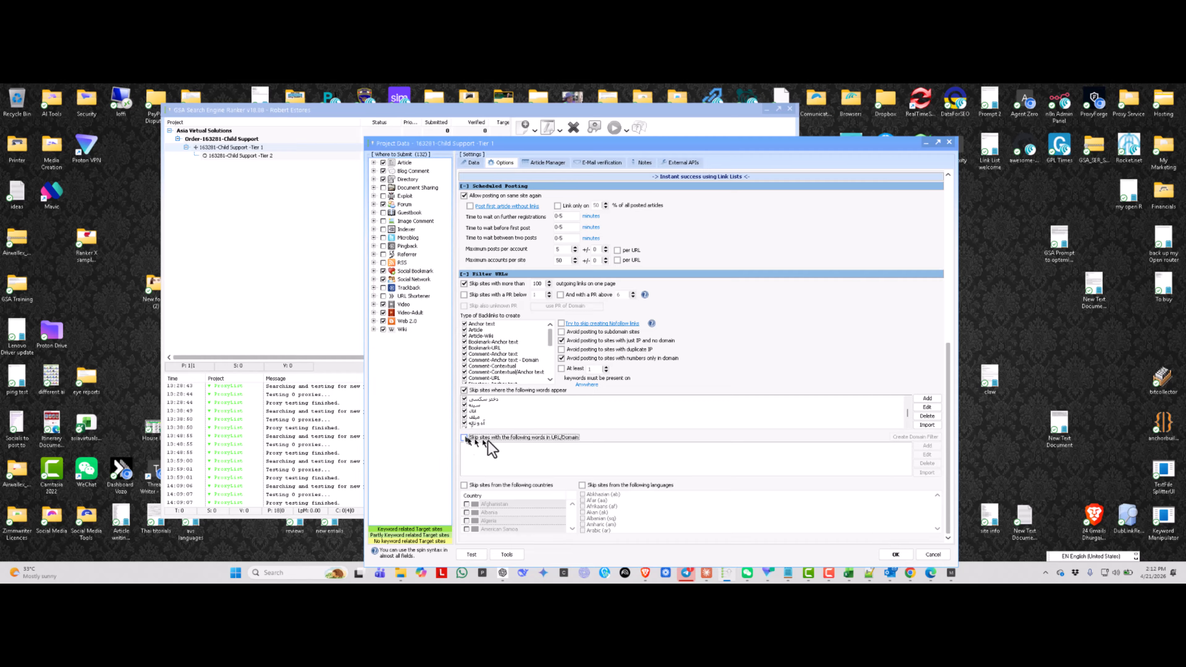
Enable skipping sites by language and check every language in the list.
scroll(895, 416, "down", 2)
scroll(864, 436, "down", 2)
left_click_drag(674, 143, 660, 111)
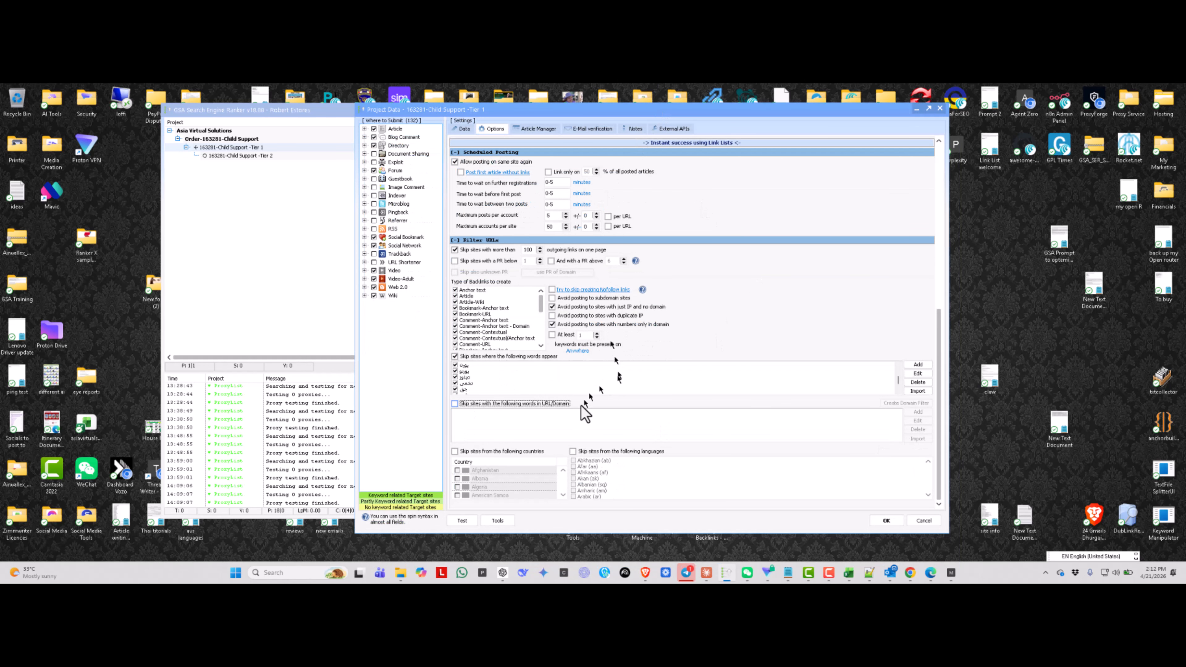
left_click(572, 451)
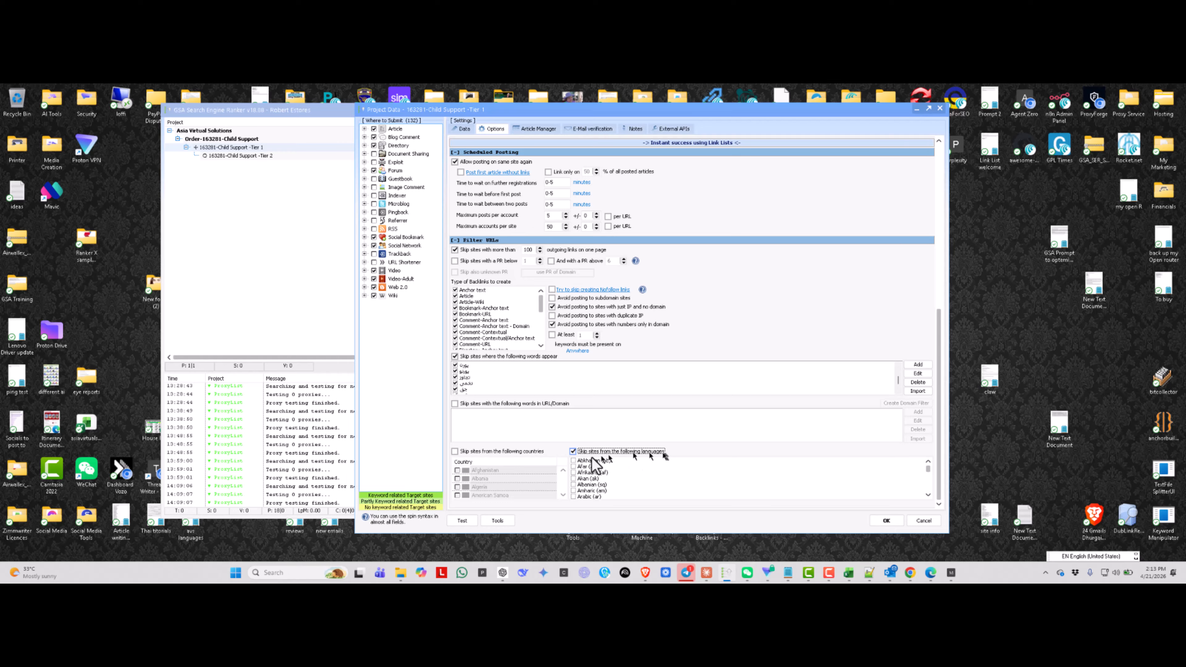
right_click(660, 472)
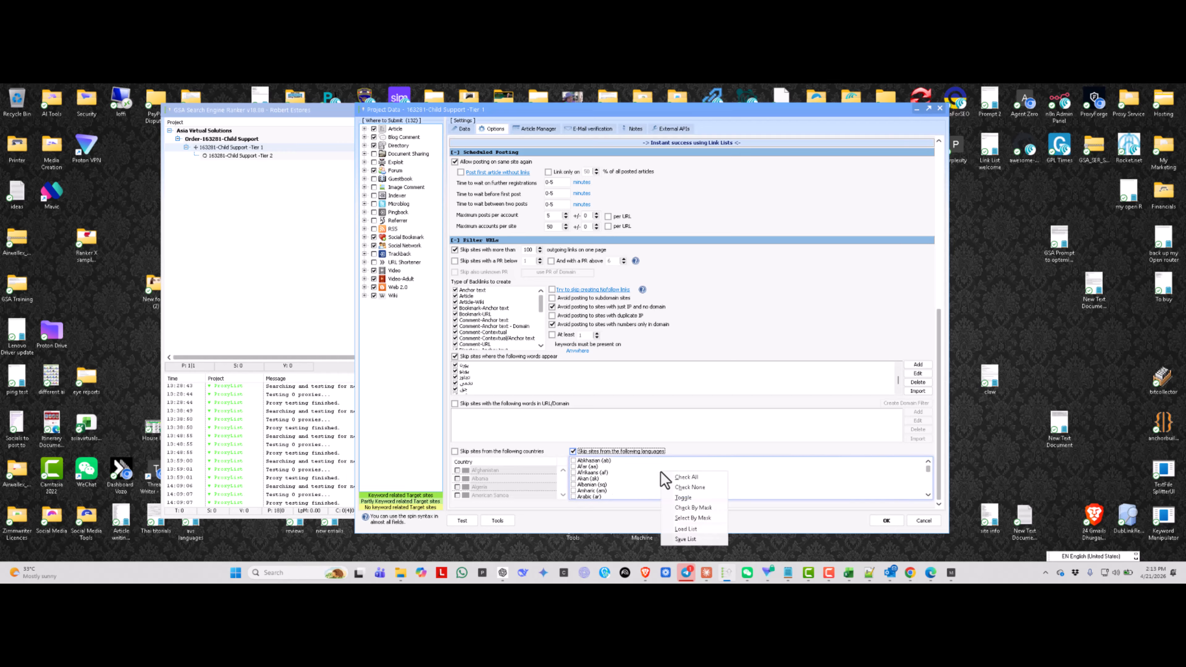
left_click(690, 476)
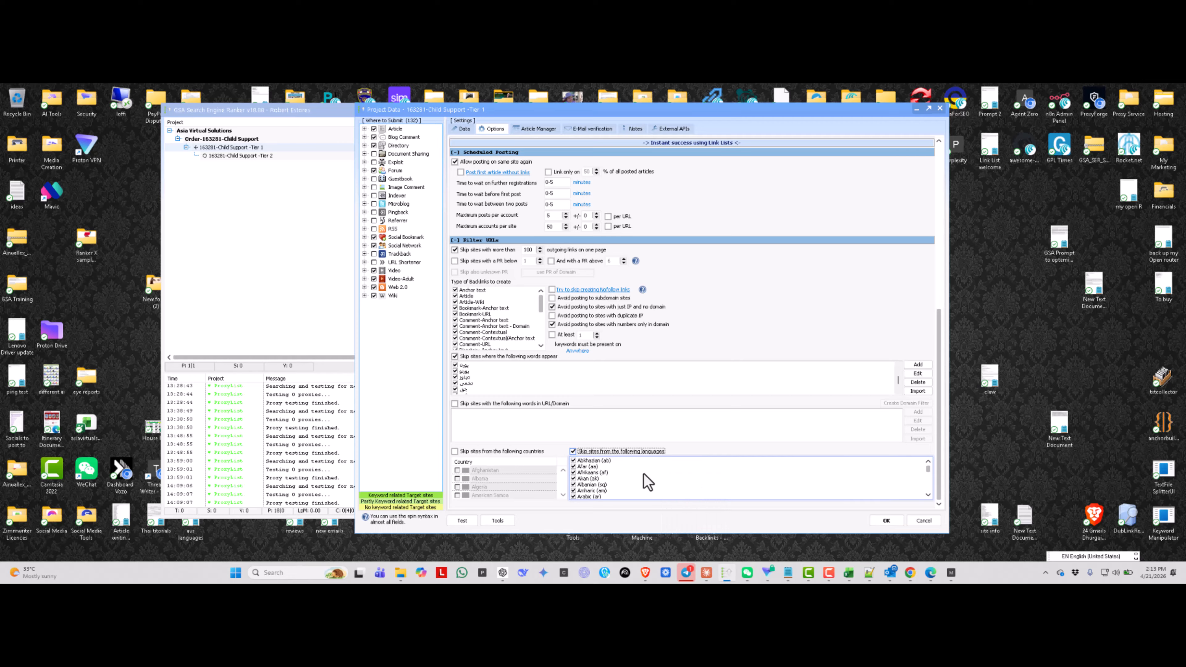
Uncheck English (en) in the list of languages to skip.
scroll(644, 474, "down", 10)
scroll(644, 473, "down", 5)
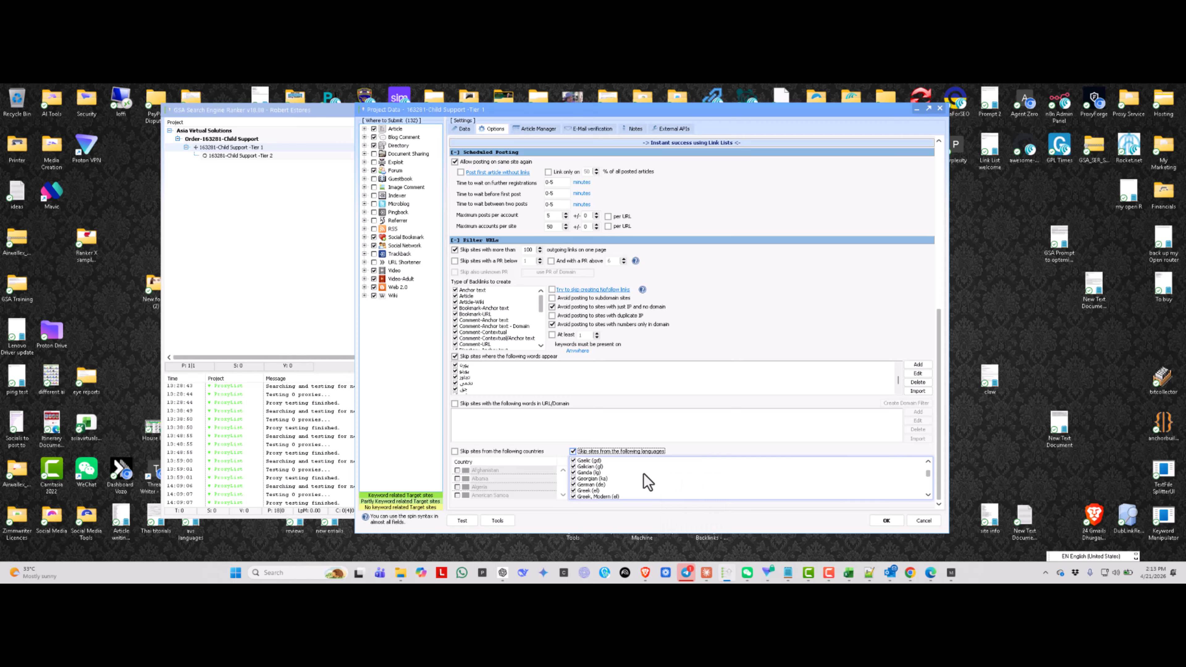
scroll(644, 473, "up", 4)
scroll(584, 492, "down", 2)
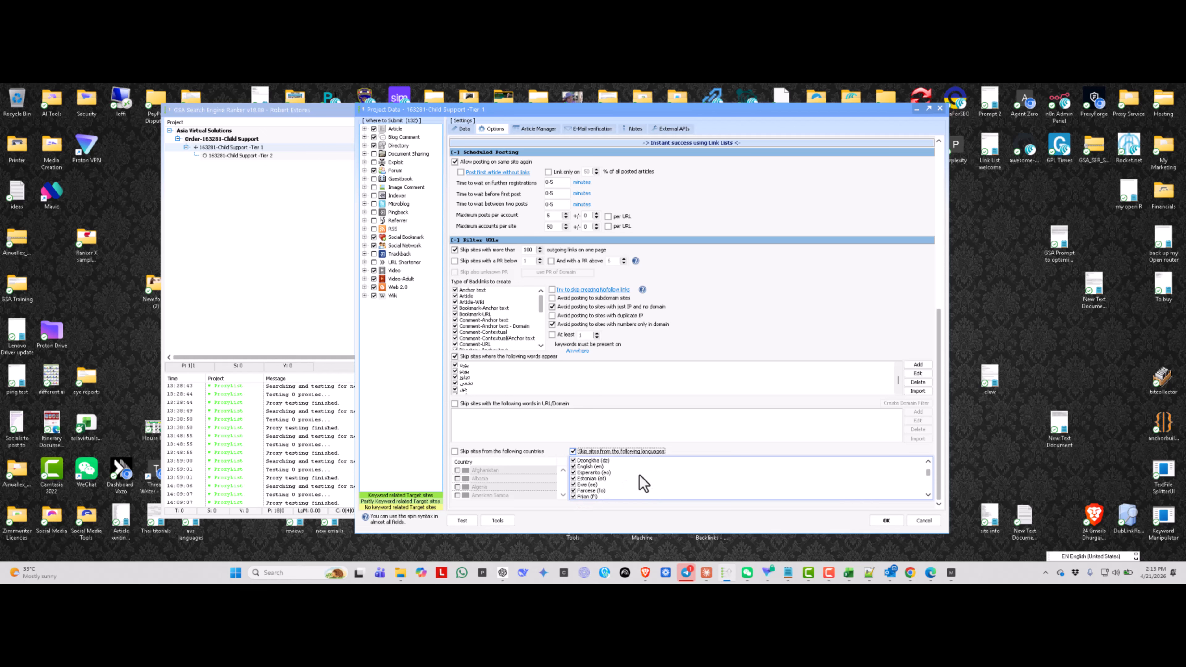
left_click(579, 466)
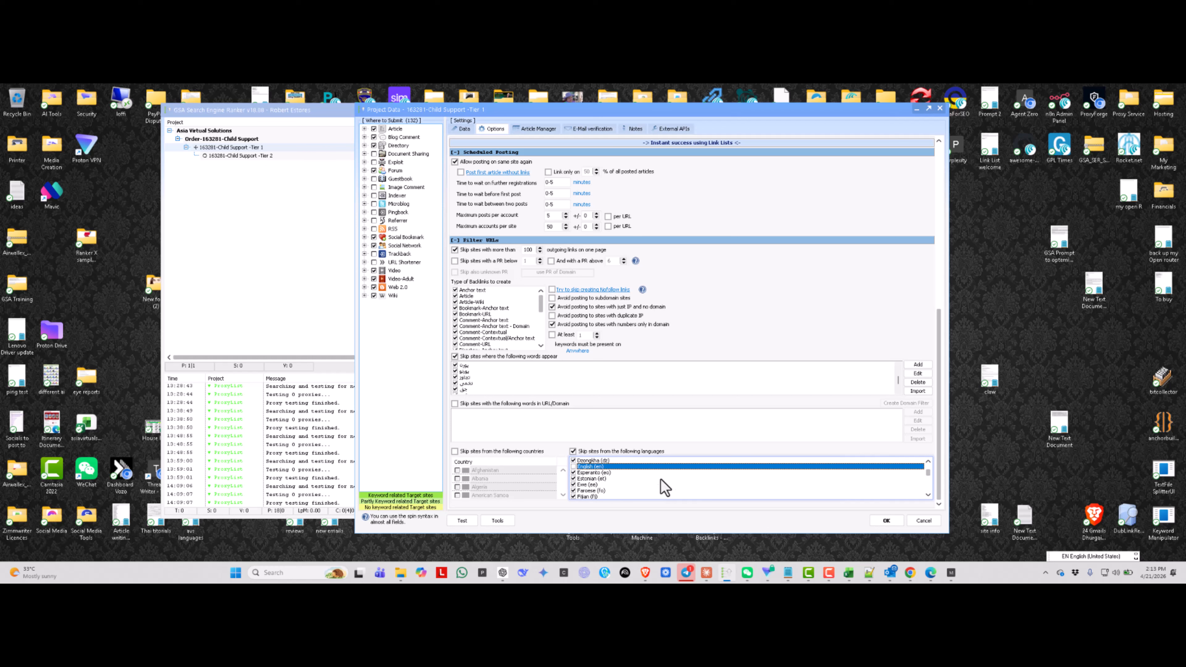
Toggle Italian in the list of languages to skip, and turn off skipping sites by language.
scroll(634, 492, "down", 1)
scroll(634, 492, "down", 4)
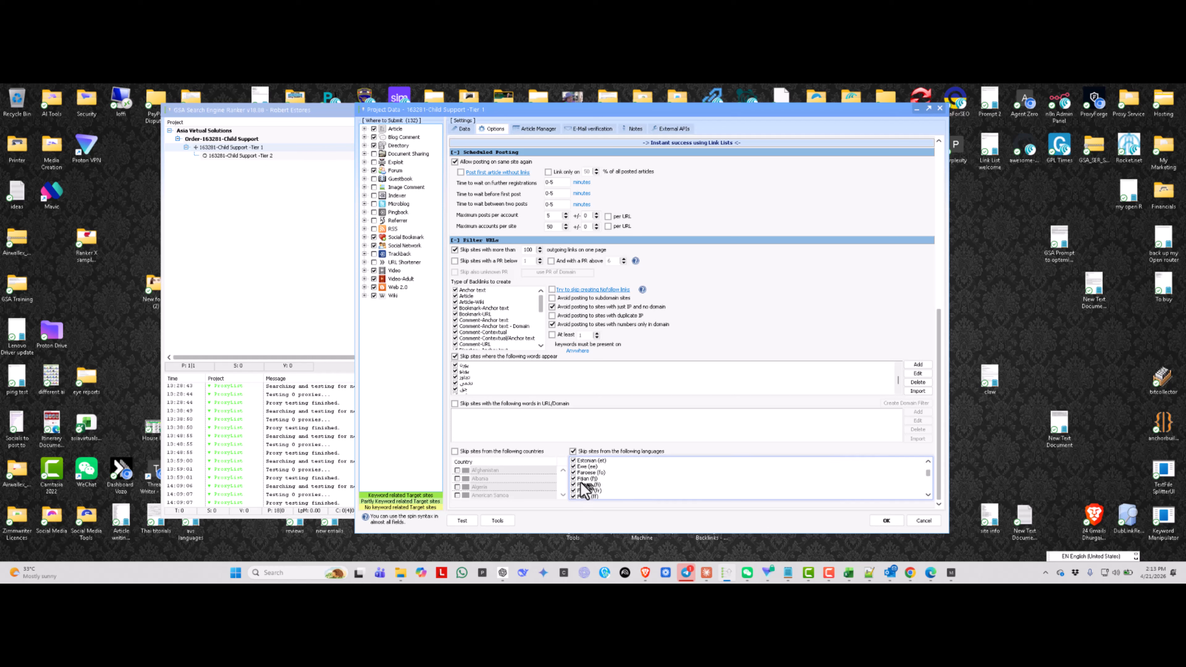
scroll(646, 479, "down", 5)
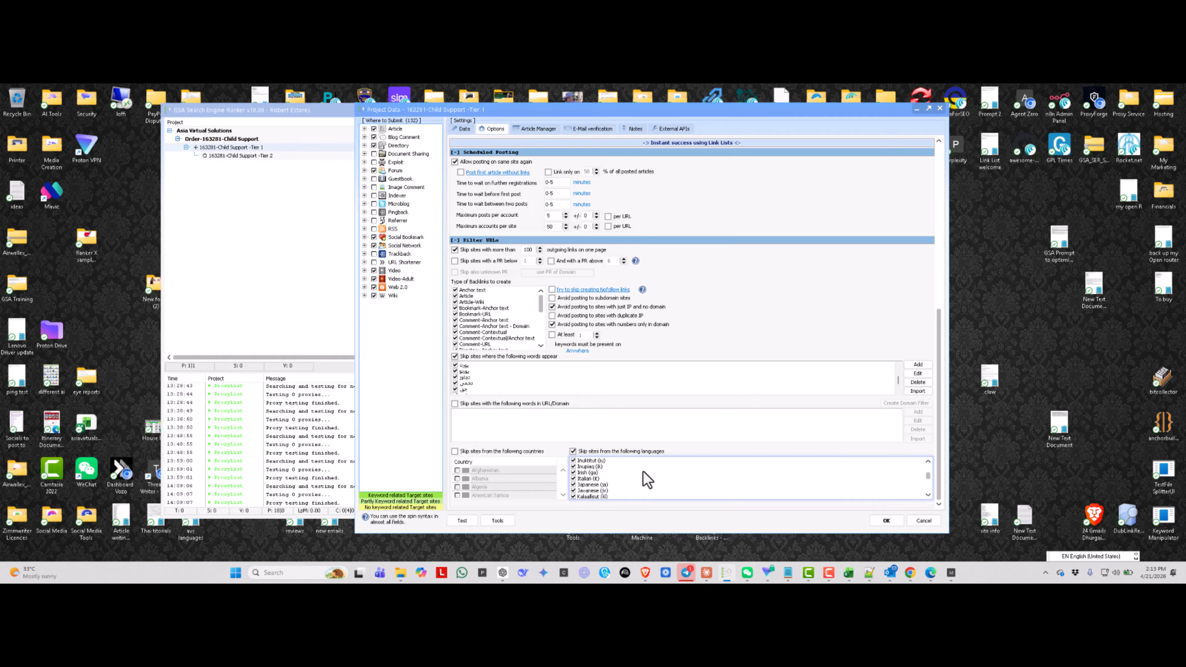
left_click(573, 478)
left_click(579, 480)
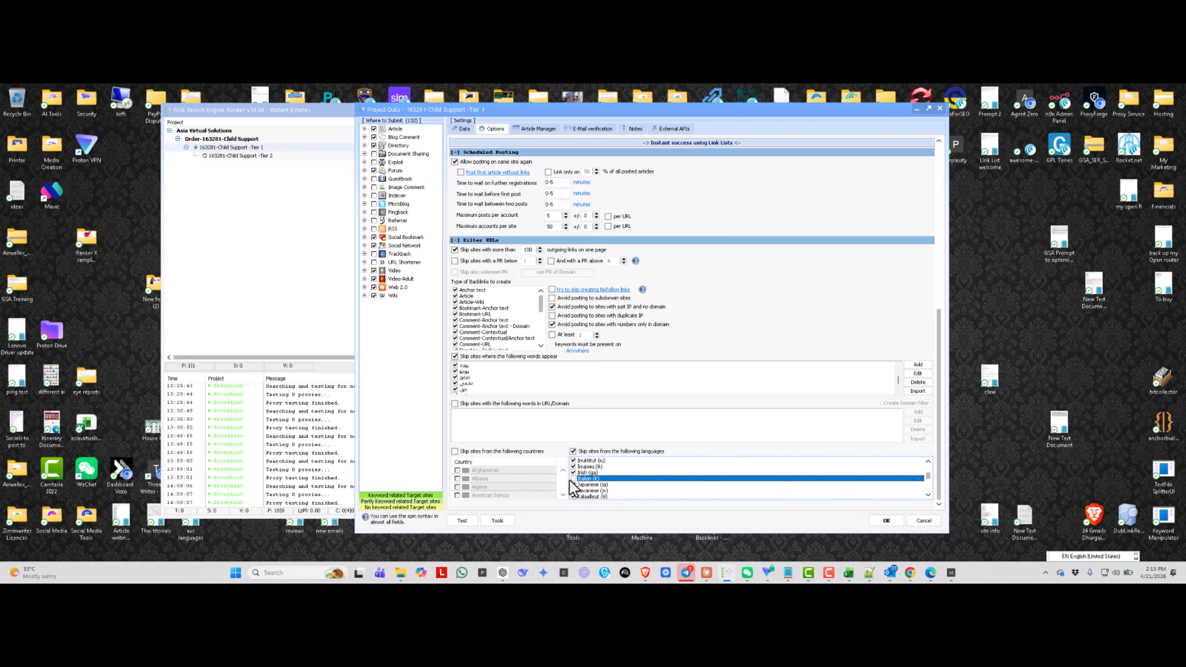
left_click(572, 478)
left_click(574, 451)
left_click(573, 452)
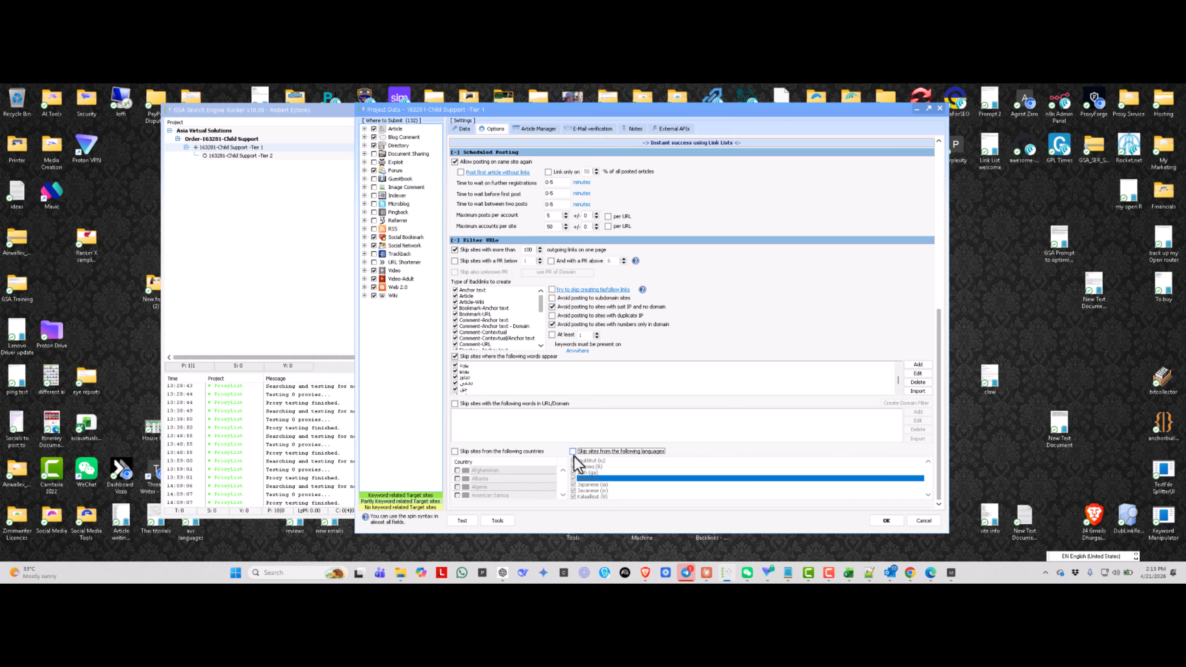
Enable skipping sites by country and check every country in the list.
left_click(455, 451)
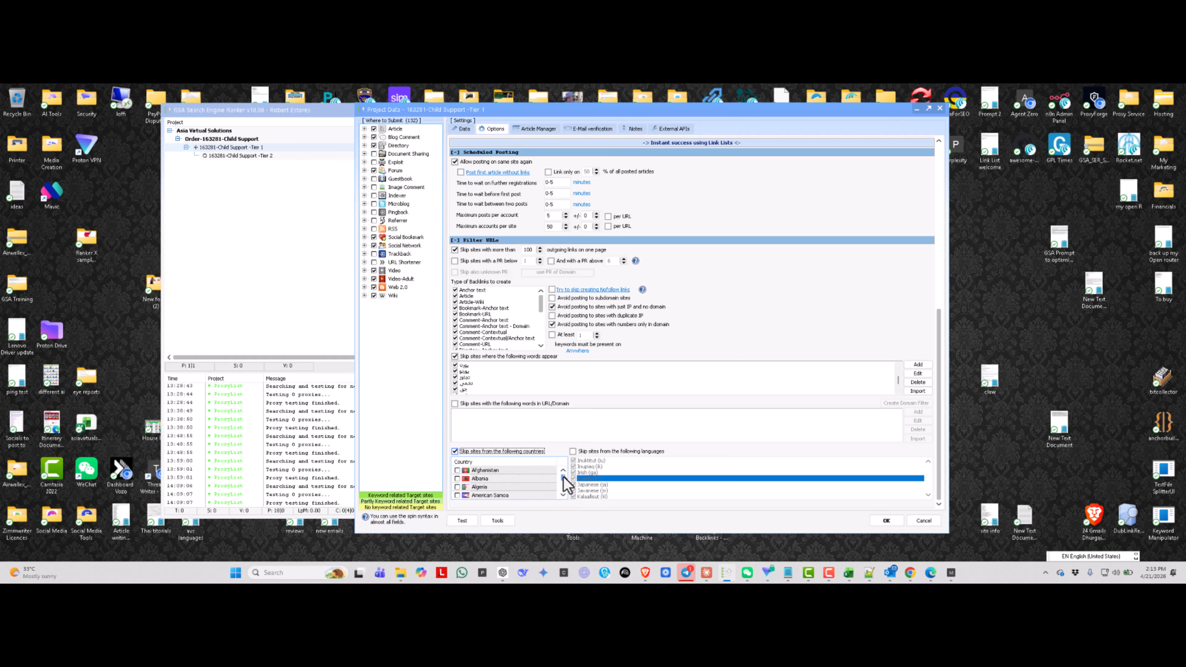
scroll(563, 477, "down", 2)
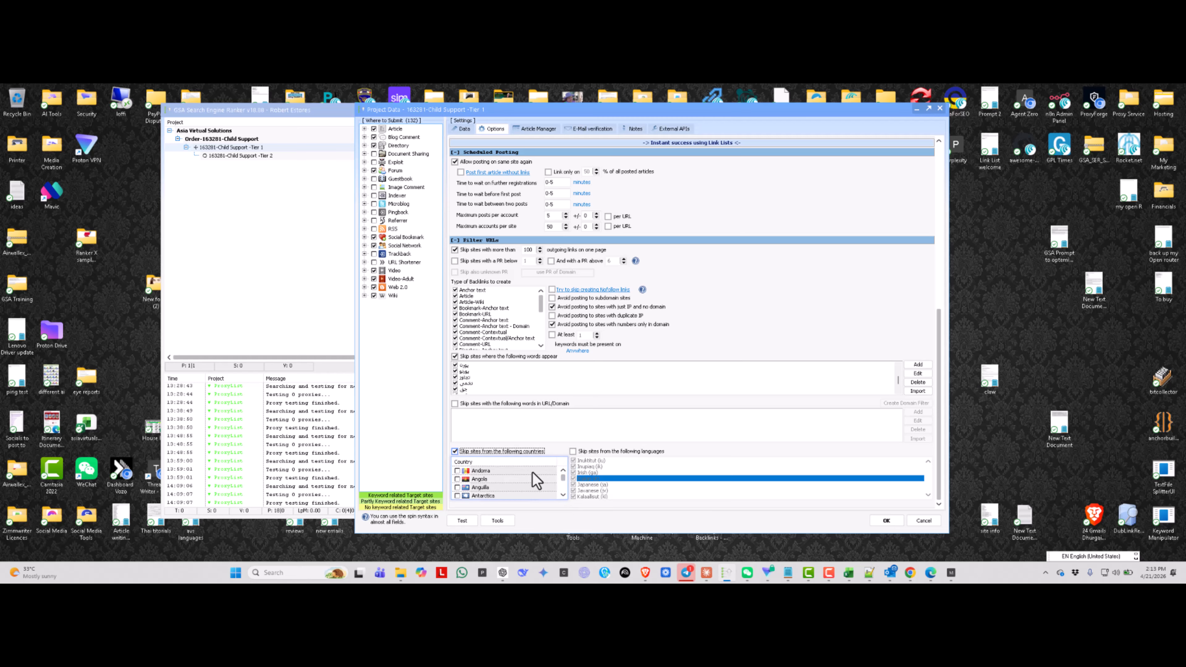
scroll(537, 479, "down", 20)
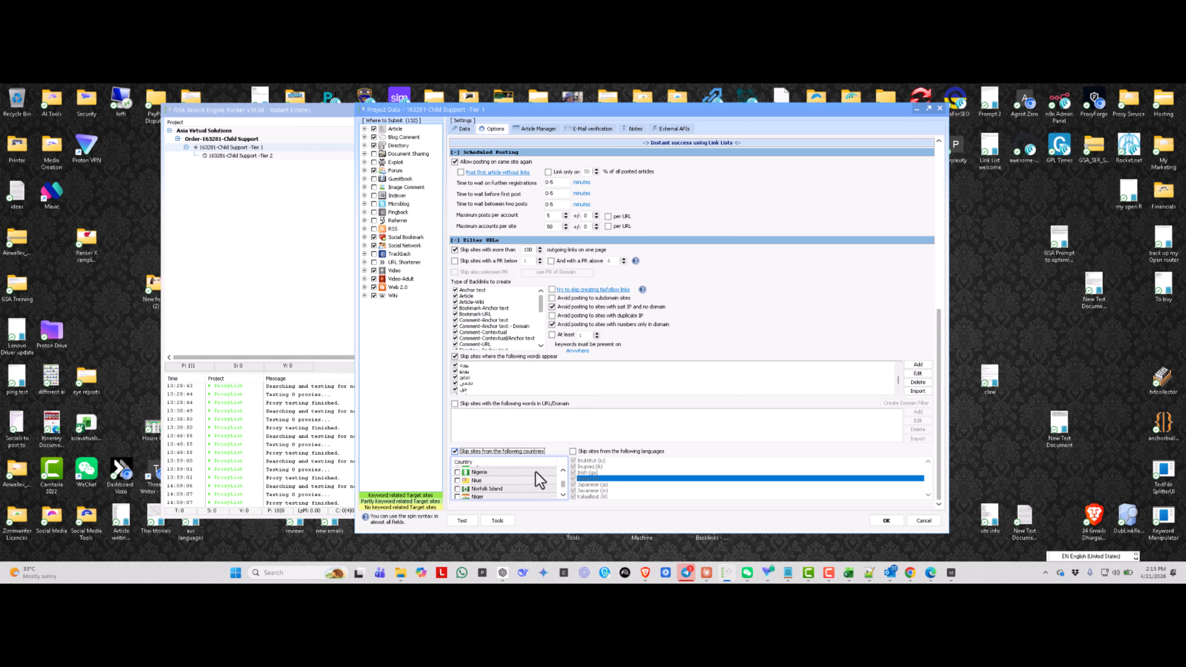
scroll(539, 480, "down", 20)
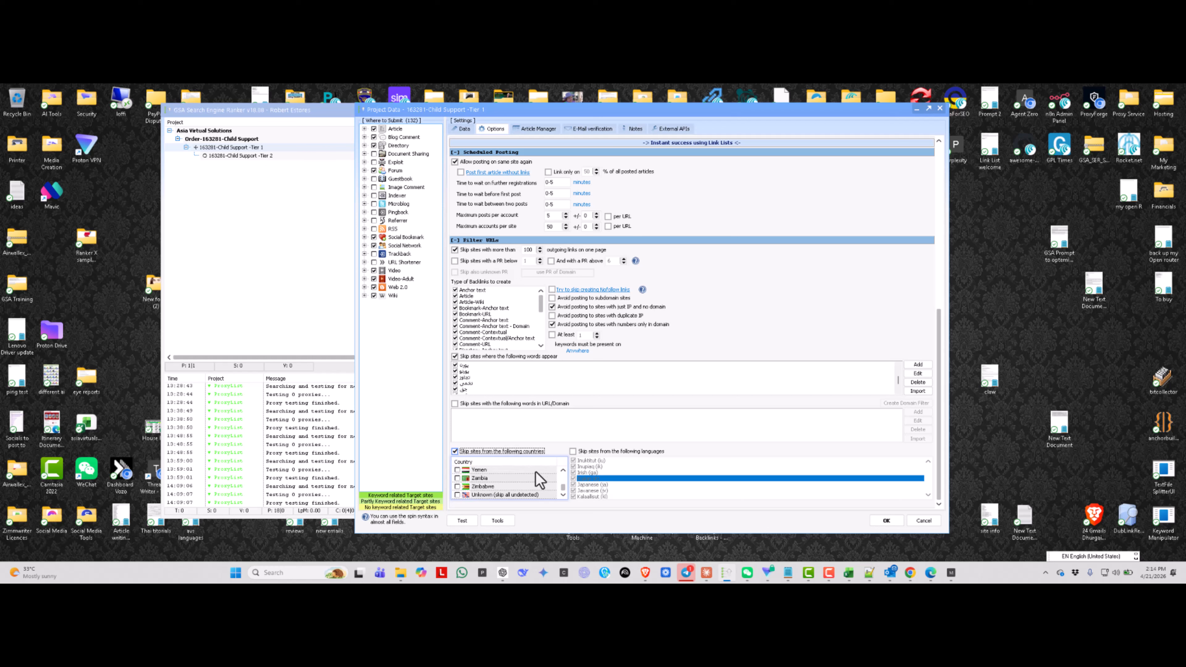
scroll(539, 480, "up", 5)
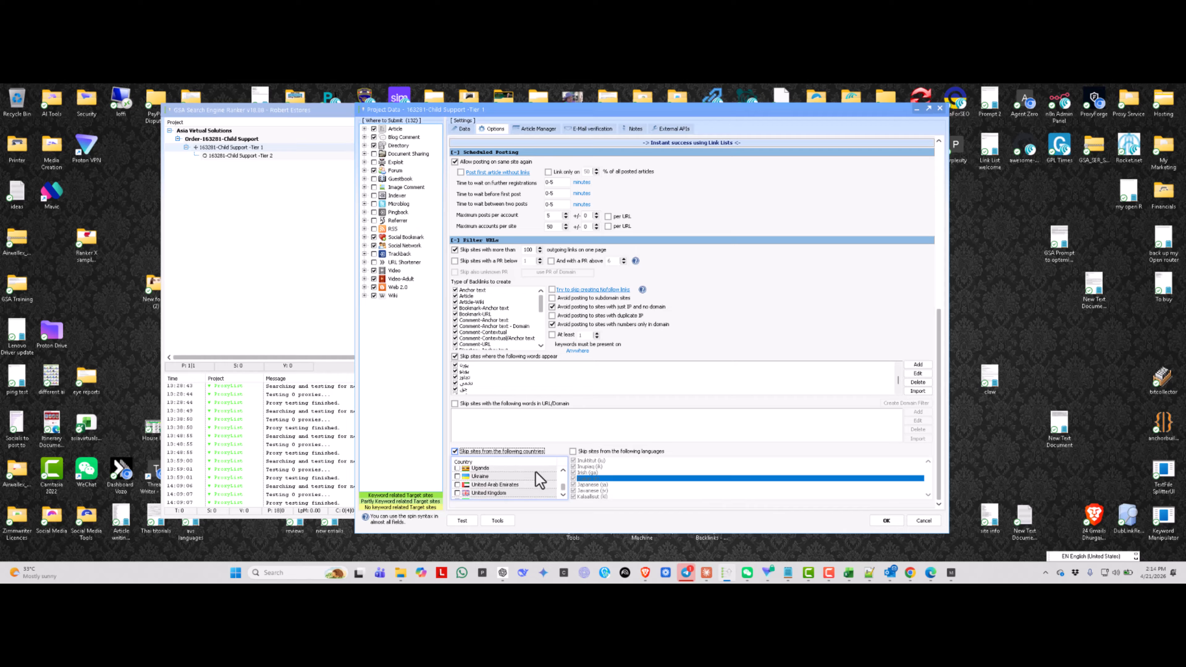
scroll(540, 479, "down", 1)
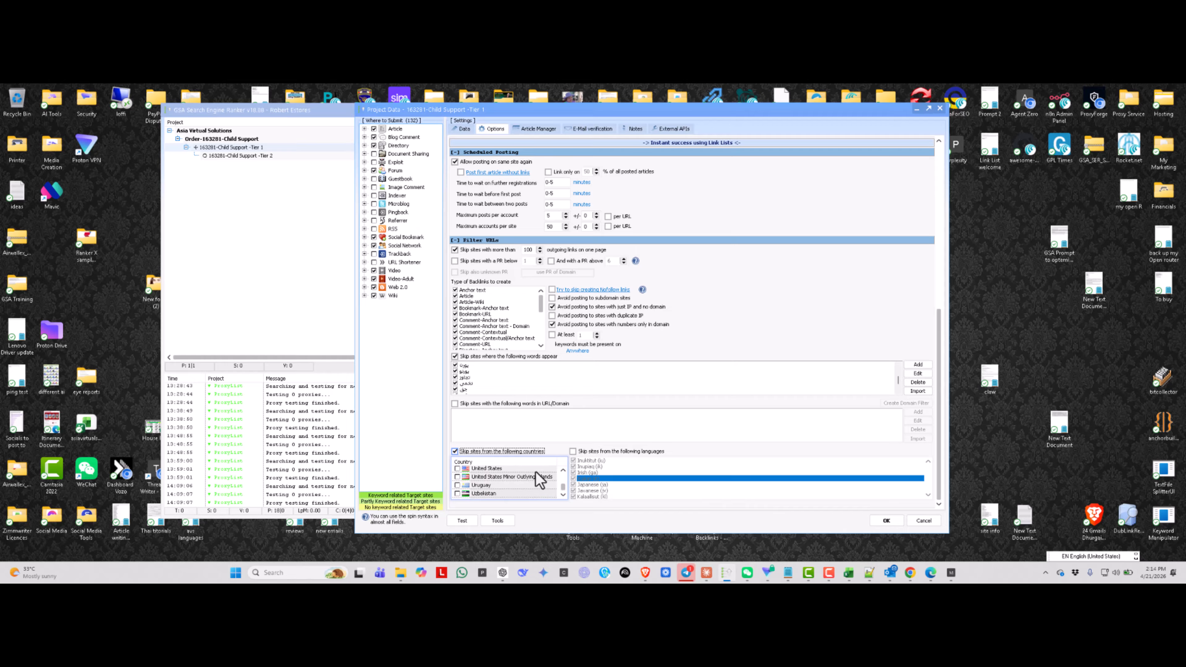
right_click(511, 489)
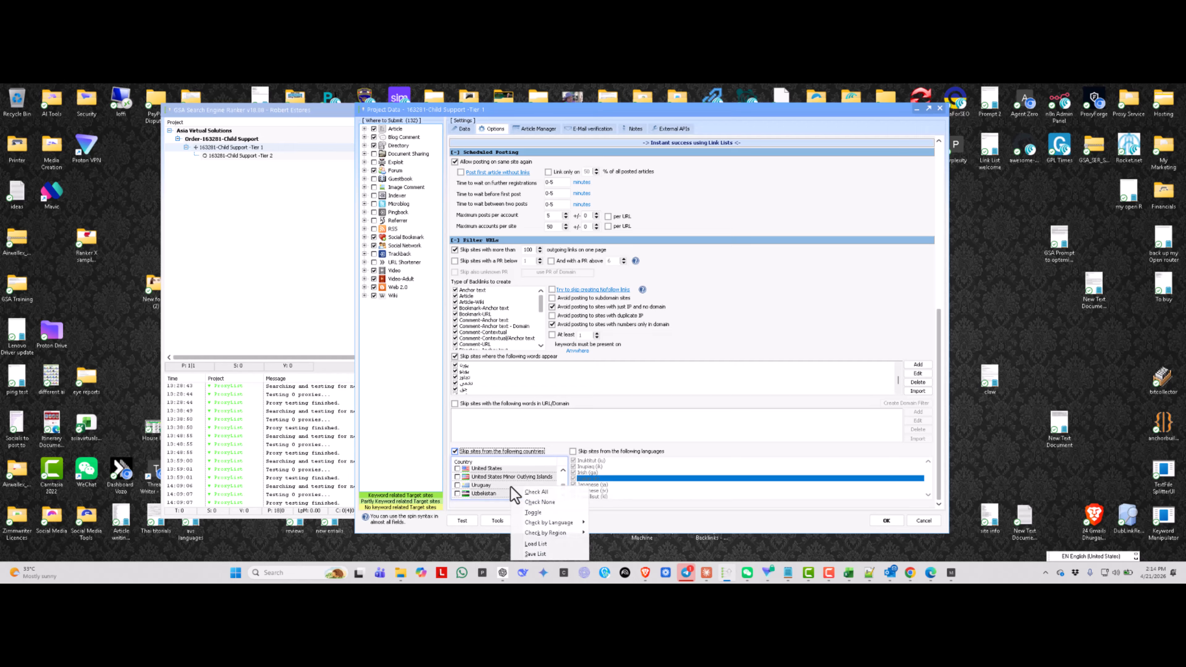
left_click(537, 492)
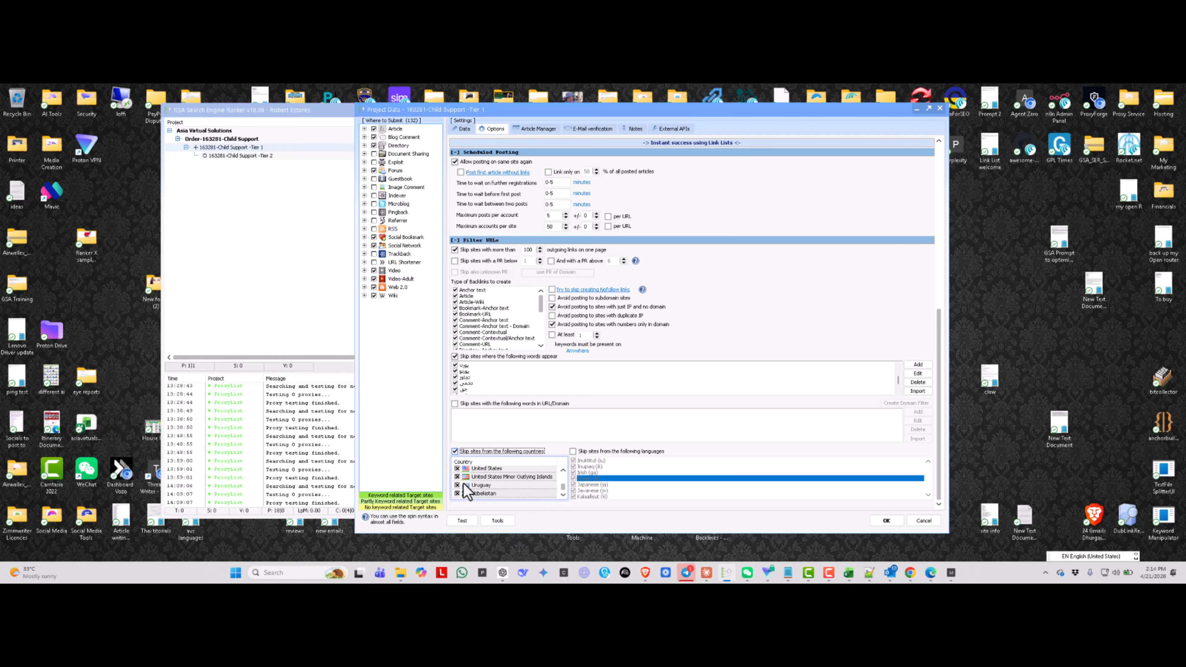
Uncheck United States and United Kingdom in the list of countries to skip.
left_click(457, 469)
scroll(519, 489, "up", 1)
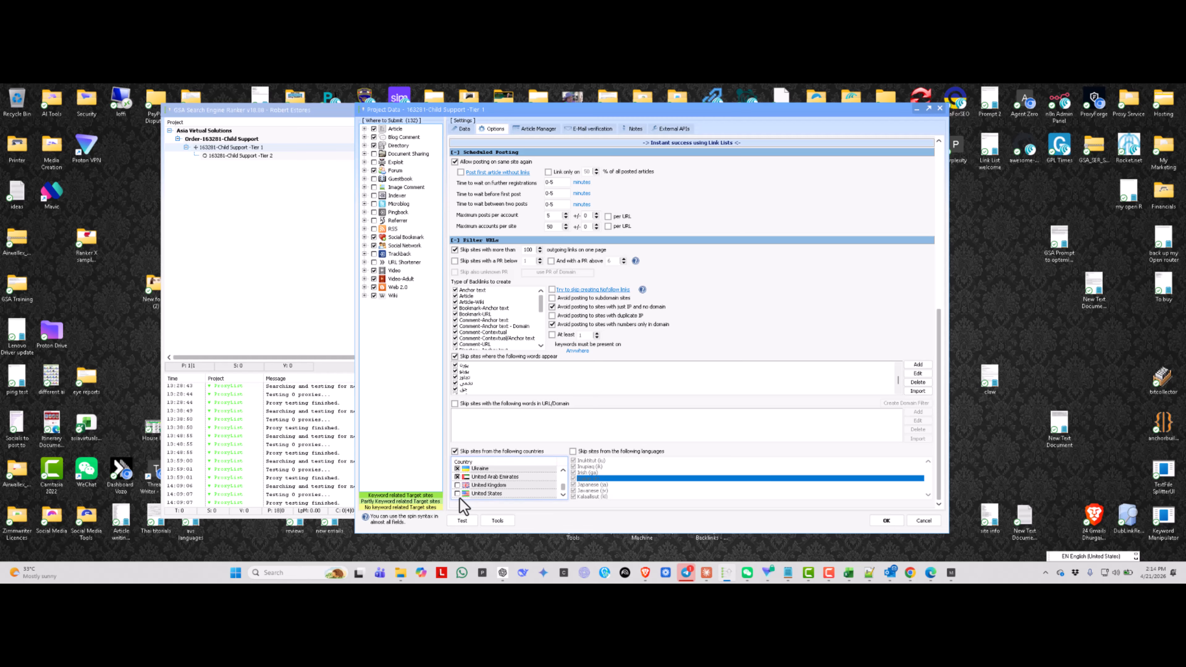
scroll(498, 484, "down", 1)
scroll(498, 484, "up", 1)
Enable skipping sites by language to review its list, and turn off both the language and country filters.
left_click(574, 452)
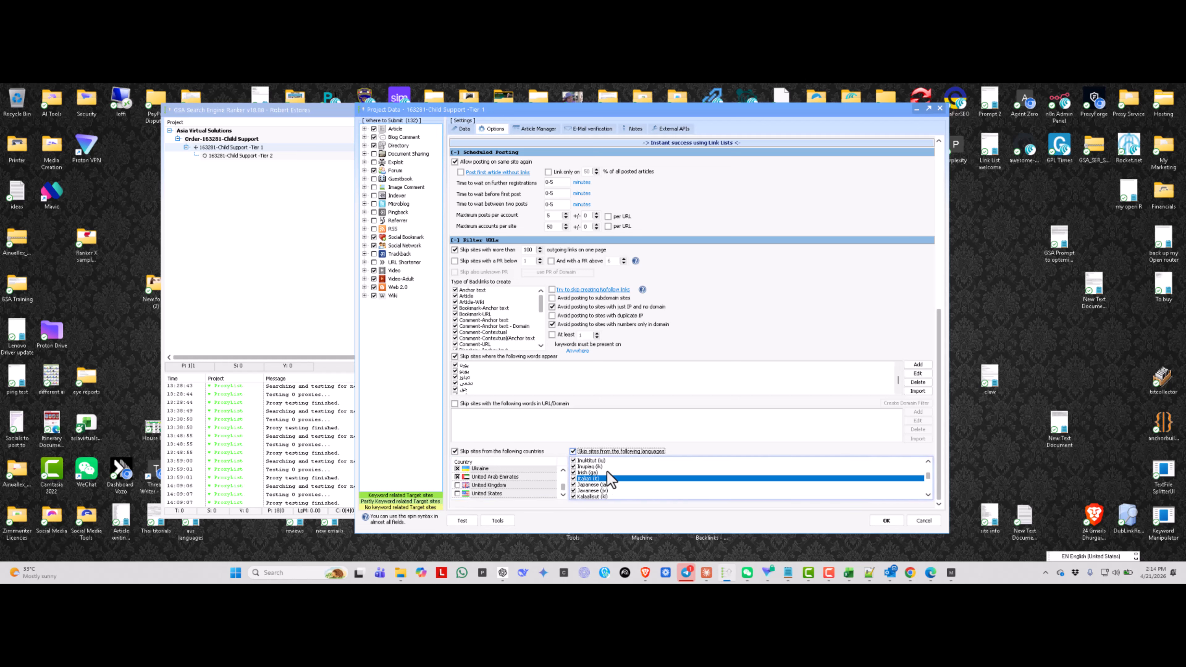
scroll(607, 472, "up", 8)
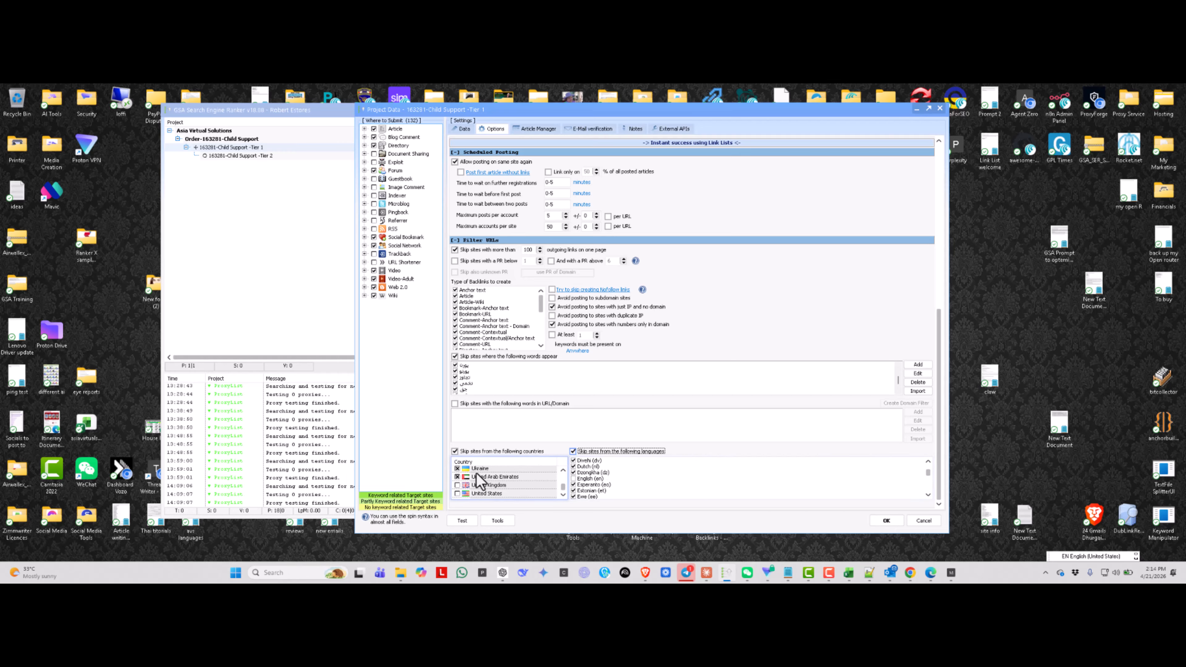
left_click(574, 452)
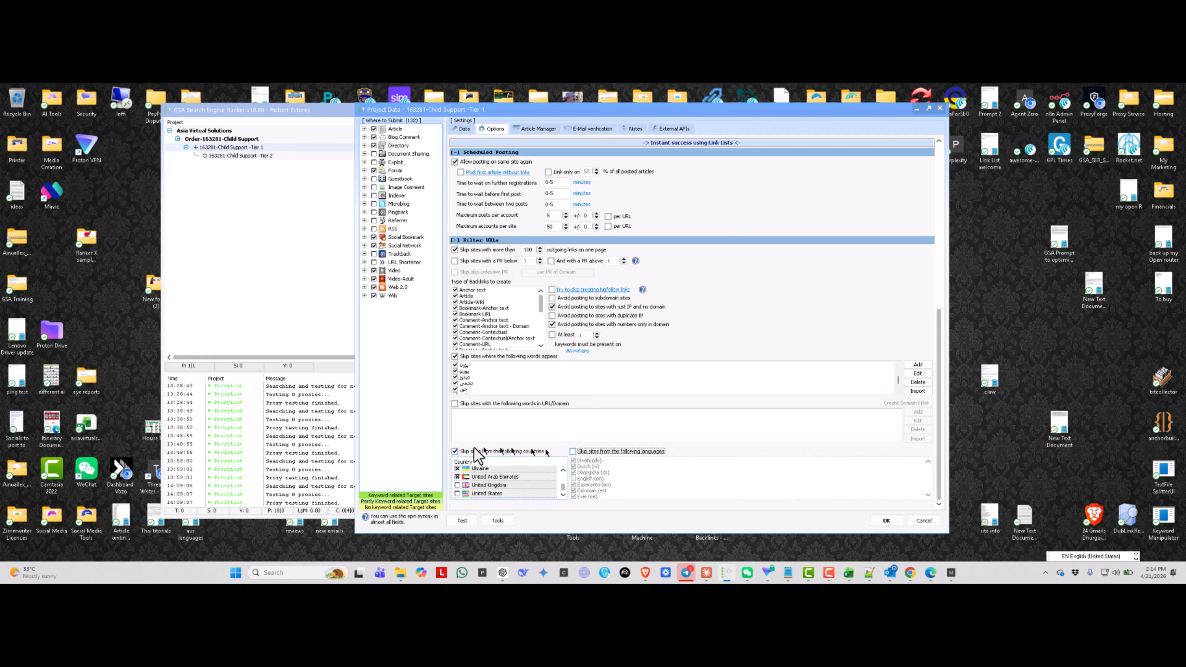
left_click(459, 452)
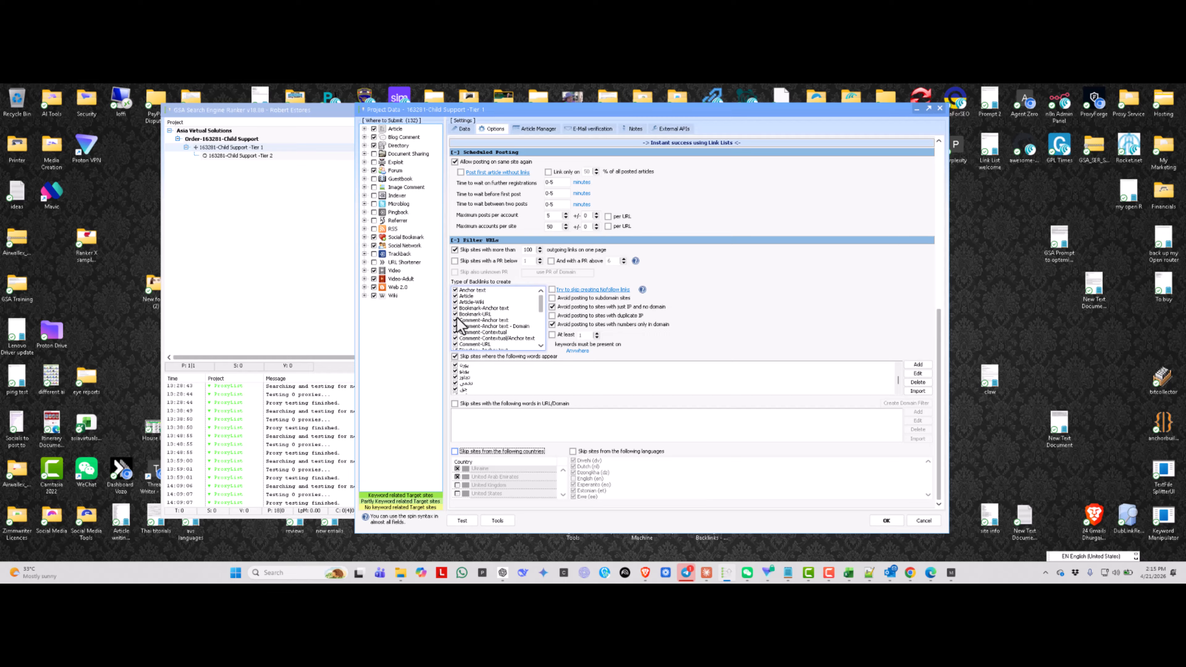
Look at the Article Manager and E-Mail verification settings, and return to the How to submit / verify section of the project options.
left_click(540, 129)
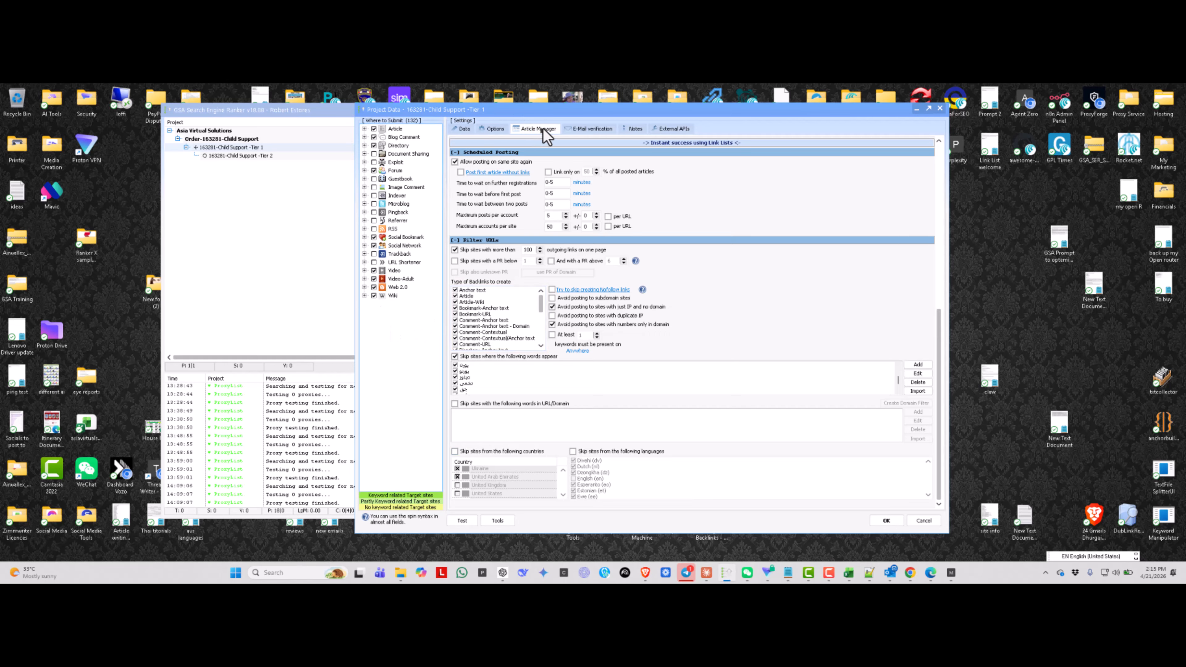
left_click(586, 130)
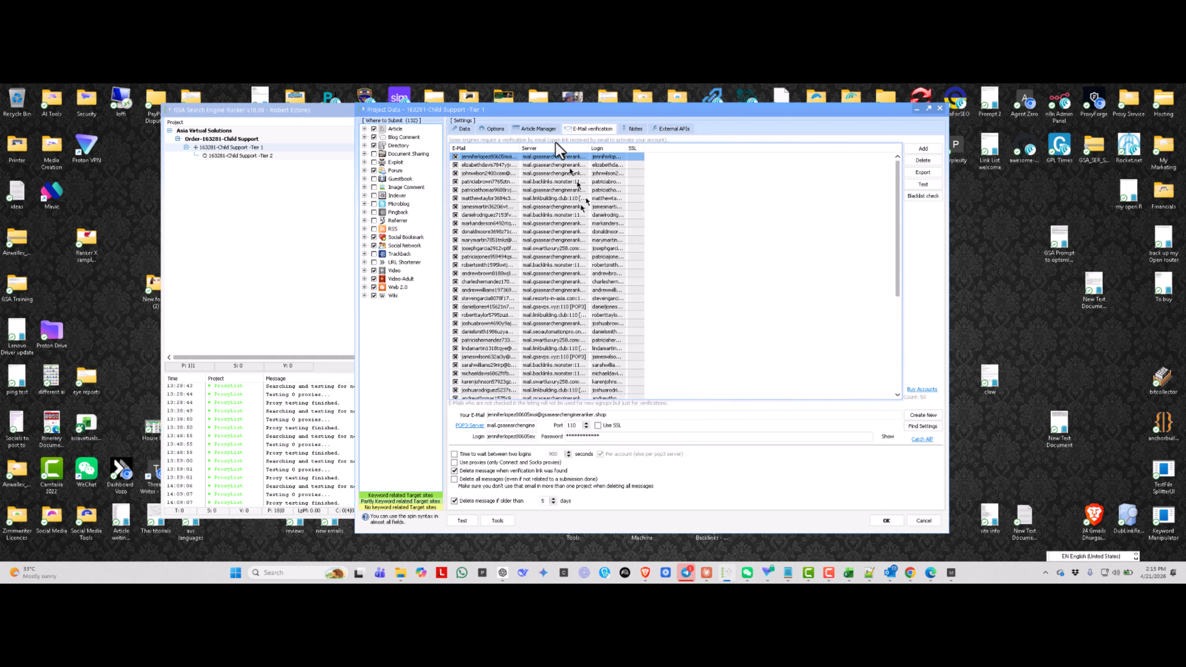
left_click(493, 130)
scroll(532, 334, "up", 10)
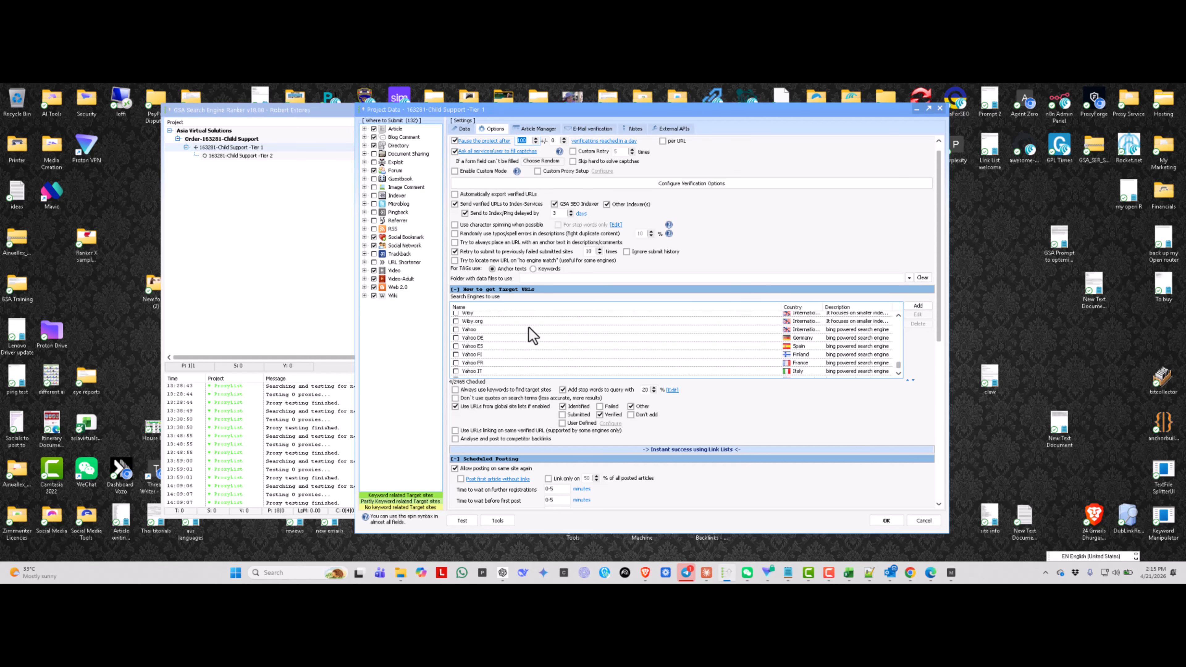
scroll(564, 488, "up", 1)
scroll(662, 374, "up", 3)
scroll(660, 372, "up", 3)
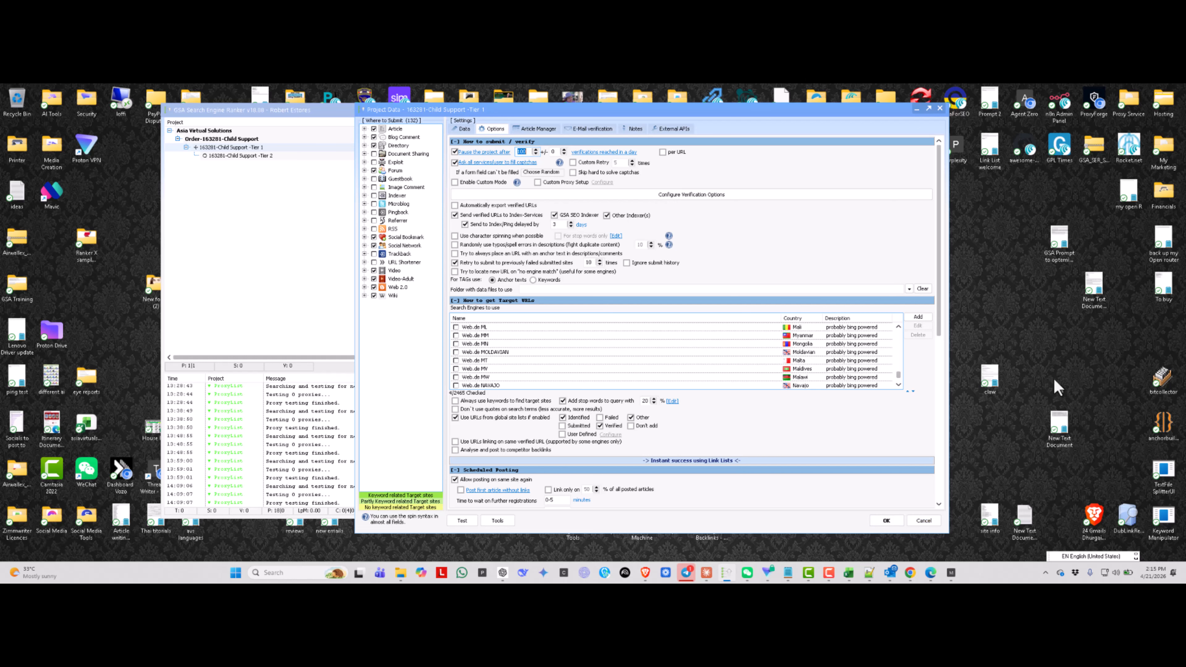
left_click(999, 371)
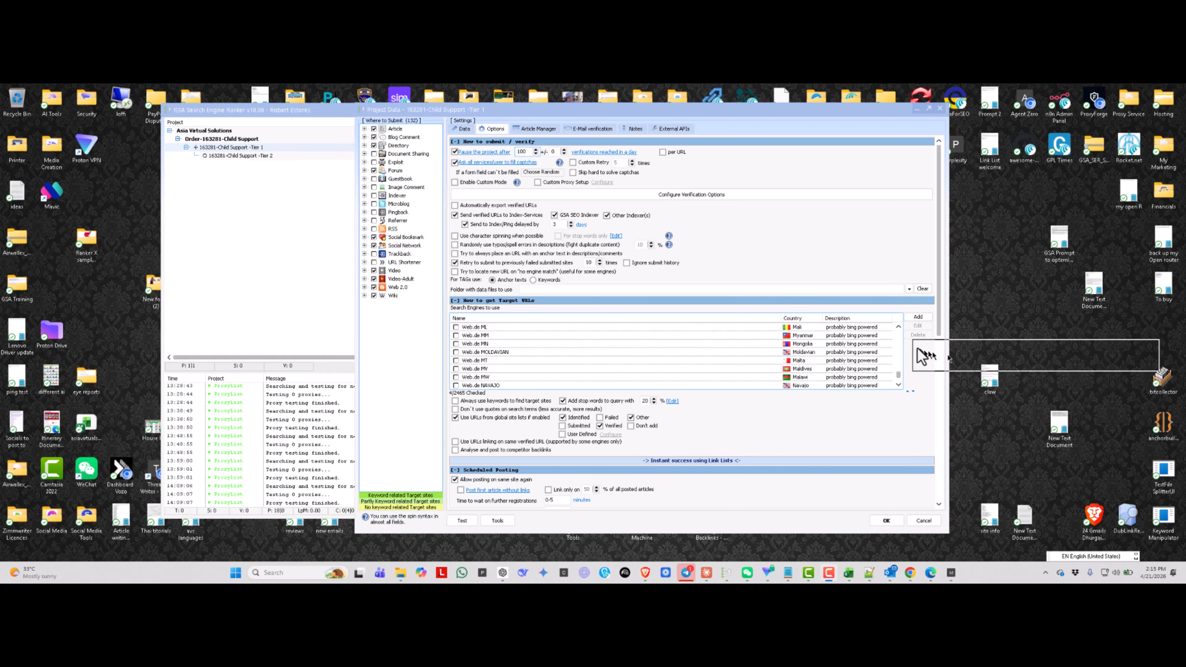